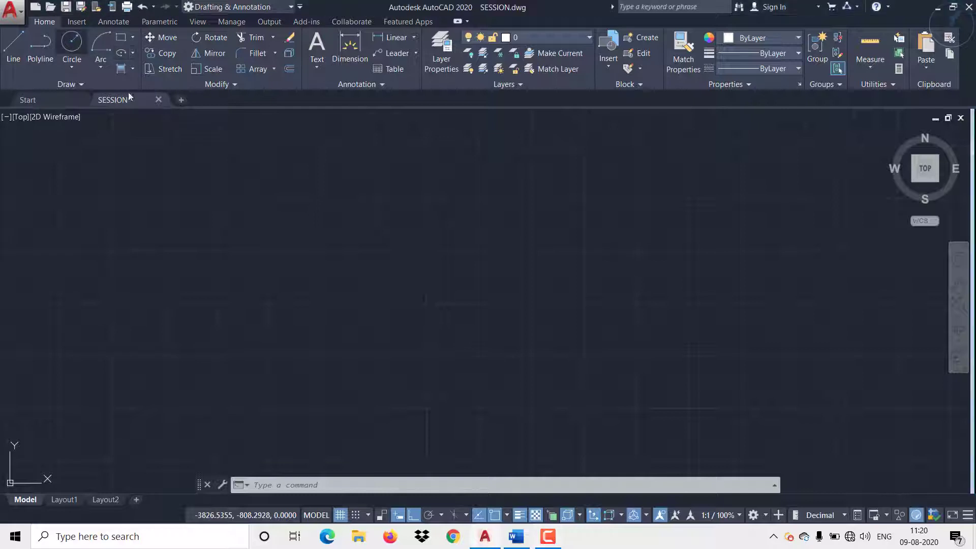
Step: Draw two large overlapping circles side by side, the right one about 421 in radius, and a small circle inside the left one
{"action": "left_click", "coordinate": [78, 47]}
{"action": "left_click", "coordinate": [197, 324]}
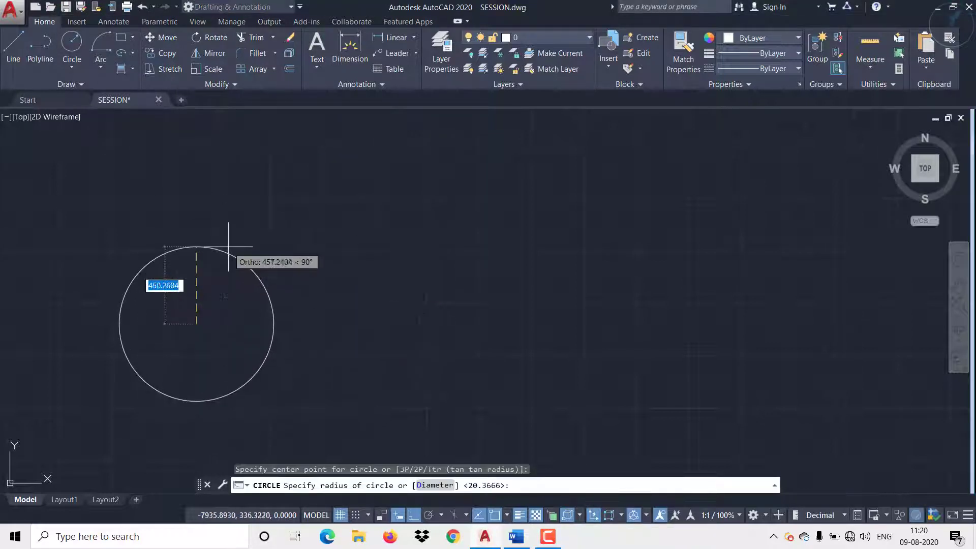
{"action": "left_click", "coordinate": [220, 251]}
{"action": "key", "text": "Return"}
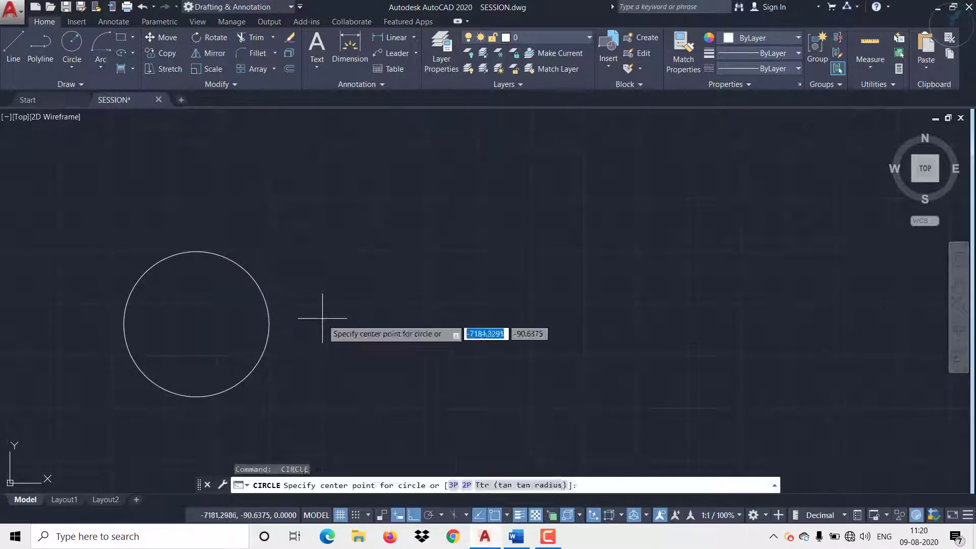
{"action": "left_click", "coordinate": [320, 327]}
{"action": "left_click", "coordinate": [260, 288]}
{"action": "key", "text": "Return"}
{"action": "left_click", "coordinate": [205, 349]}
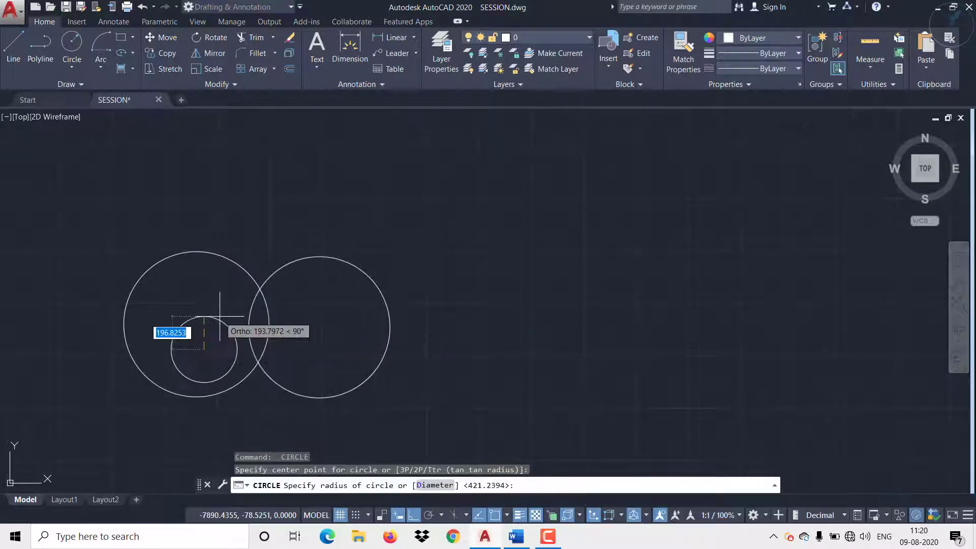
{"action": "left_click", "coordinate": [219, 326]}
{"action": "middle_click_drag", "start_coordinate": [327, 342], "coordinate": [327, 305]}
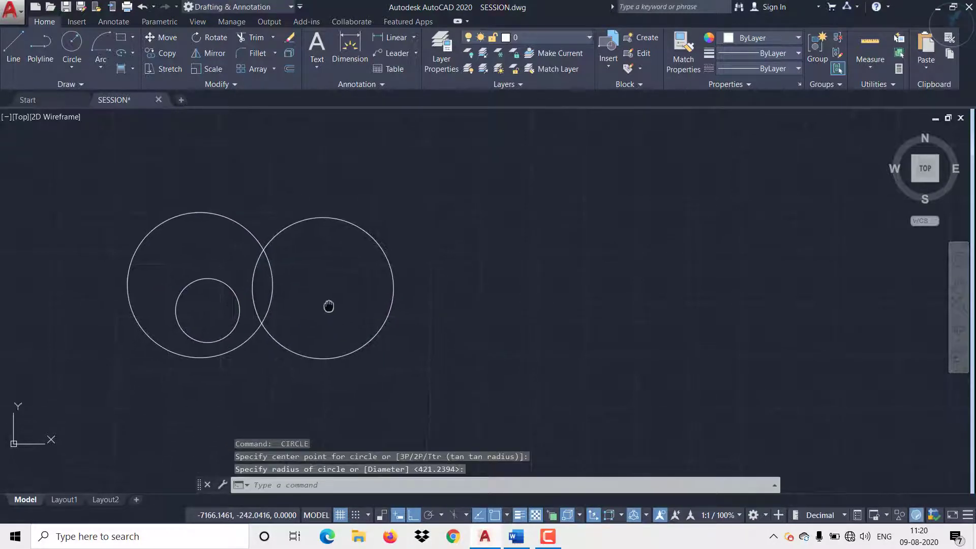
{"action": "left_click", "coordinate": [386, 263]}
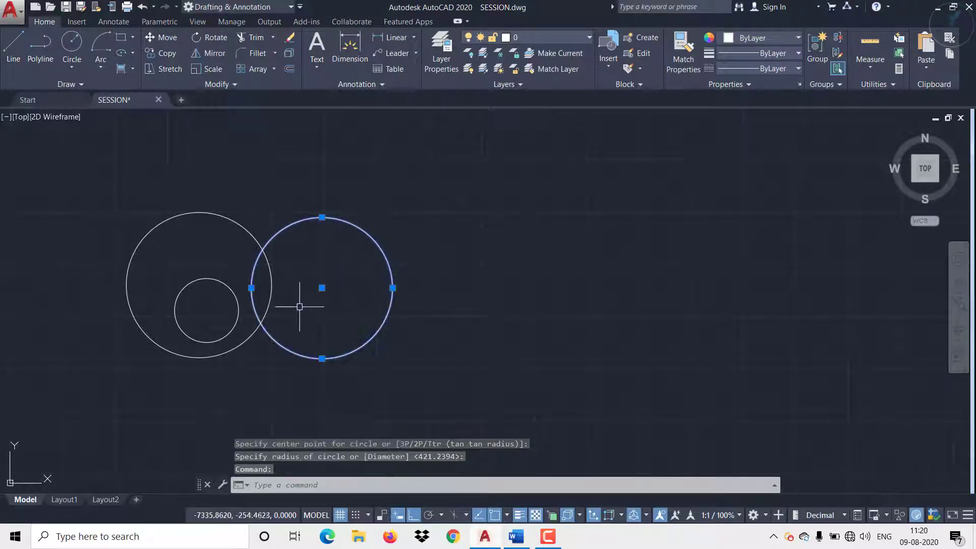
{"action": "left_click", "coordinate": [322, 287]}
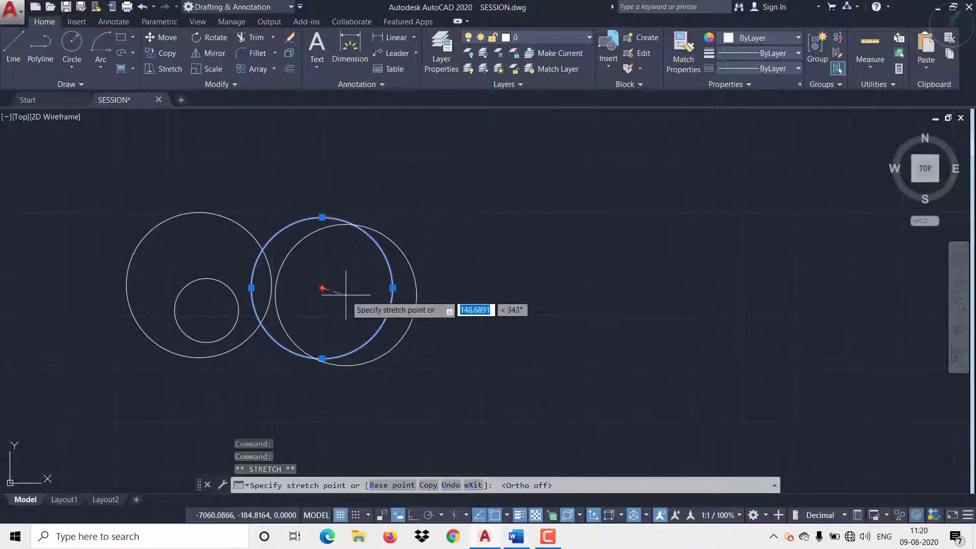
{"action": "key", "text": "Escape"}
{"action": "key", "text": "Escape"}
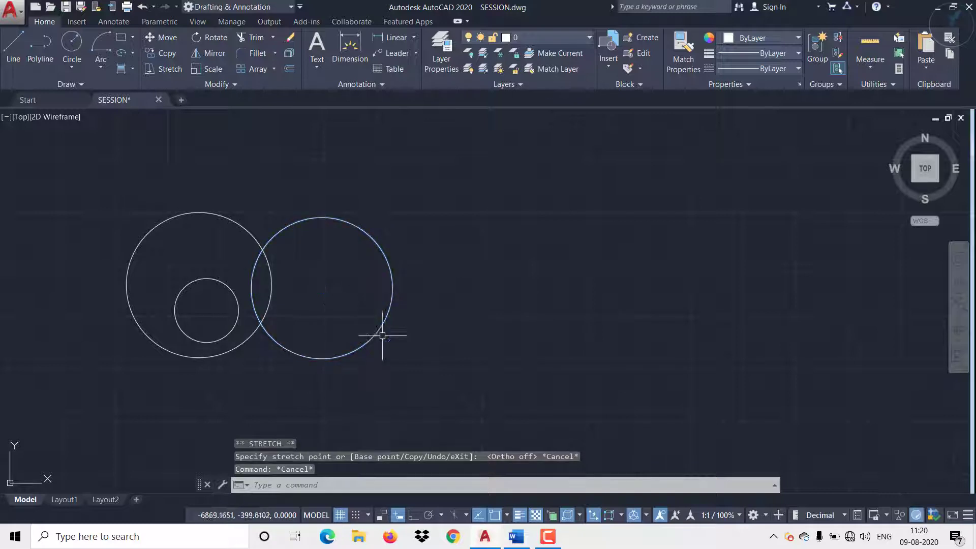
Step: Draw a rectangle about 440 wide overlapping the upper part of the left large circle
{"action": "left_click", "coordinate": [120, 40]}
{"action": "left_click", "coordinate": [146, 199]}
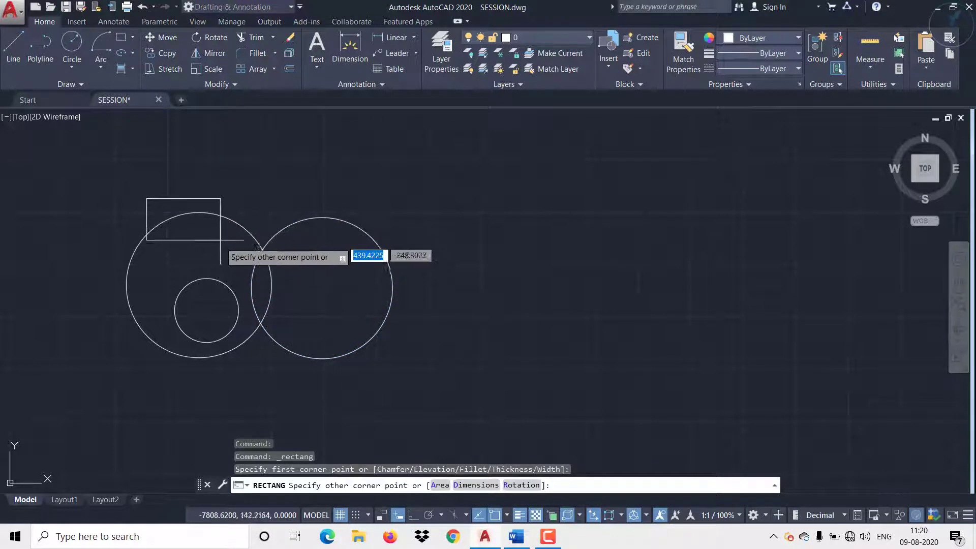
{"action": "left_click", "coordinate": [220, 250]}
Step: Draw an open zigzag of four connected line segments along the left side of the left large circle
{"action": "left_click", "coordinate": [13, 48]}
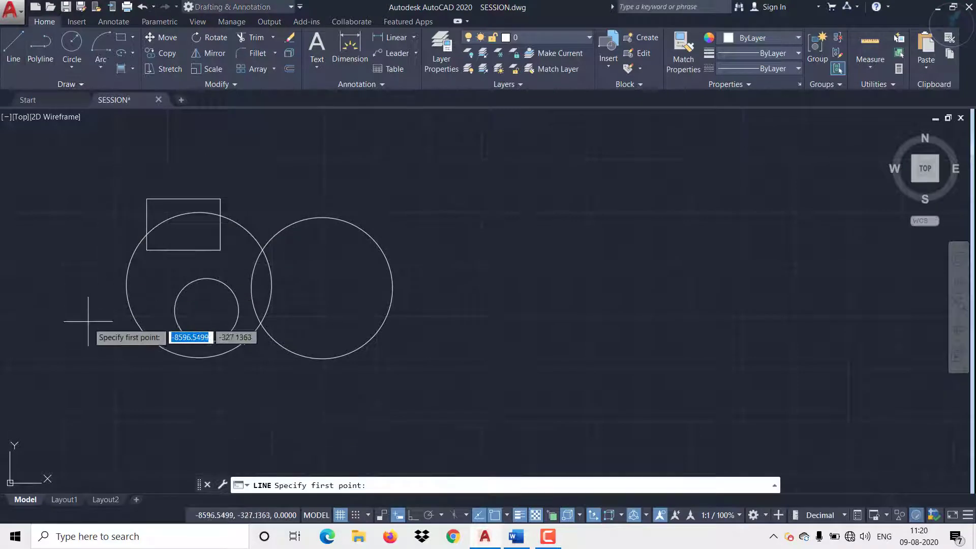
{"action": "left_click", "coordinate": [76, 351]}
{"action": "left_click", "coordinate": [143, 278]}
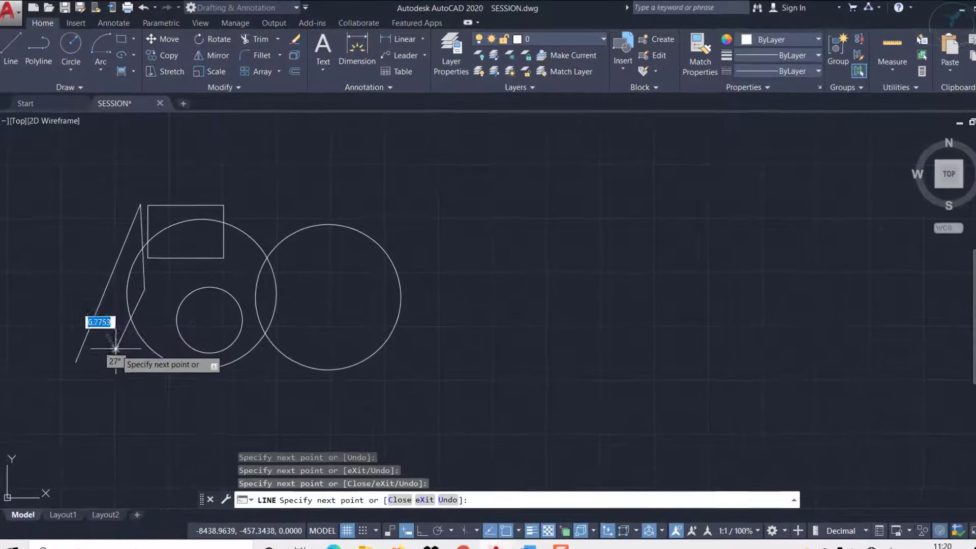
{"action": "left_click", "coordinate": [106, 317]}
{"action": "key", "text": "Escape"}
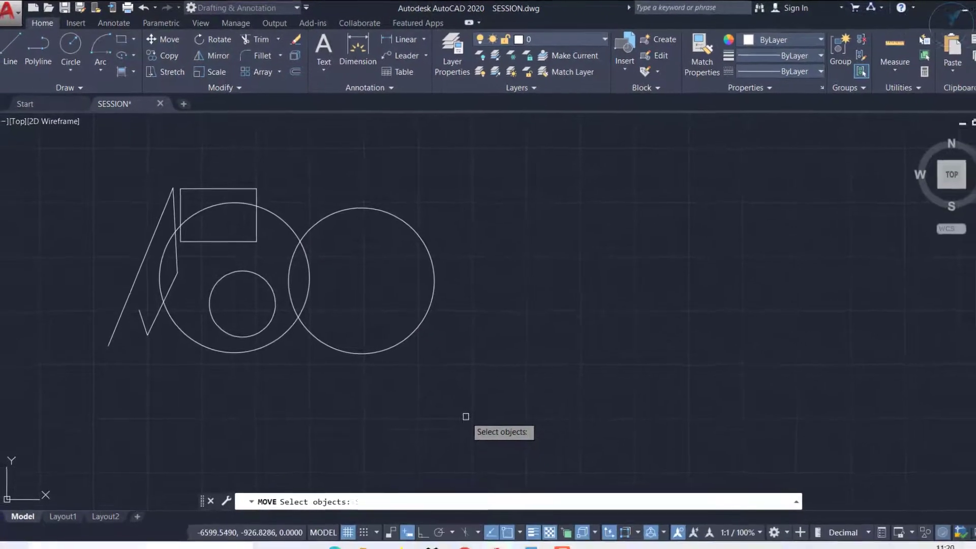
Step: Move the three circles and the rectangle from the small circle's center to the lower-left endpoint of the zigzag's long line
{"action": "left_click", "coordinate": [497, 454]}
{"action": "left_click", "coordinate": [205, 153]}
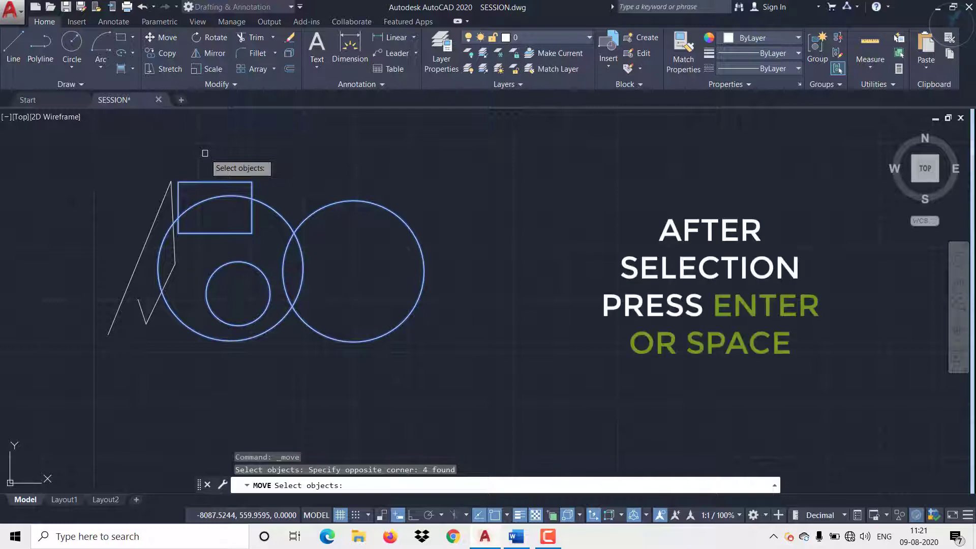
{"action": "key", "text": "Return"}
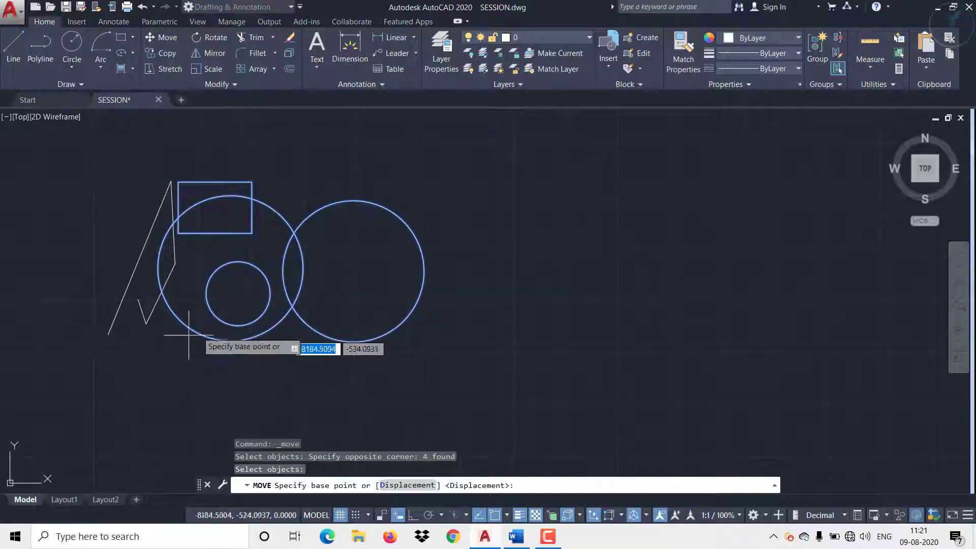
{"action": "left_click", "coordinate": [238, 293]}
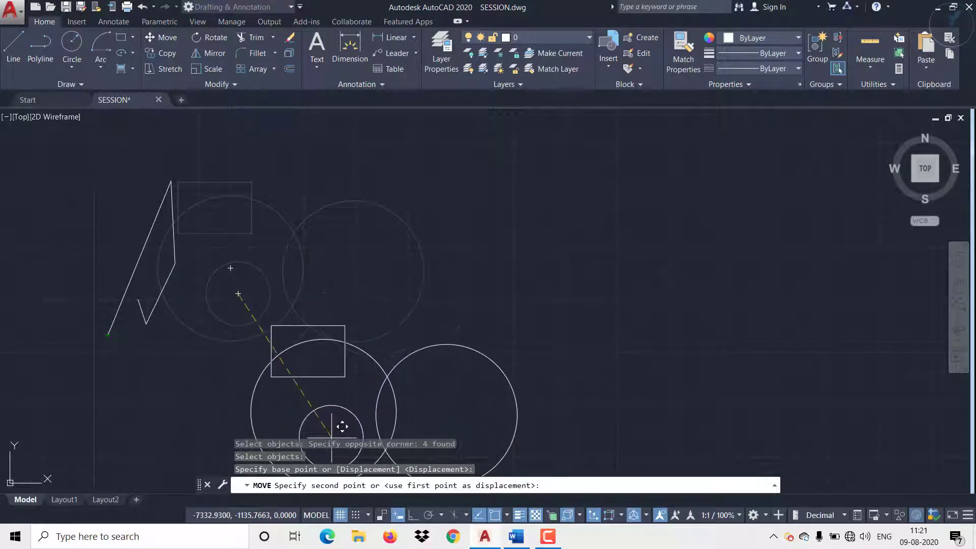
{"action": "left_click", "coordinate": [108, 334]}
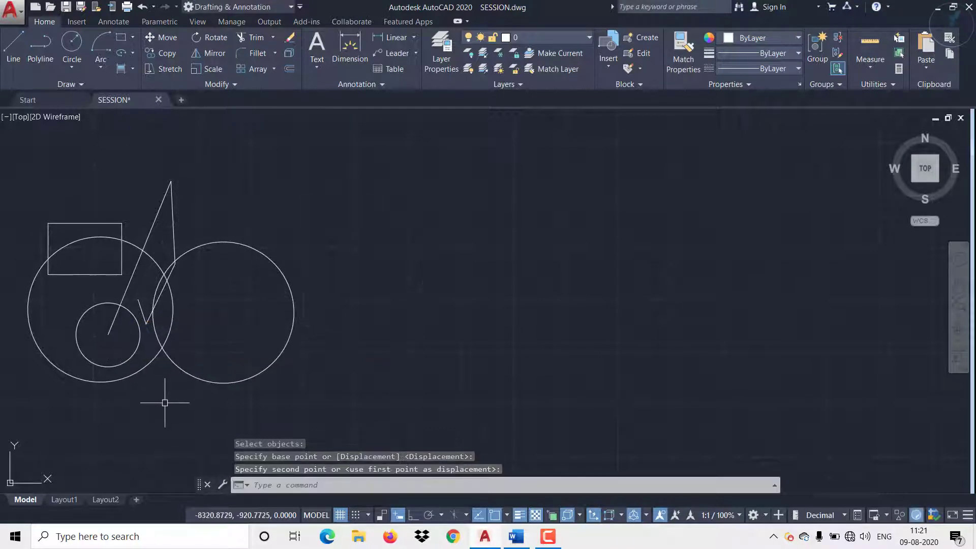
Step: Select the three circles and the rectangle for a Move, removing the zigzag's two short lower segments from the window selection
{"action": "middle_click_drag", "start_coordinate": [161, 406], "coordinate": [242, 379]}
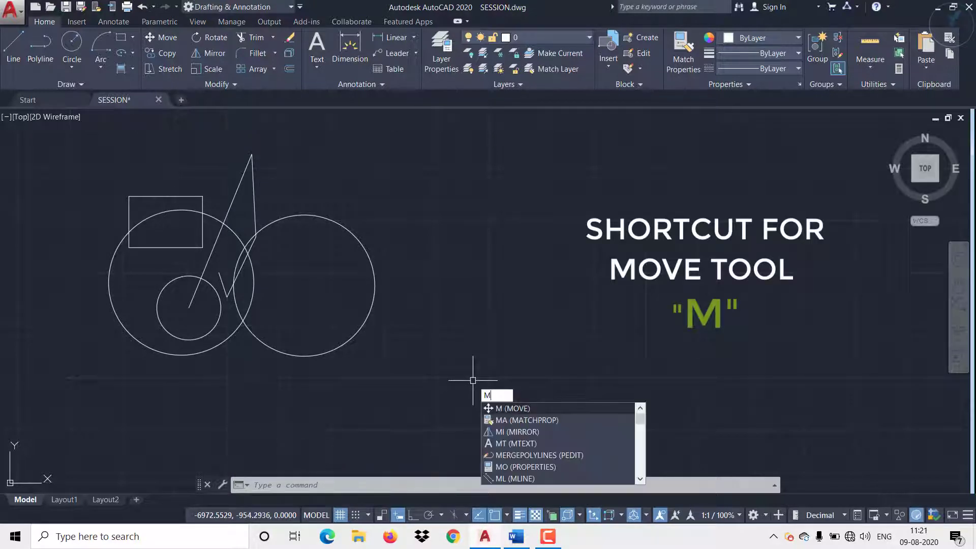
{"action": "key", "text": "Return"}
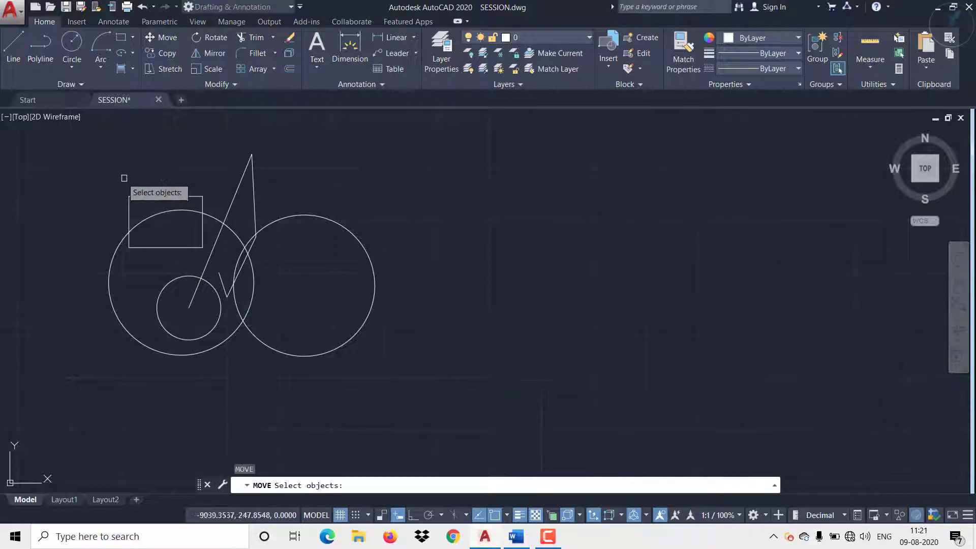
{"action": "left_click", "coordinate": [406, 365]}
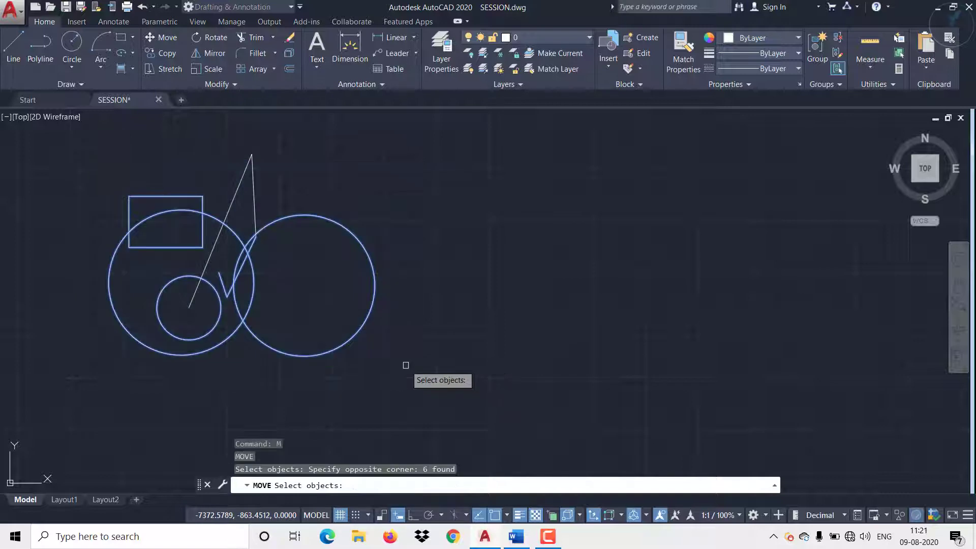
{"action": "scroll", "coordinate": [231, 277], "scroll_direction": "up", "scroll_amount": 6}
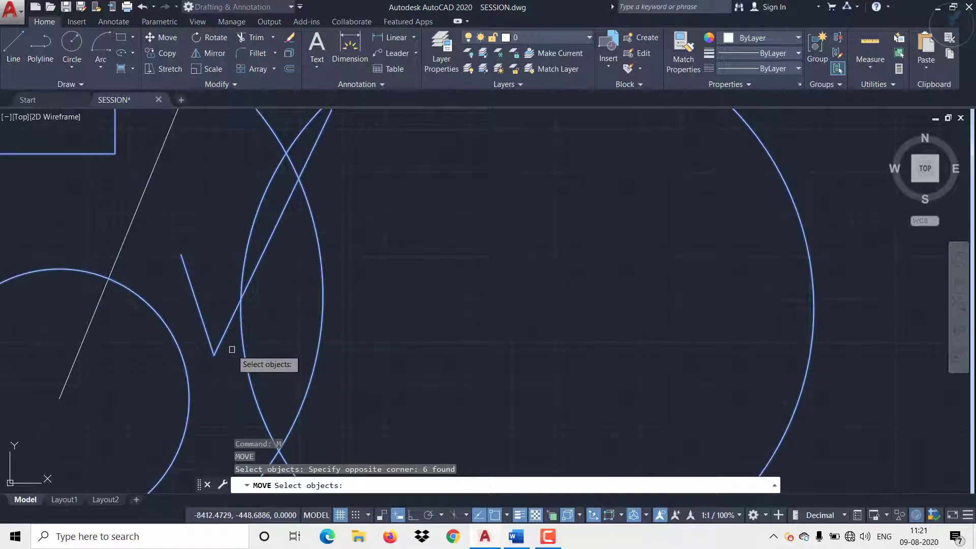
{"action": "left_click", "coordinate": [219, 343], "text": "shift"}
{"action": "left_click", "coordinate": [198, 324], "text": "shift"}
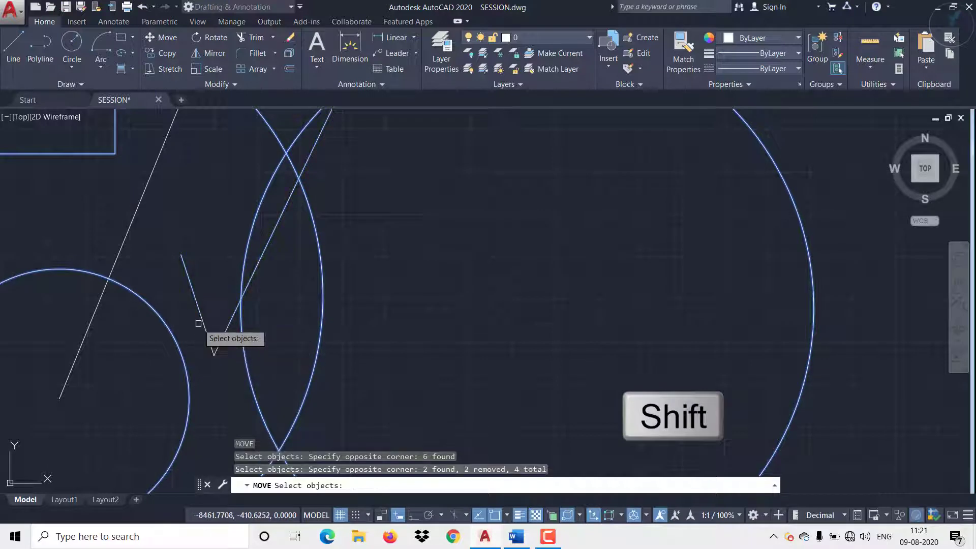
{"action": "scroll", "coordinate": [198, 324], "scroll_direction": "down", "scroll_amount": 4}
{"action": "middle_click_drag", "start_coordinate": [324, 331], "coordinate": [368, 308]}
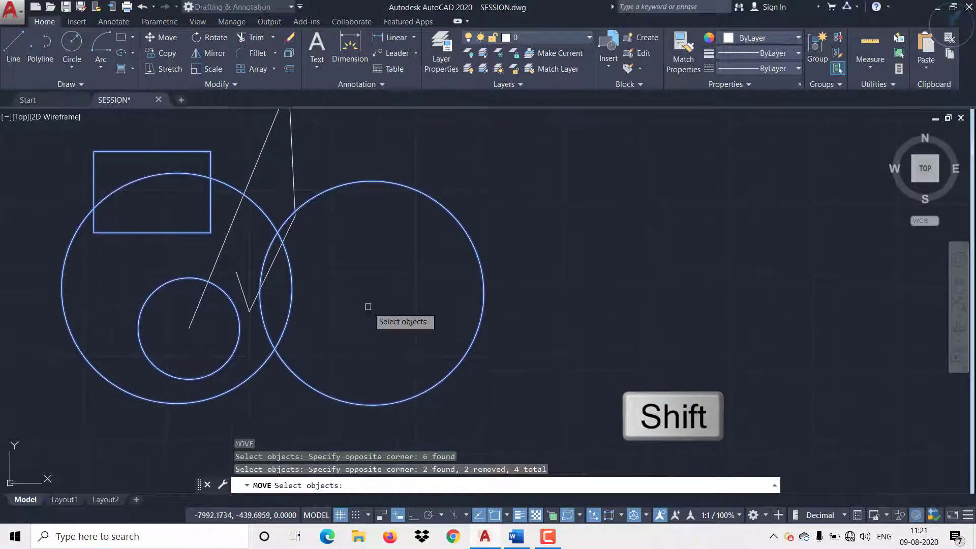
Step: Move the selected circles and rectangle from the right circle's center to an empty spot above and right of the zigzag
{"action": "right_click", "coordinate": [368, 307]}
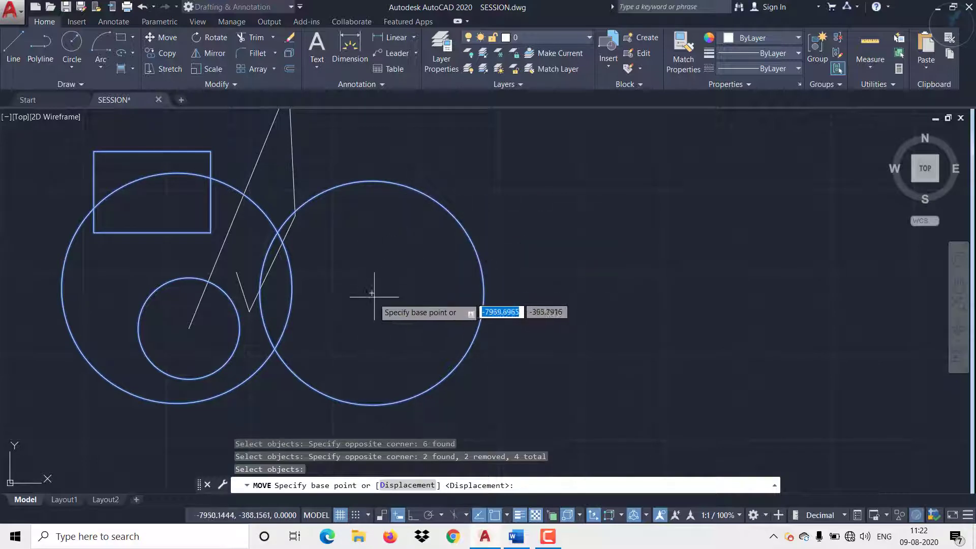
{"action": "left_click", "coordinate": [372, 293]}
{"action": "scroll", "coordinate": [387, 284], "scroll_direction": "down", "scroll_amount": 5}
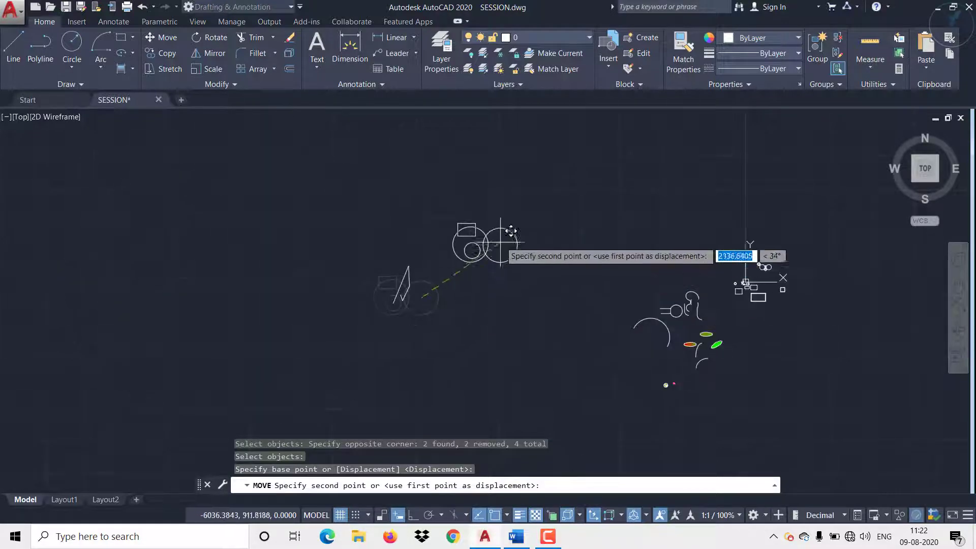
{"action": "scroll", "coordinate": [463, 251], "scroll_direction": "up", "scroll_amount": 5}
{"action": "left_click", "coordinate": [443, 205]}
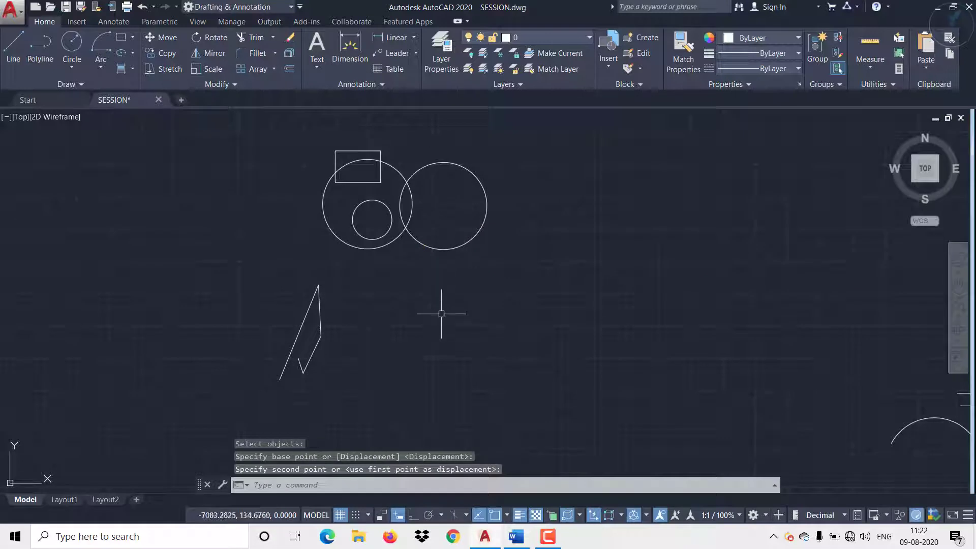
Step: Rotate the four zigzag lines by 45 degrees about the long line's lower endpoint, with polar tracking turned on
{"action": "middle_click_drag", "start_coordinate": [442, 313], "coordinate": [395, 317]}
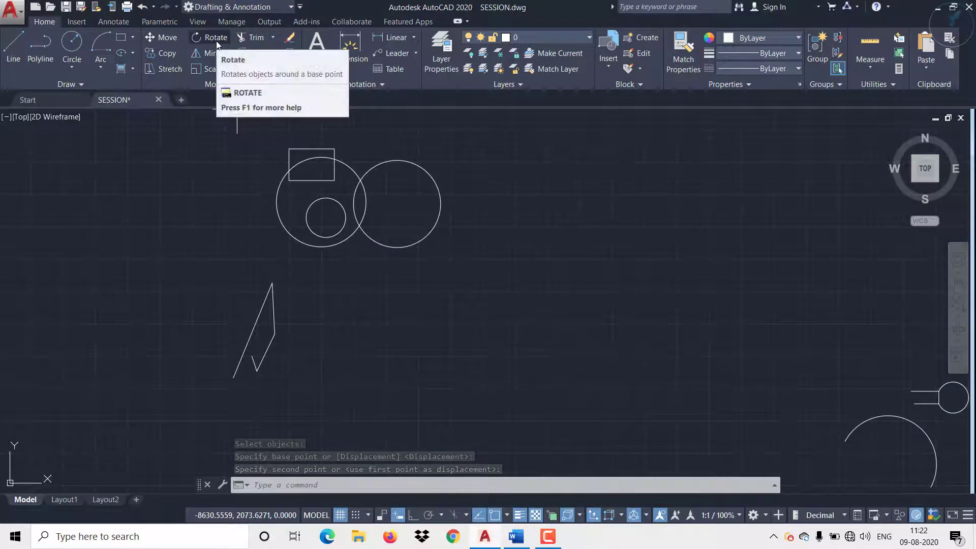
{"action": "scroll", "coordinate": [239, 376], "scroll_direction": "up", "scroll_amount": 2}
{"action": "middle_click_drag", "start_coordinate": [243, 380], "coordinate": [294, 363]}
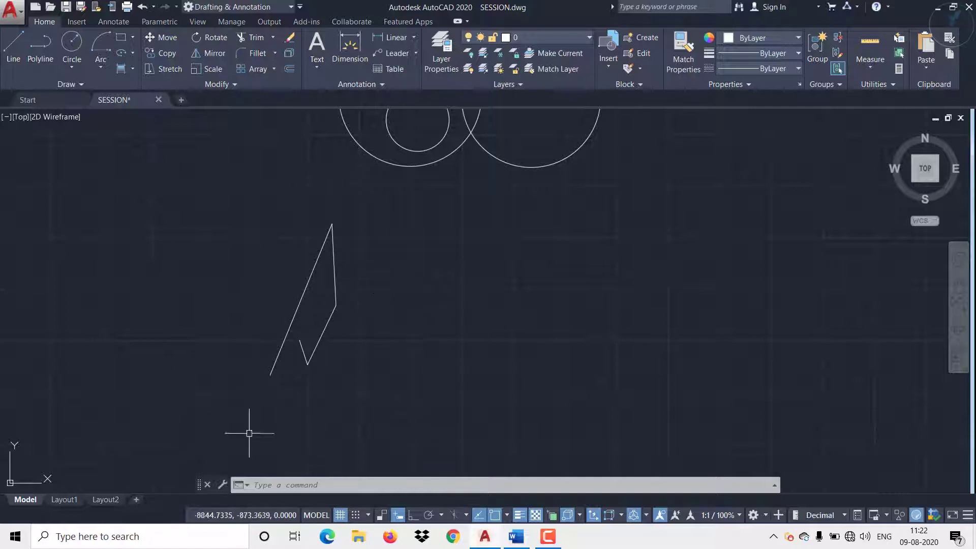
{"action": "left_click", "coordinate": [220, 38]}
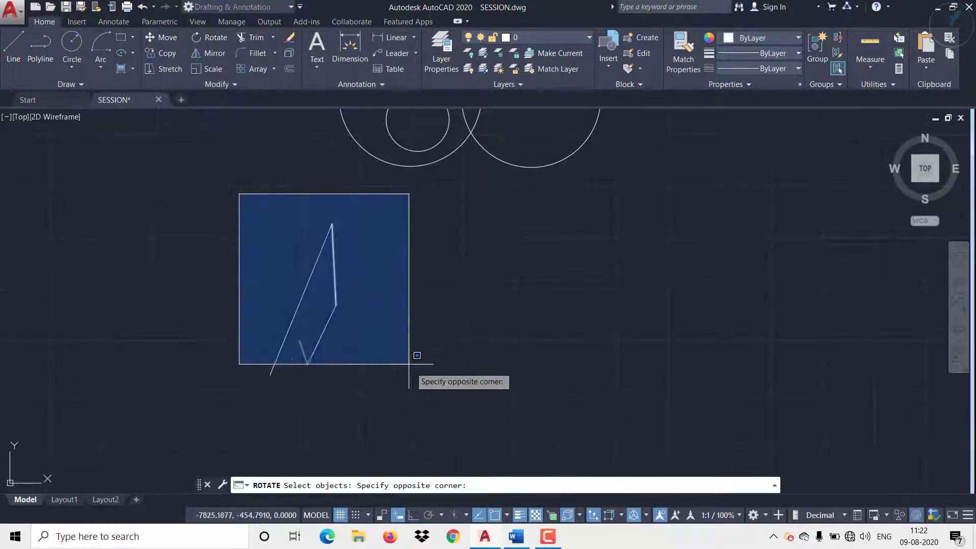
{"action": "left_click", "coordinate": [428, 390]}
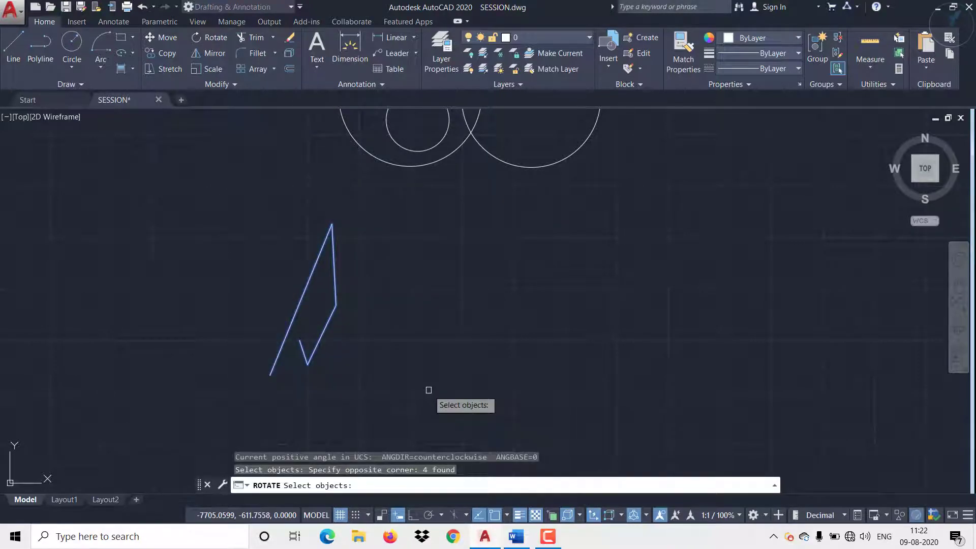
{"action": "key", "text": "Return"}
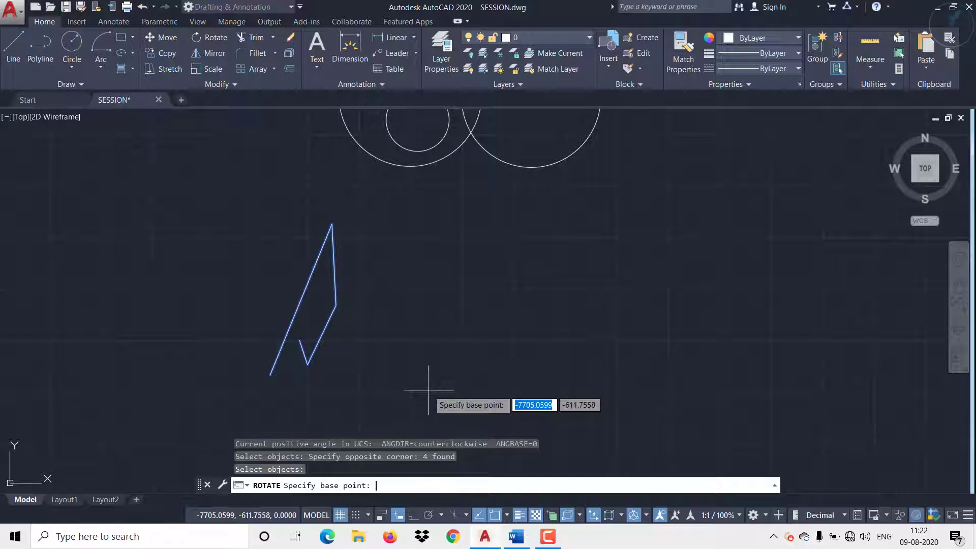
{"action": "left_click", "coordinate": [270, 374]}
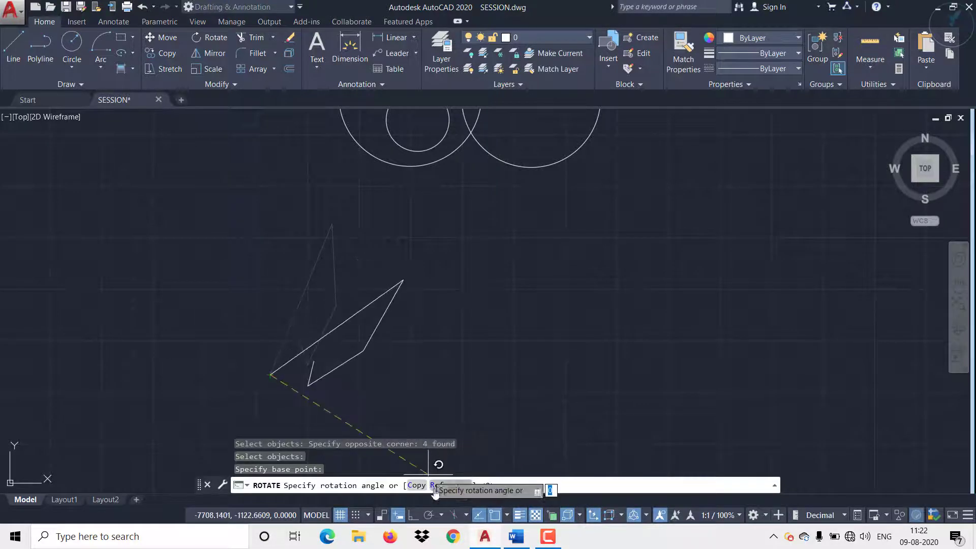
{"action": "left_click", "coordinate": [429, 515]}
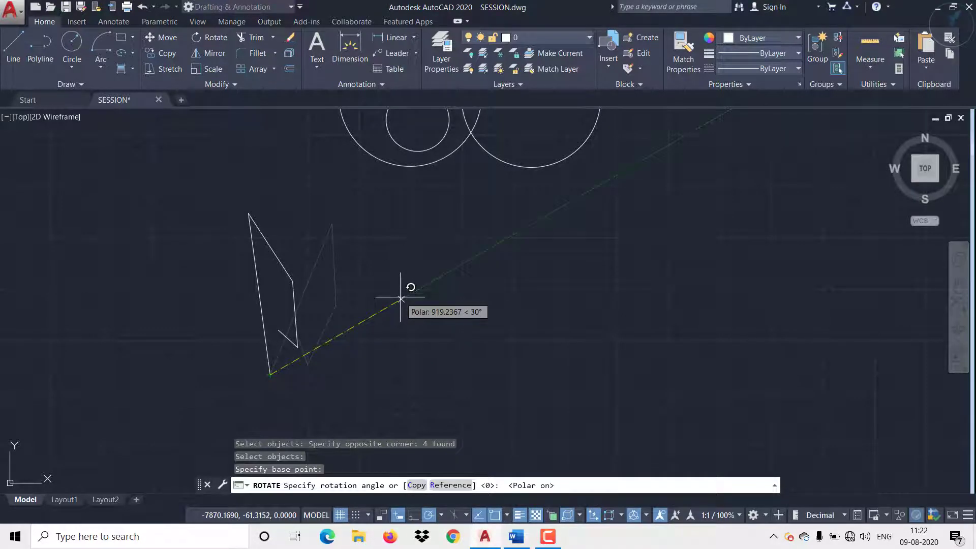
{"action": "key", "text": "Return"}
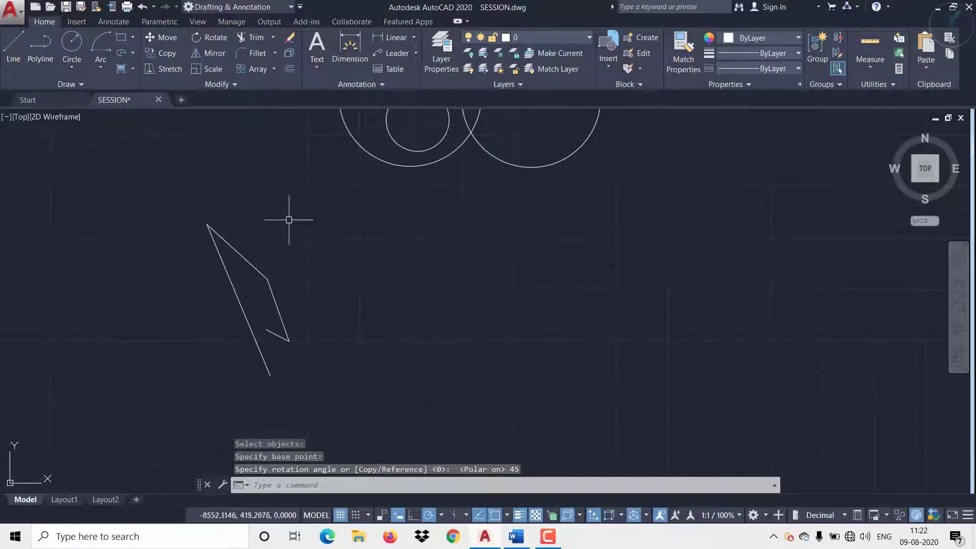
Step: Rotate the four zigzag lines by 0 degrees about the long line's lower endpoint
{"action": "mouse_move", "coordinate": [328, 338]}
{"action": "middle_mouse_down"}
{"action": "mouse_move", "coordinate": [344, 260]}
{"action": "mouse_move", "coordinate": [326, 308]}
{"action": "middle_mouse_up"}
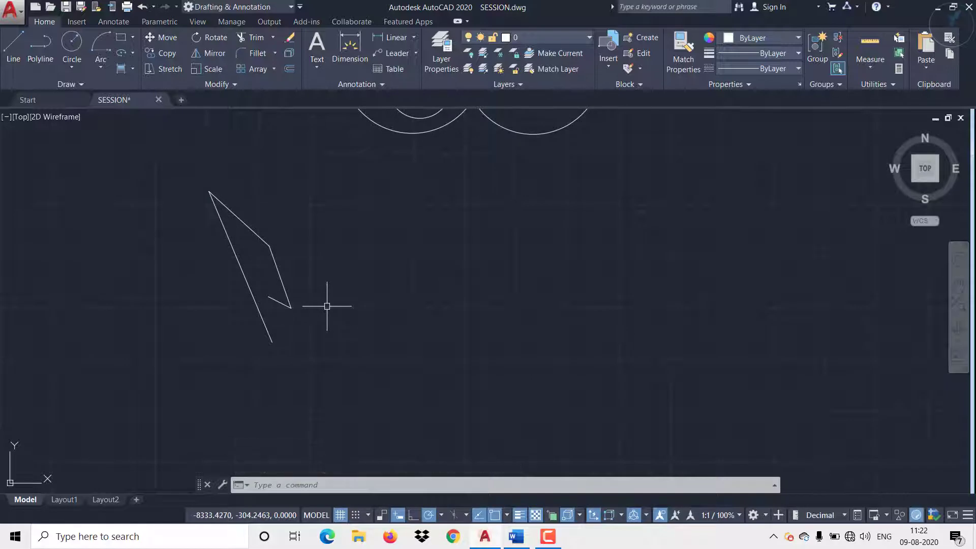
{"action": "type", "text": "RO"}
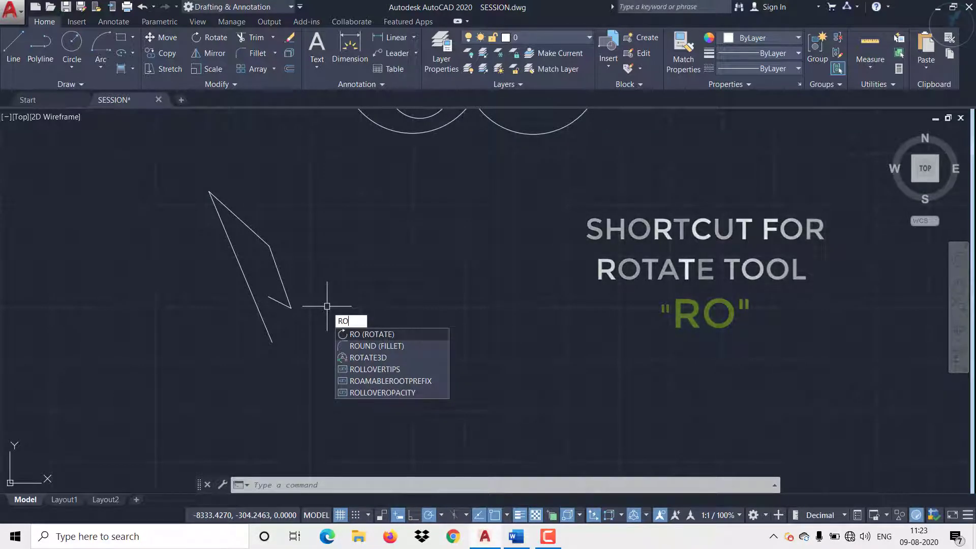
{"action": "key", "text": "Return"}
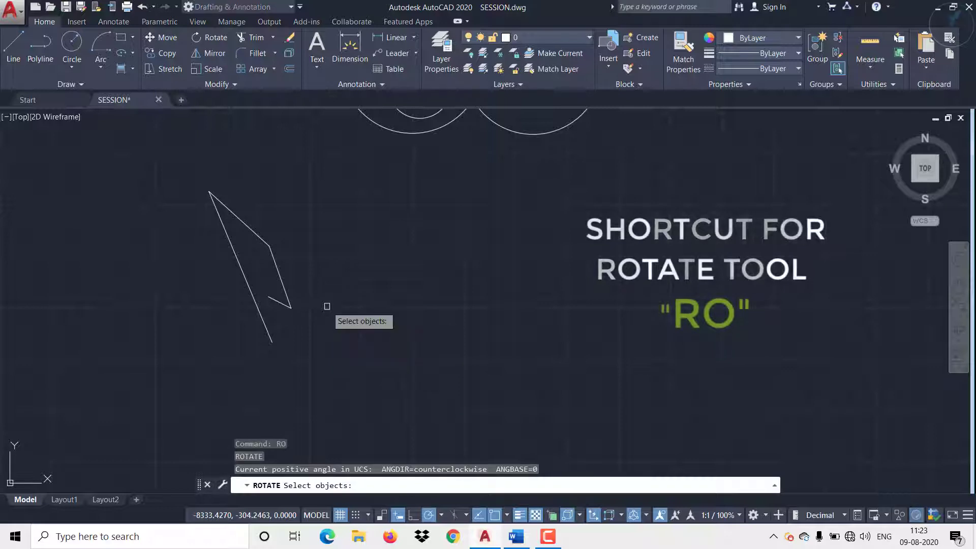
{"action": "left_click", "coordinate": [192, 178]}
{"action": "left_click", "coordinate": [344, 361]}
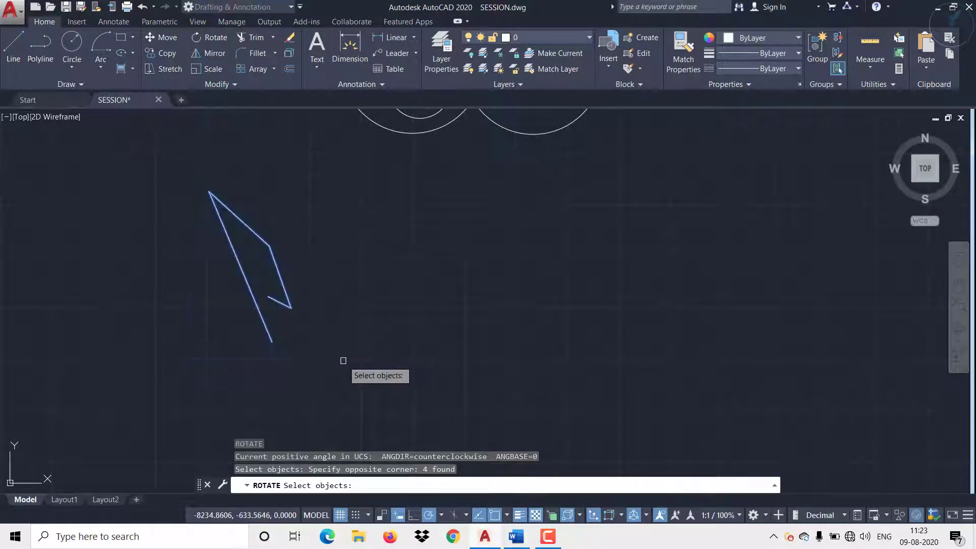
{"action": "key", "text": "Return"}
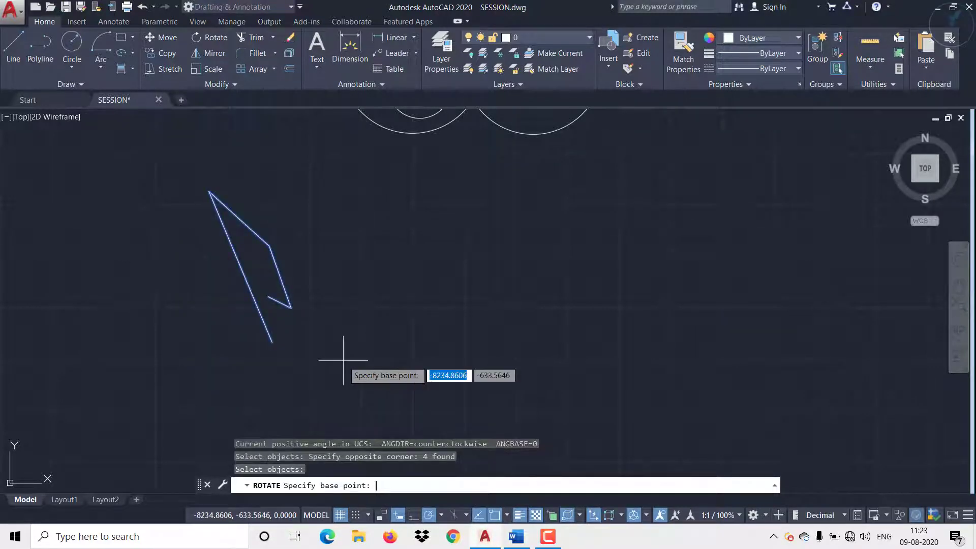
{"action": "left_click", "coordinate": [273, 341]}
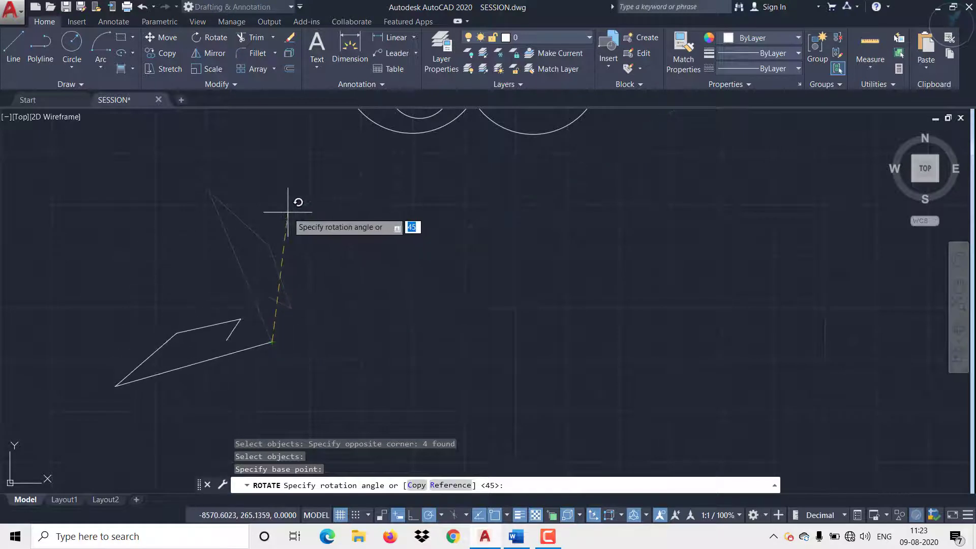
{"action": "key", "text": "Return"}
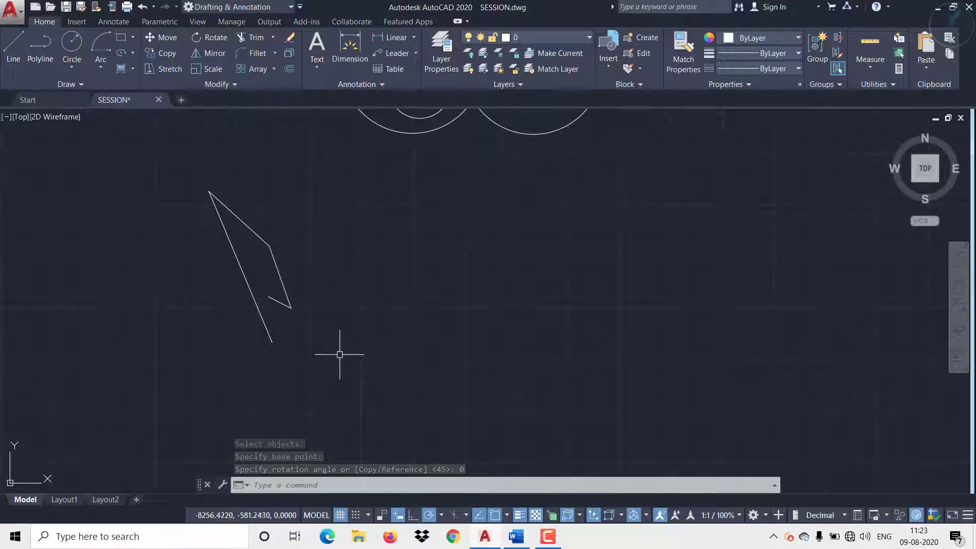
Step: Preselect the four zigzag lines and rotate them by 60 degrees about the long line's lower-right endpoint
{"action": "left_click", "coordinate": [343, 375]}
{"action": "left_click", "coordinate": [202, 168]}
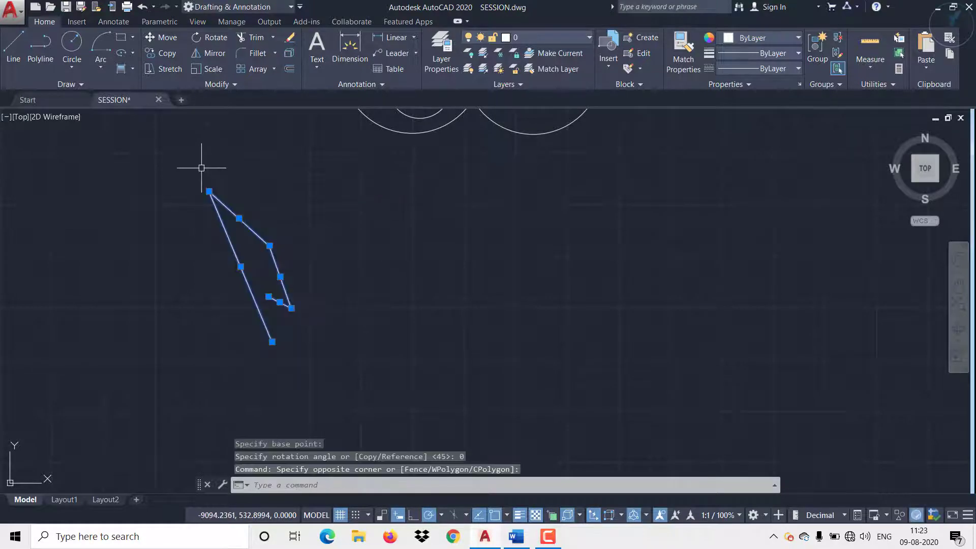
{"action": "type", "text": "RO"}
{"action": "key", "text": "Return"}
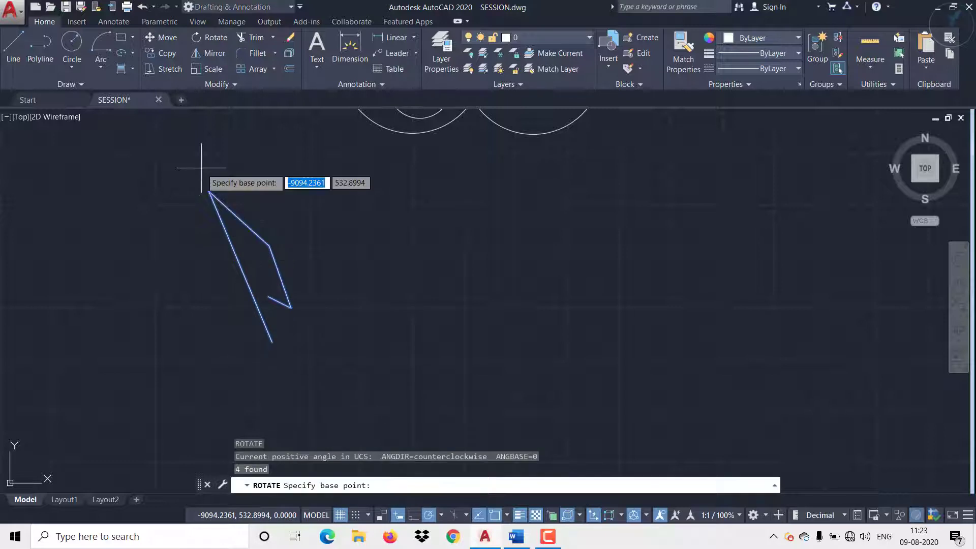
{"action": "left_click", "coordinate": [272, 341]}
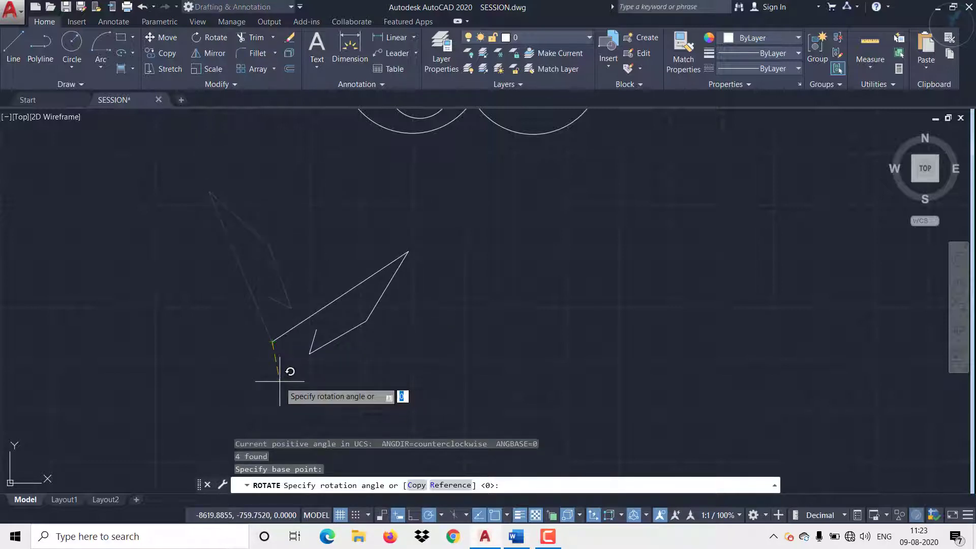
{"action": "type", "text": "60"}
{"action": "key", "text": "Return"}
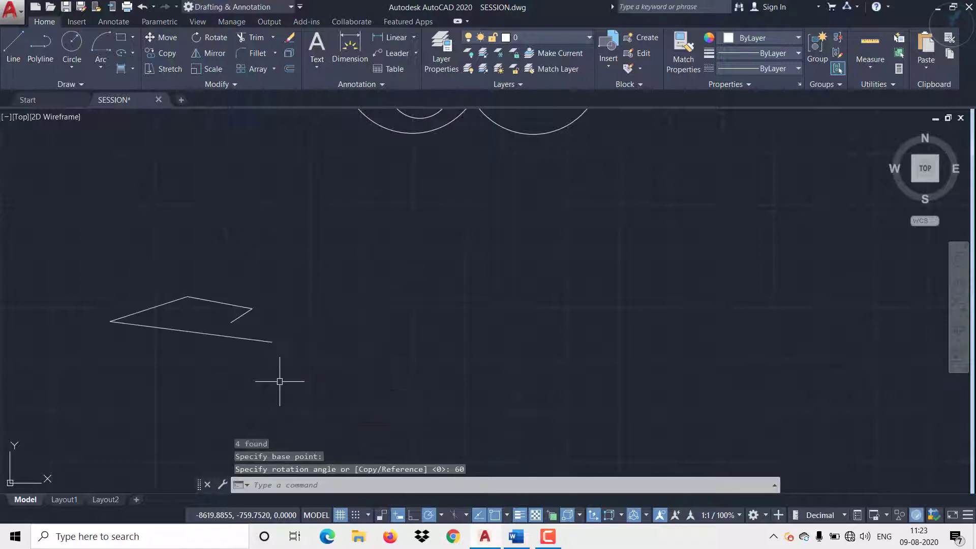
{"action": "mouse_move", "coordinate": [301, 322]}
{"action": "middle_mouse_down"}
{"action": "mouse_move", "coordinate": [307, 330]}
{"action": "mouse_move", "coordinate": [321, 297]}
{"action": "middle_mouse_up"}
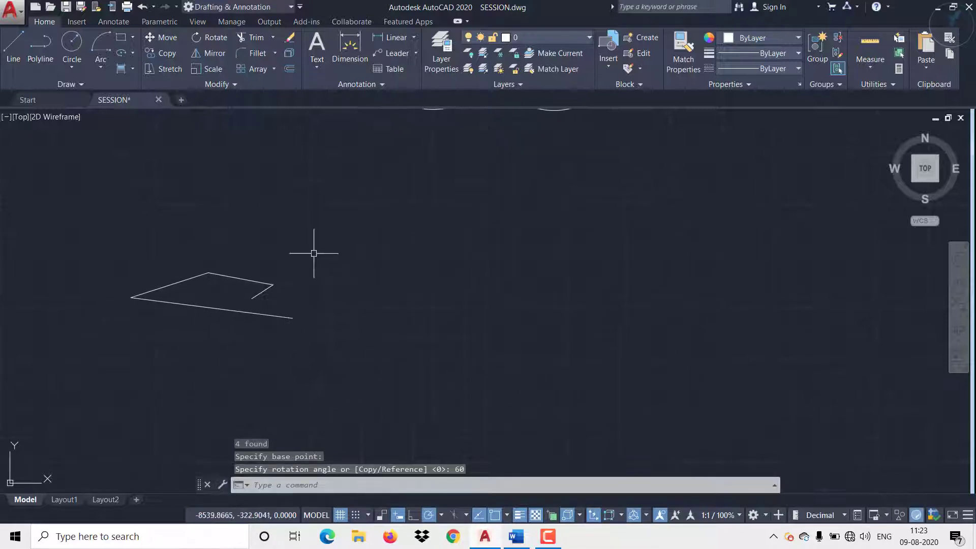
{"action": "left_click", "coordinate": [273, 39]}
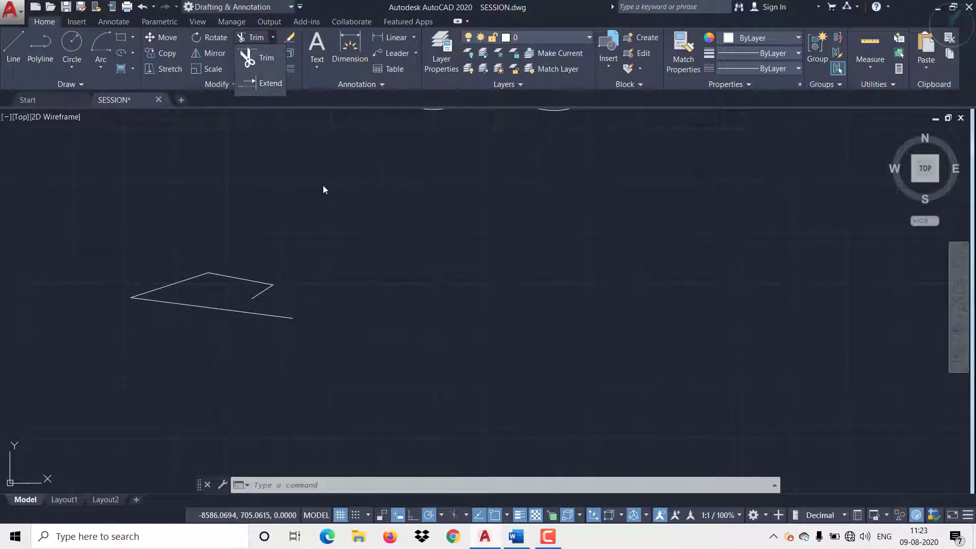
{"action": "middle_click_drag", "start_coordinate": [362, 186], "coordinate": [163, 445]}
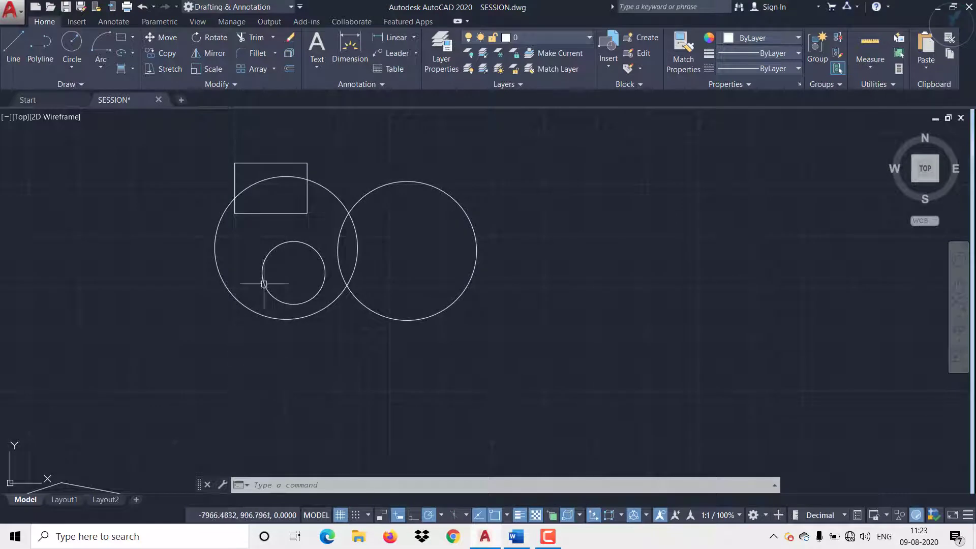
Step: Delete the zigzag line that joins the top vertex to the short hook line
{"action": "middle_click_drag", "start_coordinate": [148, 367], "coordinate": [313, 178]}
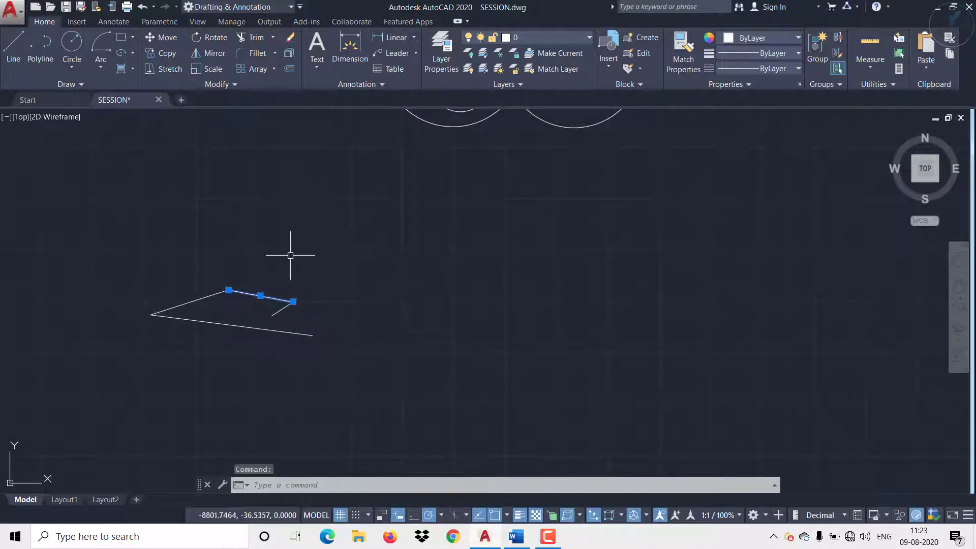
{"action": "key", "text": "Delete"}
Step: Trim away both arcs in the overlap of the two large circles, using all objects as cutting edges
{"action": "mouse_move", "coordinate": [346, 253]}
{"action": "middle_mouse_down"}
{"action": "mouse_move", "coordinate": [308, 323]}
{"action": "mouse_move", "coordinate": [202, 445]}
{"action": "middle_mouse_up"}
{"action": "scroll", "coordinate": [388, 202], "scroll_direction": "up", "scroll_amount": 2}
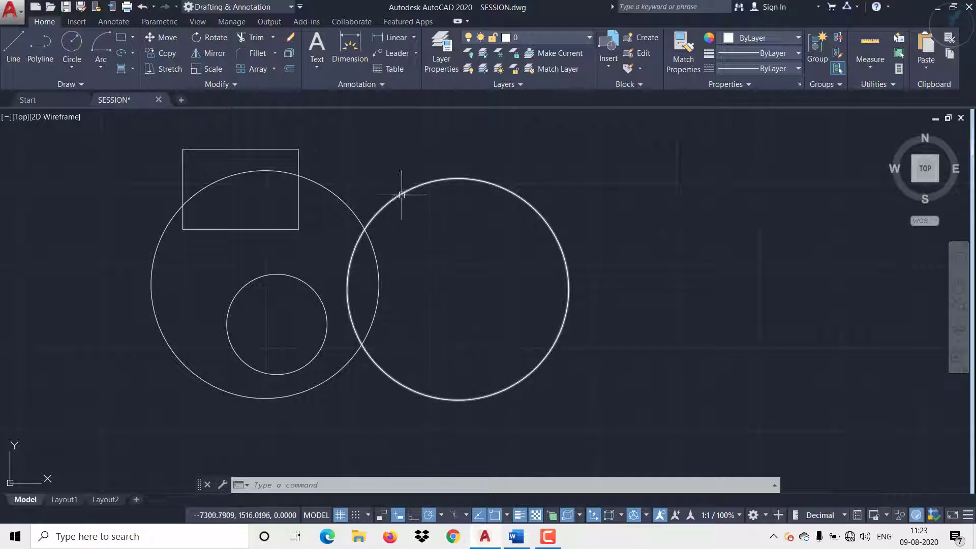
{"action": "left_click", "coordinate": [273, 38]}
{"action": "left_click", "coordinate": [263, 57]}
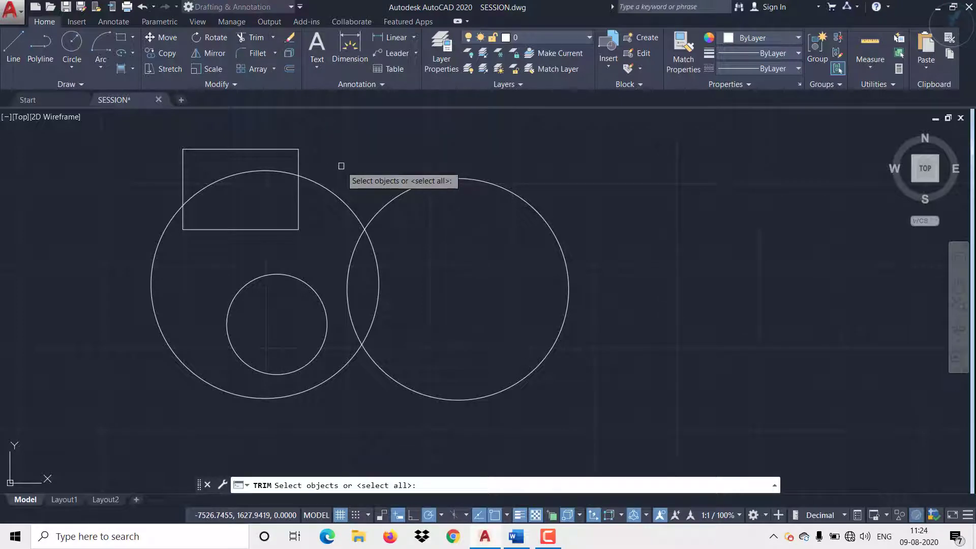
{"action": "key", "text": "Return"}
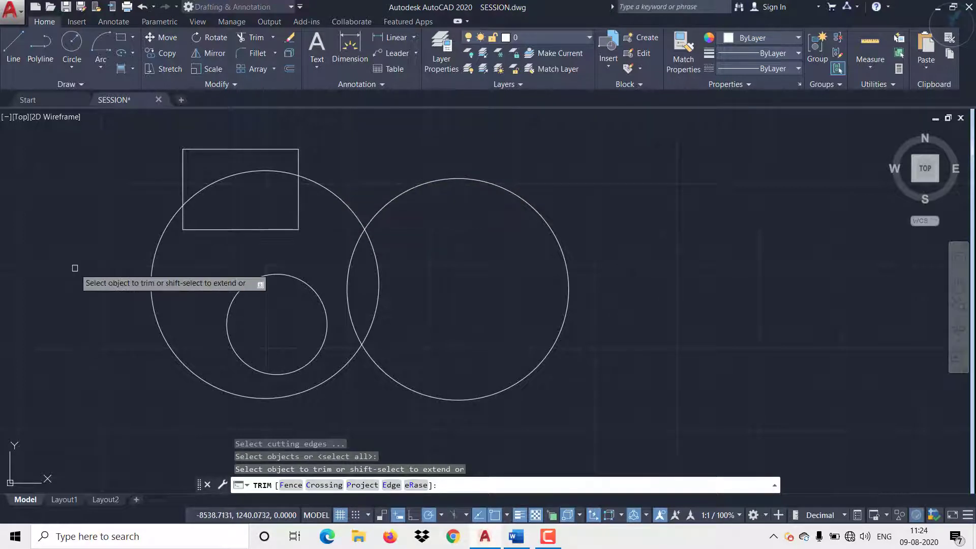
{"action": "left_click", "coordinate": [168, 226]}
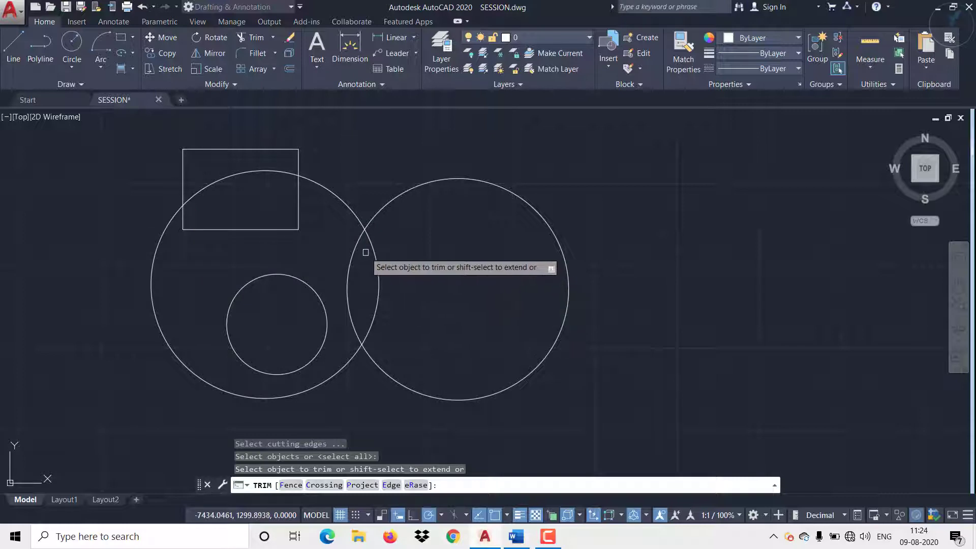
{"action": "left_click", "coordinate": [361, 245]}
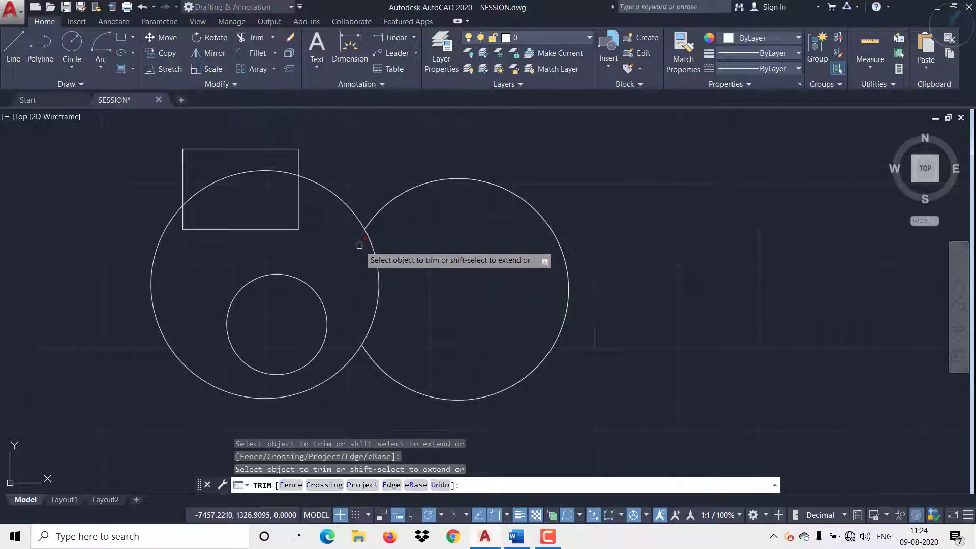
{"action": "left_click", "coordinate": [376, 269]}
Step: Trim the rectangle's two vertical sides inside the left circle and the circle's arc inside the rectangle, then end the Trim
{"action": "left_click", "coordinate": [297, 202]}
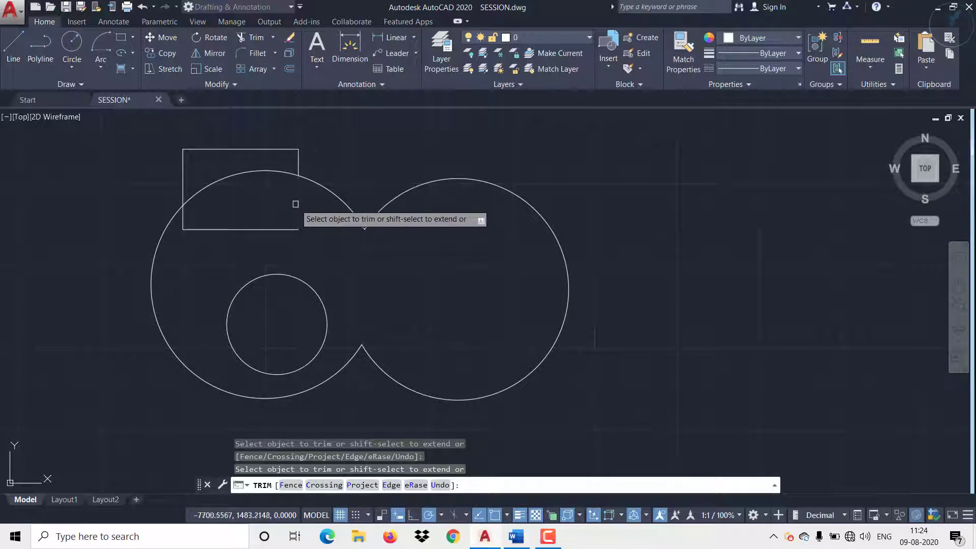
{"action": "left_click", "coordinate": [180, 217]}
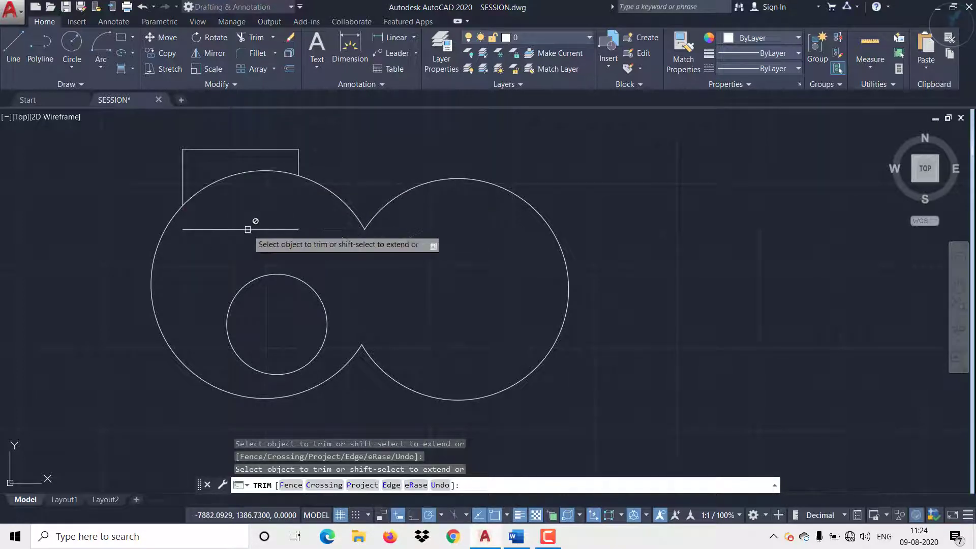
{"action": "left_click", "coordinate": [234, 177]}
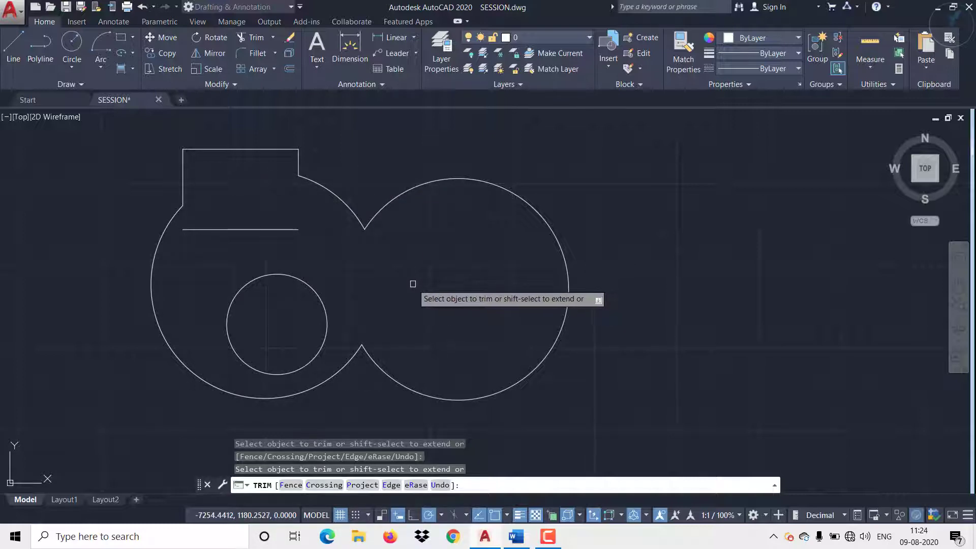
{"action": "key", "text": "Escape"}
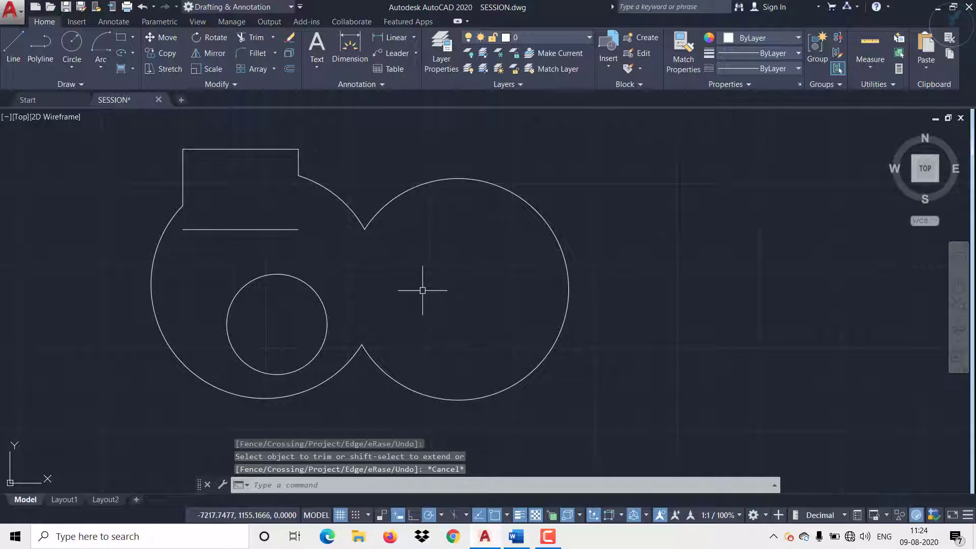
{"action": "middle_click_drag", "start_coordinate": [427, 285], "coordinate": [442, 238]}
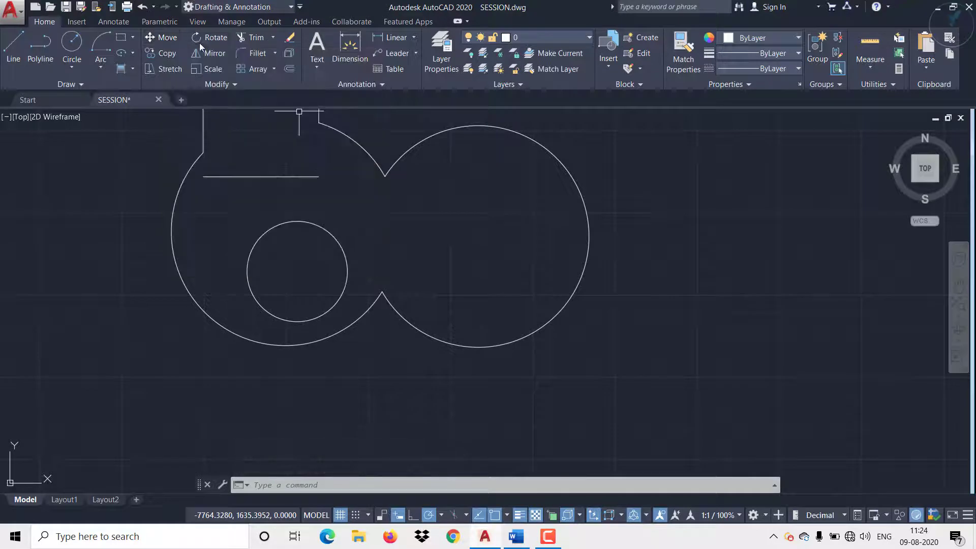
{"action": "left_click", "coordinate": [272, 38]}
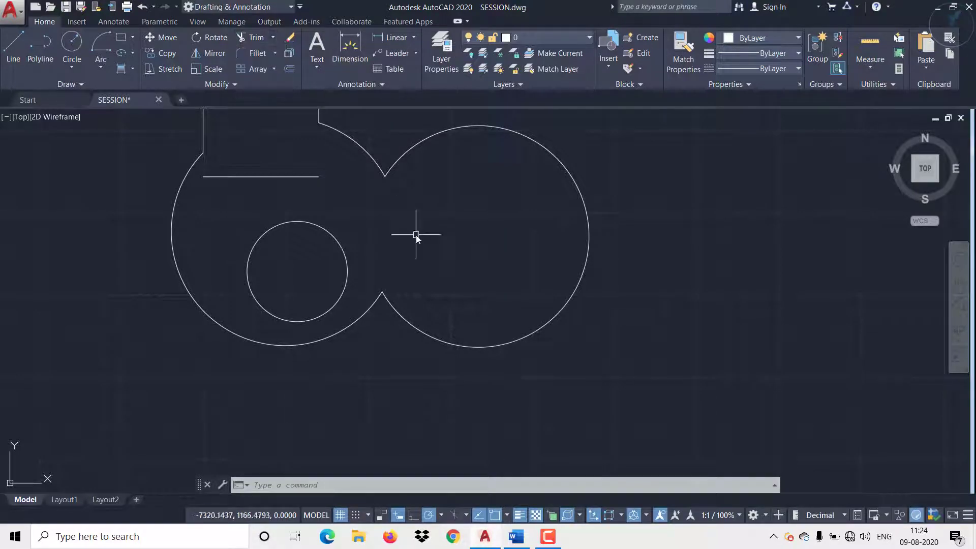
Step: Draw two overlapping circles in the empty area beside the zigzag, with radii of about 700 and 1091
{"action": "scroll", "coordinate": [344, 211], "scroll_direction": "down", "scroll_amount": 5}
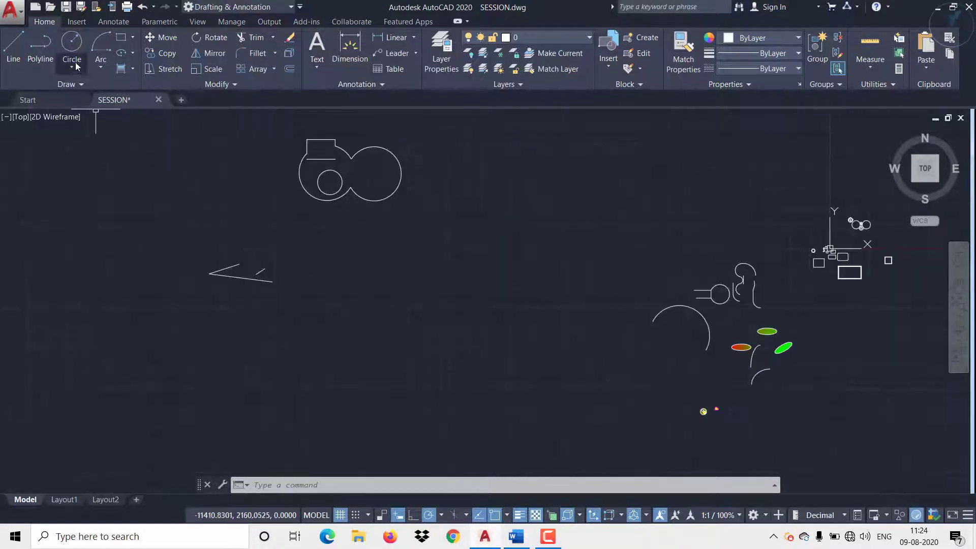
{"action": "left_click", "coordinate": [76, 65]}
{"action": "scroll", "coordinate": [430, 327], "scroll_direction": "up", "scroll_amount": 4}
{"action": "left_click", "coordinate": [279, 289]}
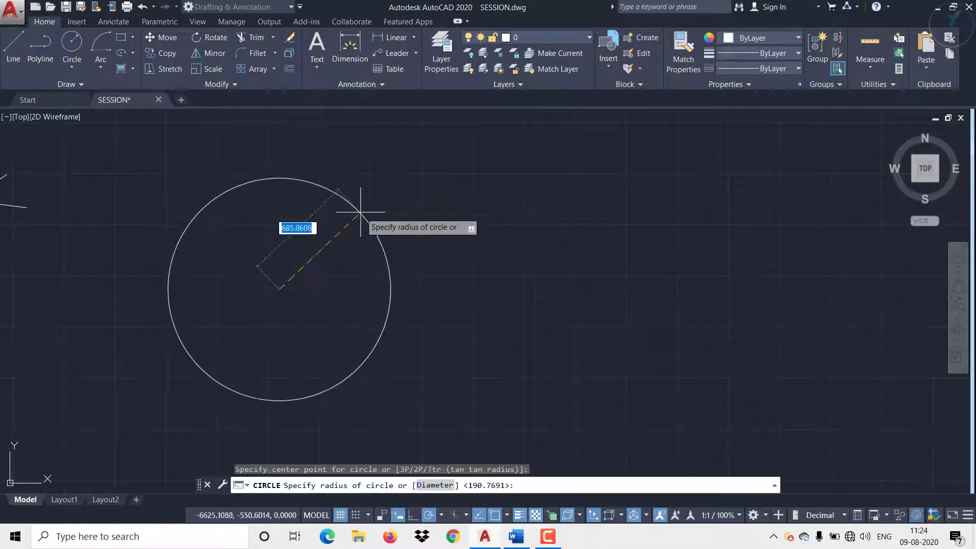
{"action": "left_click", "coordinate": [362, 210]}
{"action": "key", "text": "Return"}
{"action": "left_click", "coordinate": [471, 369]}
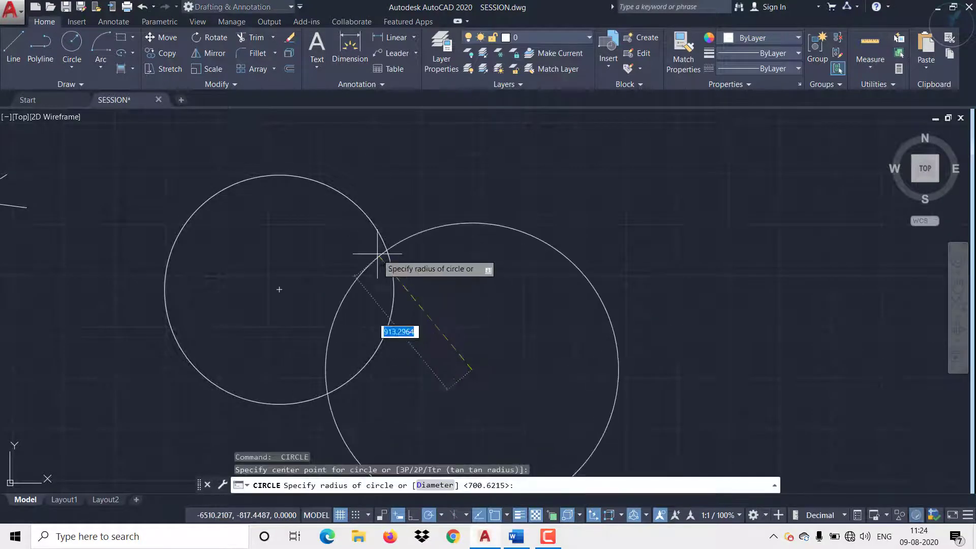
{"action": "left_click", "coordinate": [349, 231]}
Step: Draw a third circle with a radius of about 1240, centered below the smaller circle and overlapping both circles
{"action": "mouse_move", "coordinate": [529, 374]}
{"action": "middle_mouse_down"}
{"action": "mouse_move", "coordinate": [534, 313]}
{"action": "mouse_move", "coordinate": [506, 299]}
{"action": "mouse_move", "coordinate": [403, 301]}
{"action": "middle_mouse_up"}
{"action": "scroll", "coordinate": [532, 319], "scroll_direction": "down", "scroll_amount": 2}
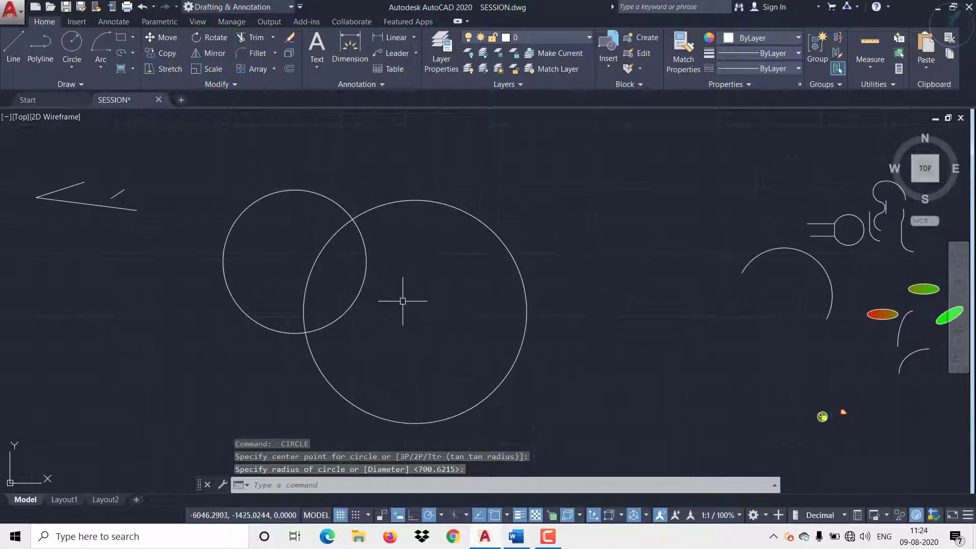
{"action": "key", "text": "Return"}
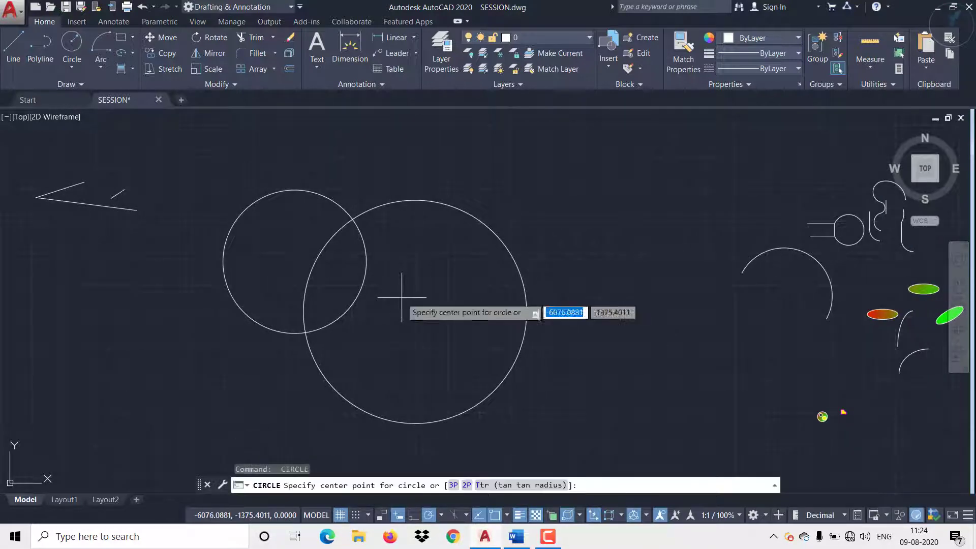
{"action": "left_click", "coordinate": [294, 420]}
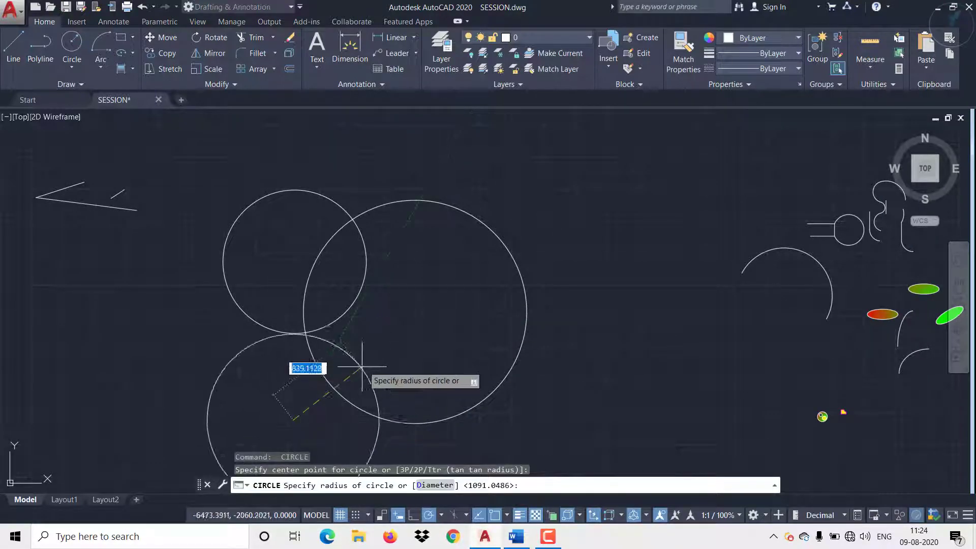
{"action": "left_click", "coordinate": [382, 323]}
Step: Using only the right circle as cutting edge, trim the small circle inside it and the lower circle outside it, and undo the trim
{"action": "middle_click_drag", "start_coordinate": [423, 332], "coordinate": [413, 276]}
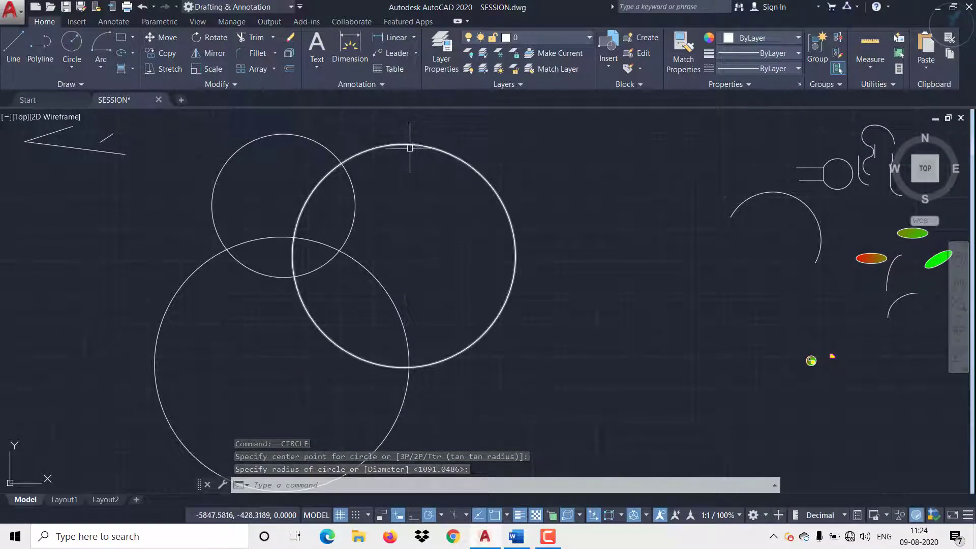
{"action": "left_click", "coordinate": [249, 37]}
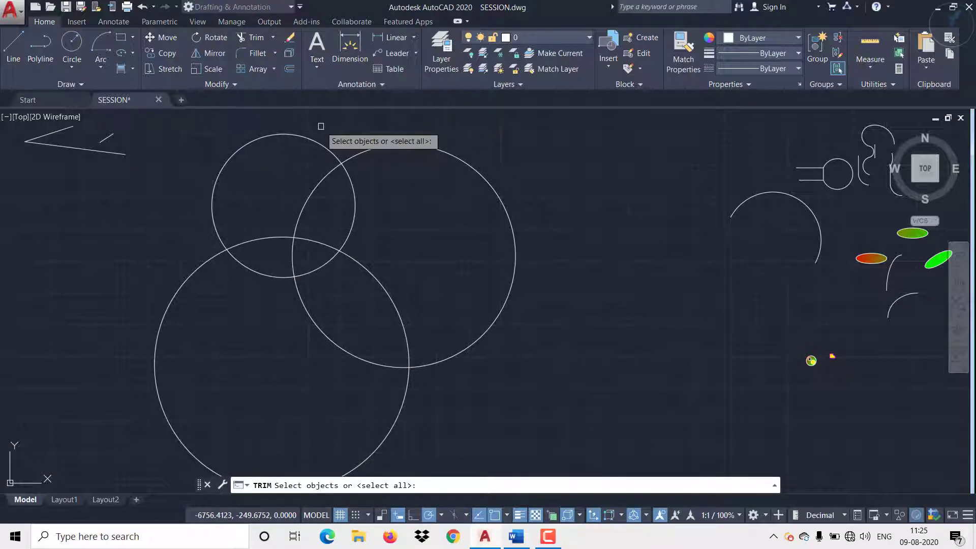
{"action": "left_click", "coordinate": [356, 153]}
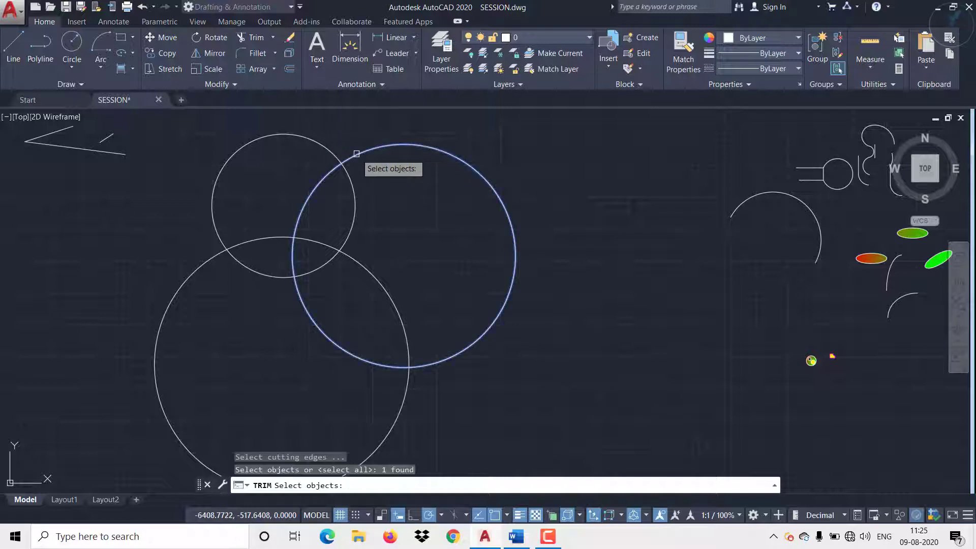
{"action": "key", "text": "Return"}
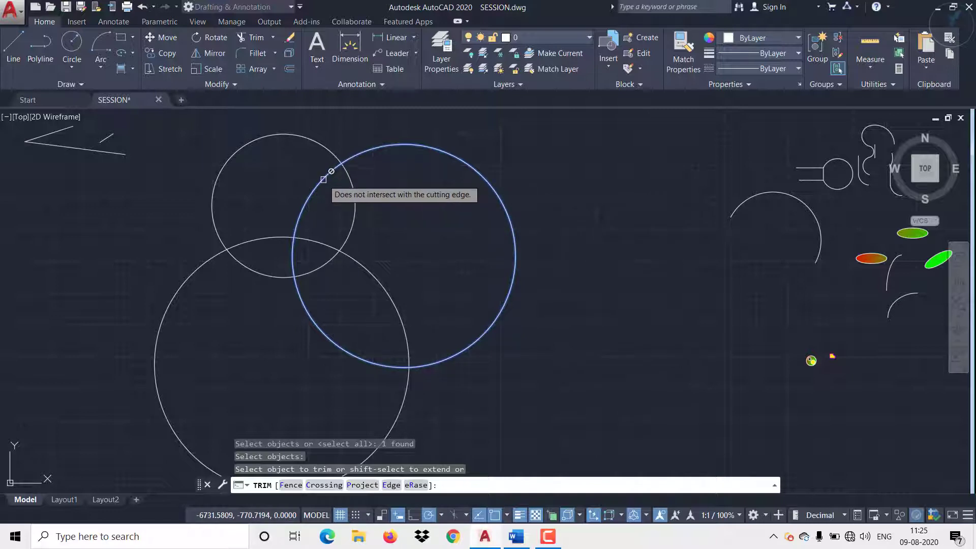
{"action": "left_click", "coordinate": [352, 184]}
{"action": "left_click", "coordinate": [261, 238]}
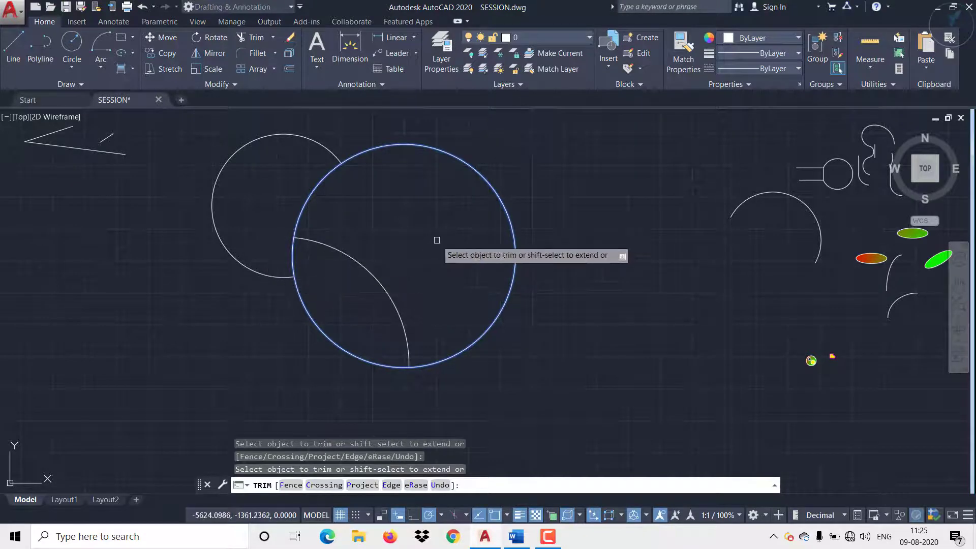
{"action": "middle_click_drag", "start_coordinate": [419, 245], "coordinate": [415, 231]}
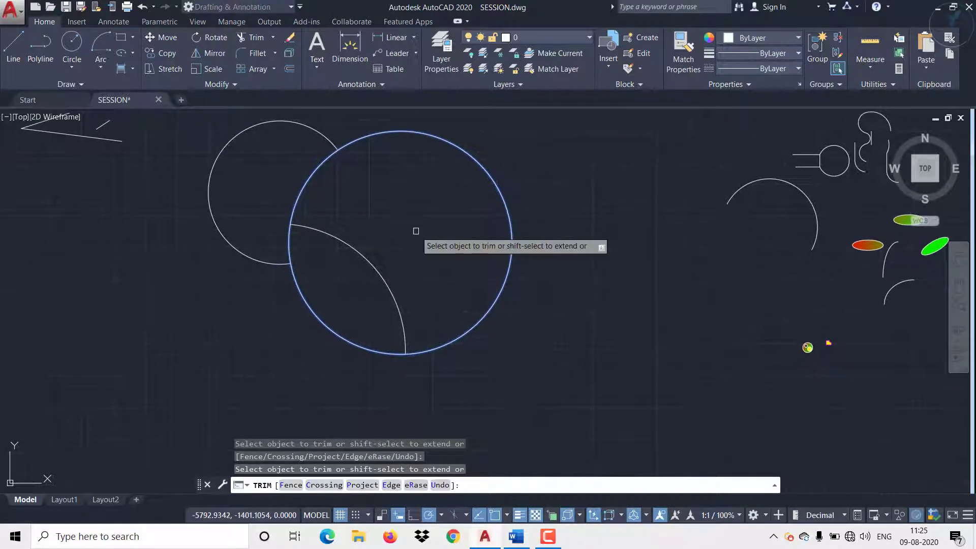
{"action": "key", "text": "Escape"}
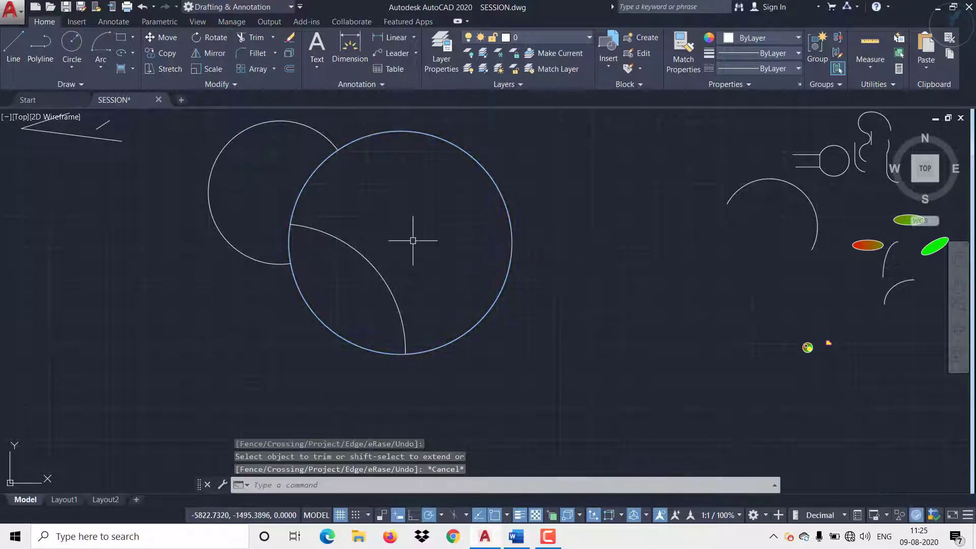
{"action": "key", "text": "ctrl+z"}
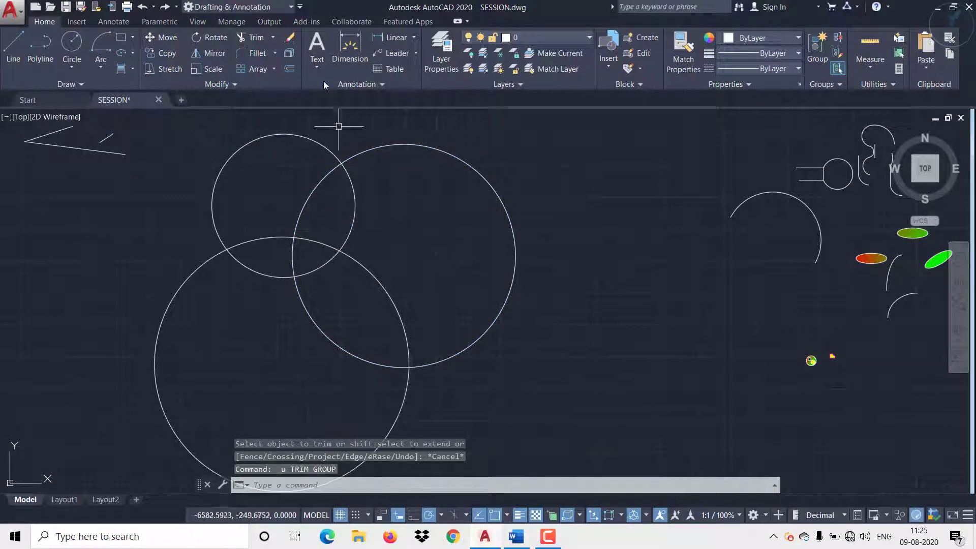
Step: Try trimming the overlapping inner arcs of the three circles with a crossing selection, using all objects as cutting edges, and undo the result
{"action": "left_click", "coordinate": [257, 41]}
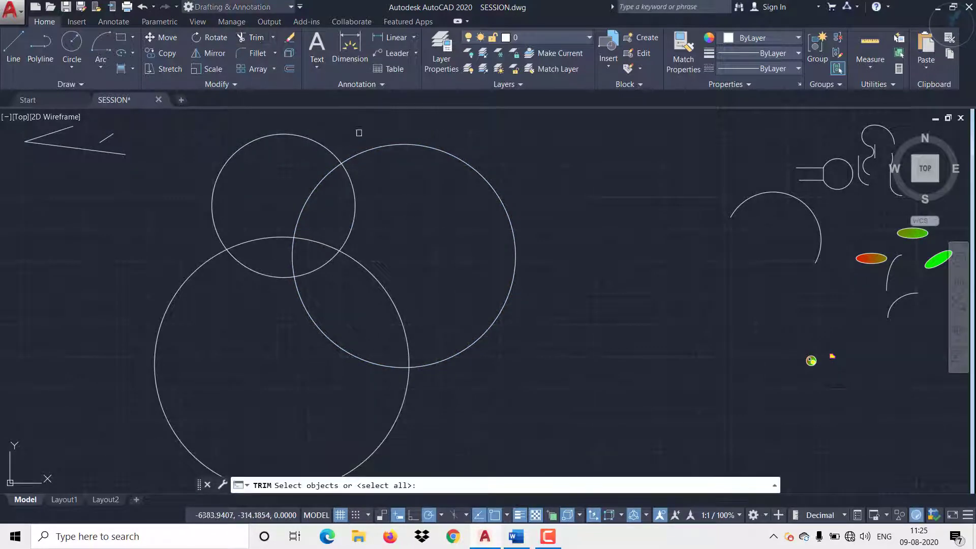
{"action": "key", "text": "Return"}
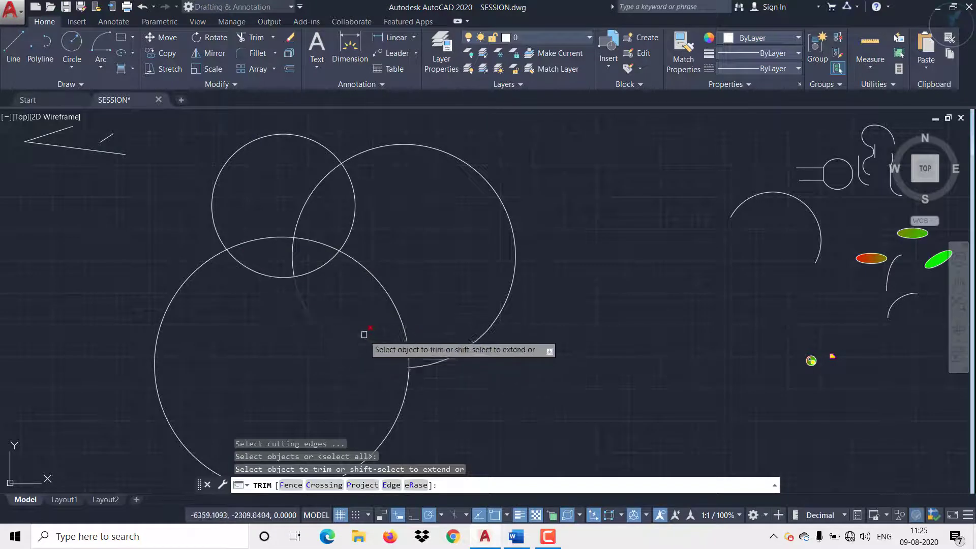
{"action": "left_click", "coordinate": [421, 305]}
{"action": "left_click", "coordinate": [278, 194]}
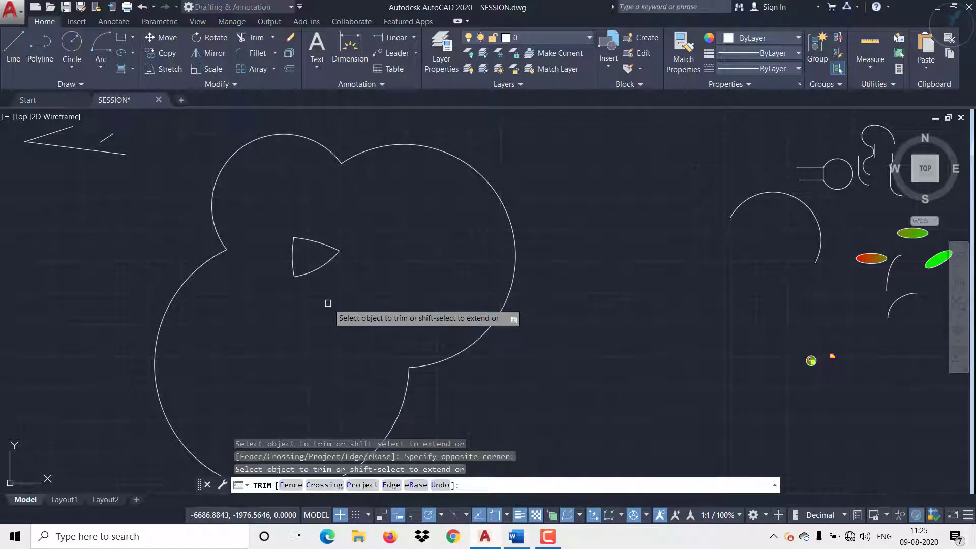
{"action": "key", "text": "Escape"}
{"action": "key", "text": "ctrl+z"}
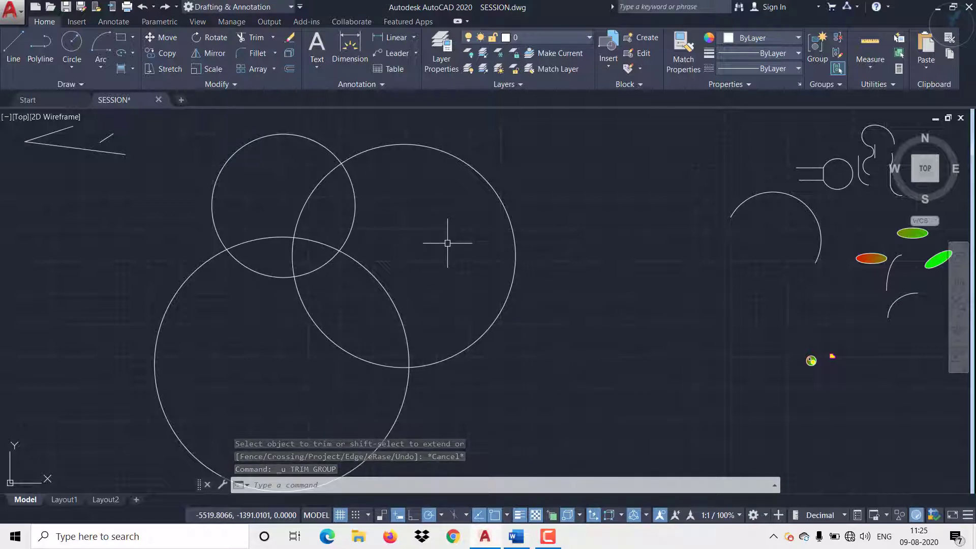
Step: Run Trim by its shortcut TR with all objects as cutting edges and remove the circles' inner arcs around the central curved triangle
{"action": "type", "text": "TR"}
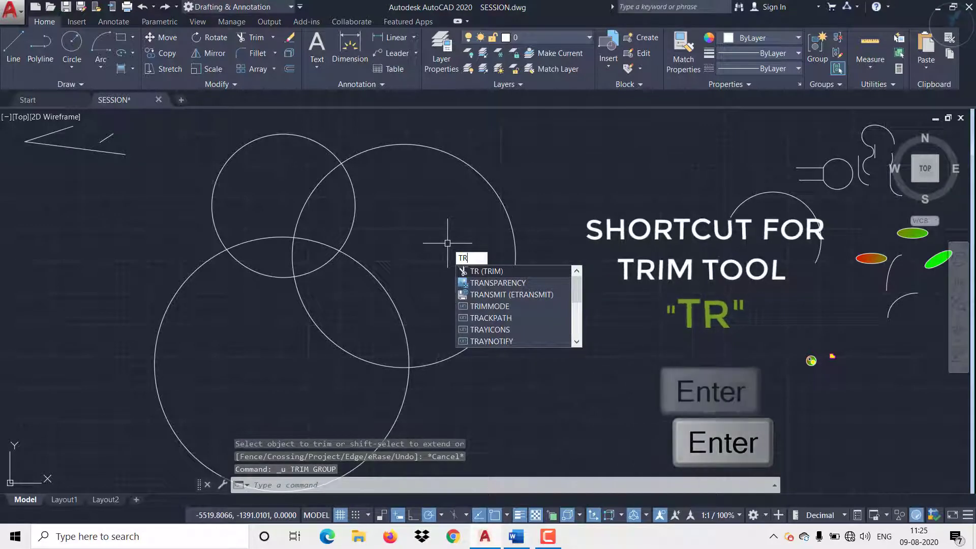
{"action": "key", "text": "Return"}
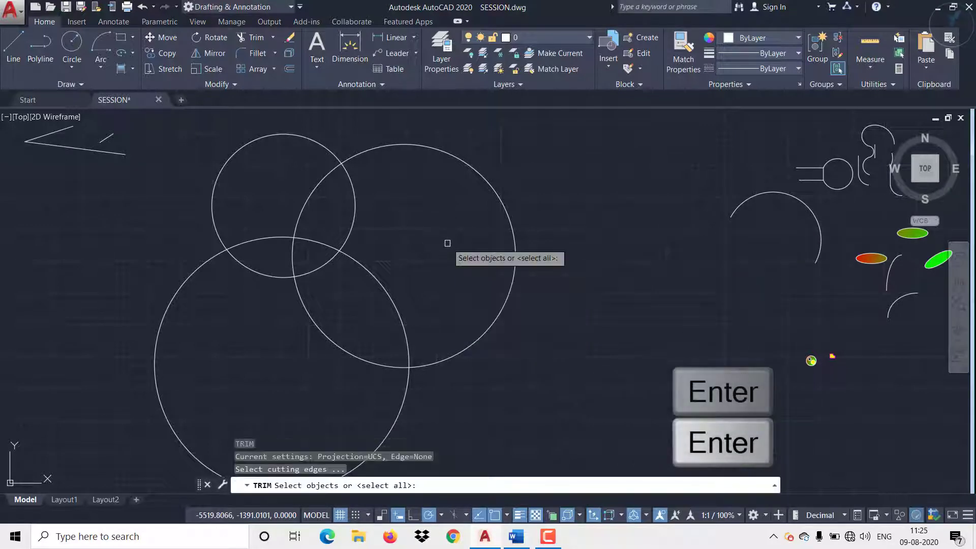
{"action": "key", "text": "Return"}
{"action": "left_click", "coordinate": [428, 317]}
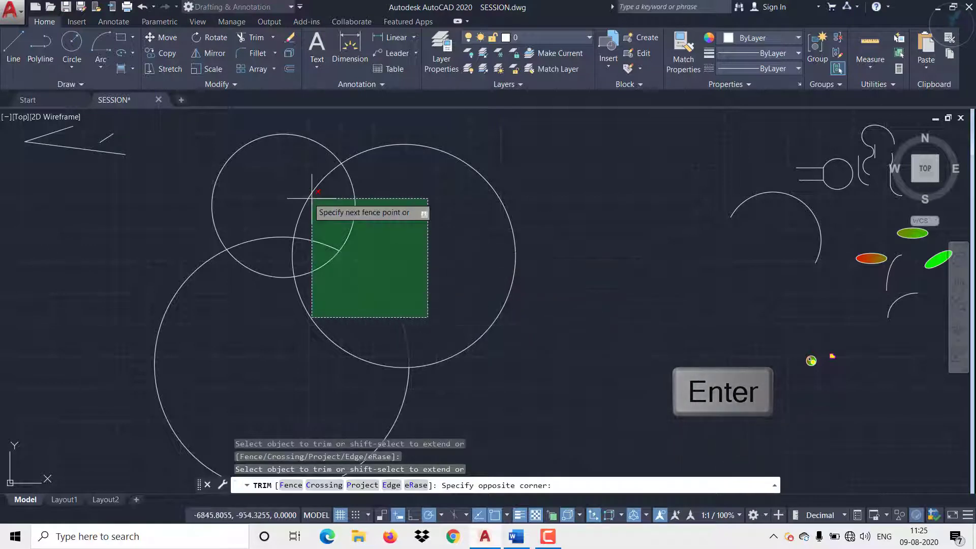
{"action": "left_click", "coordinate": [264, 182]}
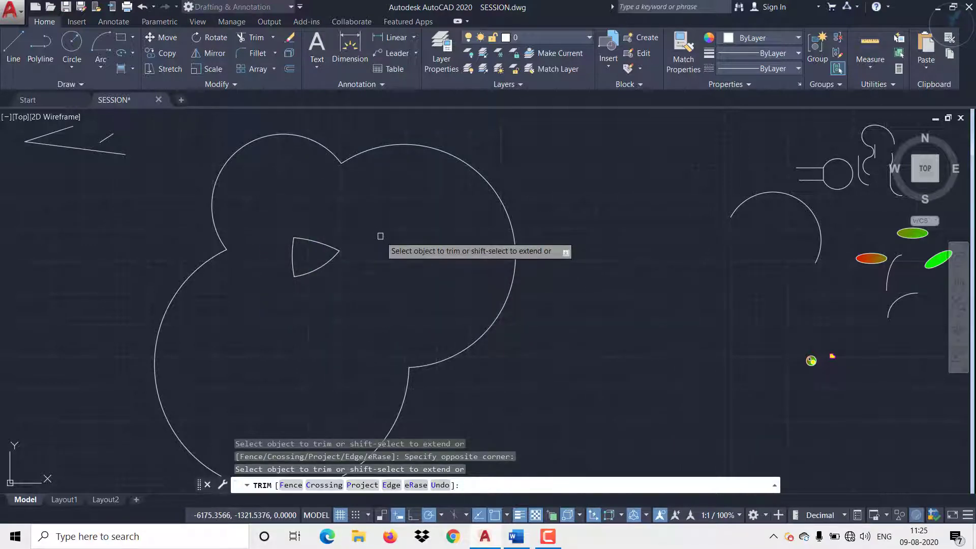
{"action": "key", "text": "Escape"}
{"action": "mouse_move", "coordinate": [383, 245]}
{"action": "middle_mouse_down"}
{"action": "mouse_move", "coordinate": [383, 268]}
{"action": "mouse_move", "coordinate": [427, 287]}
{"action": "middle_mouse_up"}
{"action": "scroll", "coordinate": [388, 299], "scroll_direction": "up", "scroll_amount": 2}
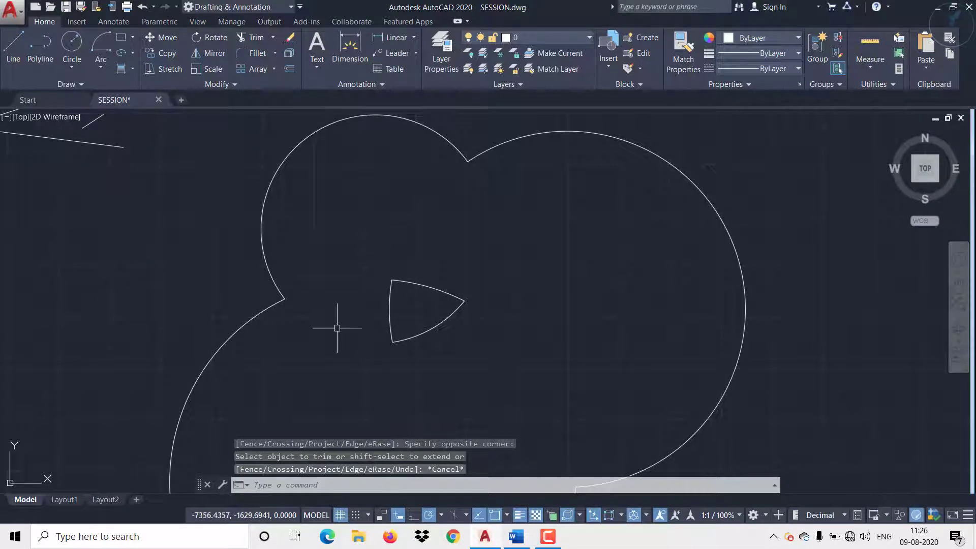
{"action": "scroll", "coordinate": [337, 328], "scroll_direction": "up", "scroll_amount": 2}
{"action": "middle_click_drag", "start_coordinate": [337, 328], "coordinate": [429, 209]}
{"action": "scroll", "coordinate": [429, 210], "scroll_direction": "down", "scroll_amount": 6}
{"action": "mouse_move", "coordinate": [315, 282]}
{"action": "middle_mouse_down"}
{"action": "mouse_move", "coordinate": [325, 320]}
{"action": "mouse_move", "coordinate": [203, 338]}
{"action": "middle_mouse_up"}
{"action": "scroll", "coordinate": [617, 246], "scroll_direction": "up", "scroll_amount": 2}
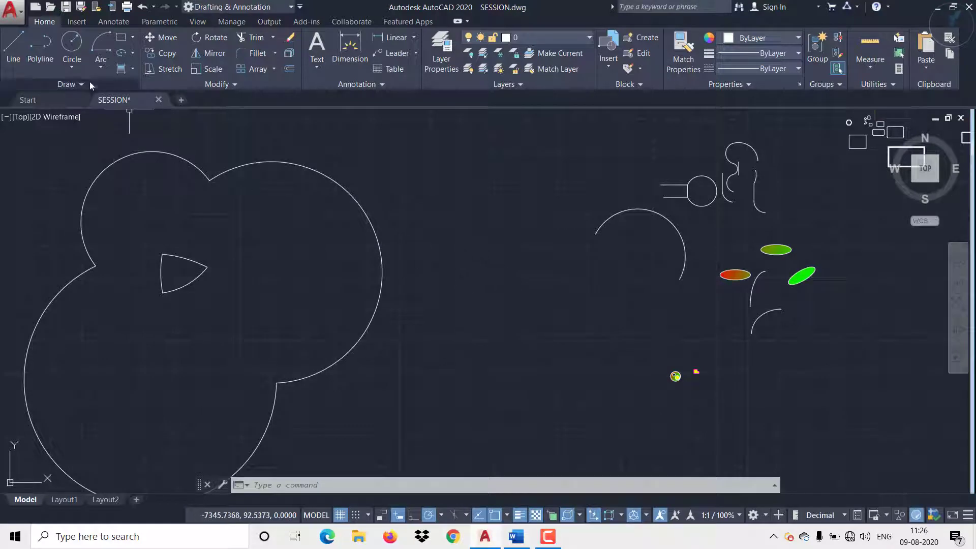
Step: Draw two separate, roughly parallel diagonal lines descending past the open V-shape towards the trimmed three-circle outline
{"action": "left_click", "coordinate": [13, 47]}
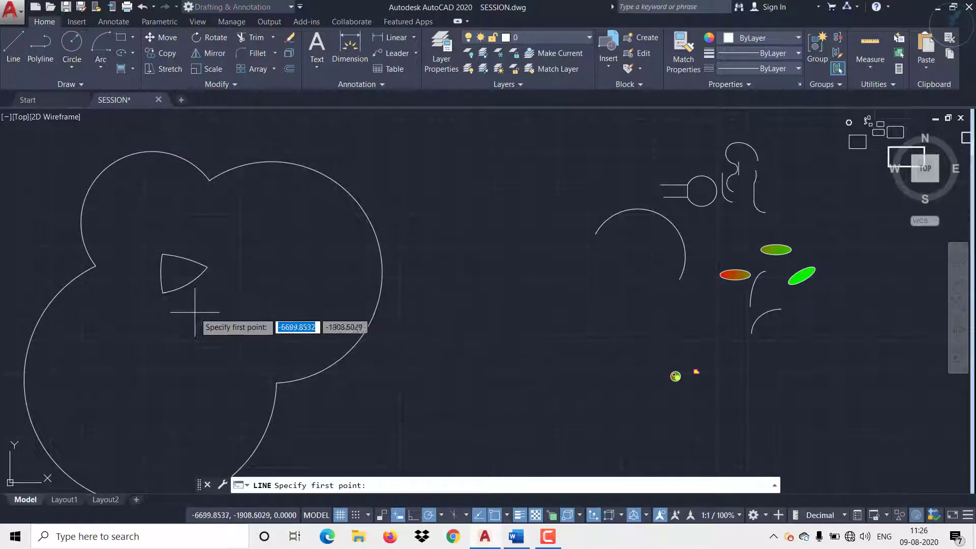
{"action": "middle_click_drag", "start_coordinate": [195, 312], "coordinate": [463, 404]}
{"action": "middle_click_drag", "start_coordinate": [303, 279], "coordinate": [385, 342]}
{"action": "left_click", "coordinate": [245, 232]}
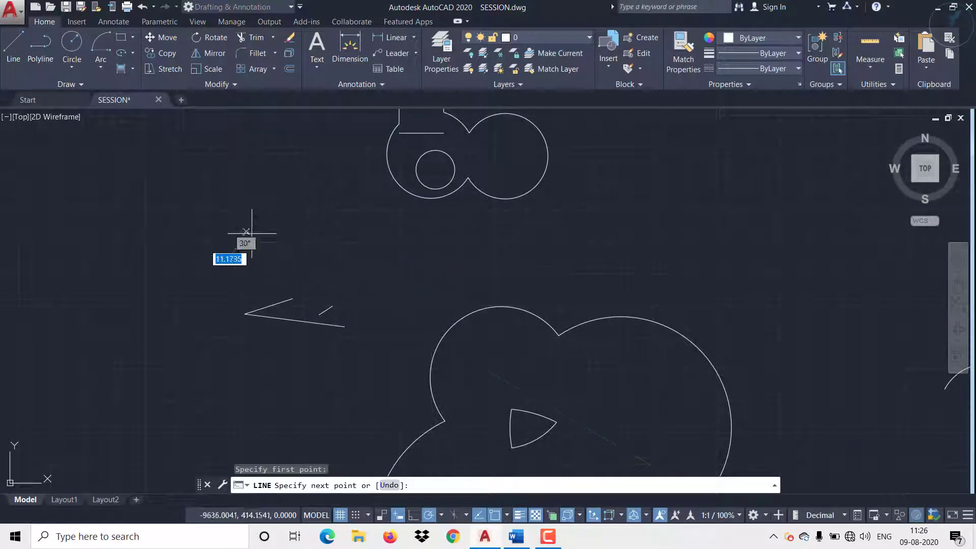
{"action": "left_click", "coordinate": [407, 337]}
{"action": "key", "text": "Return"}
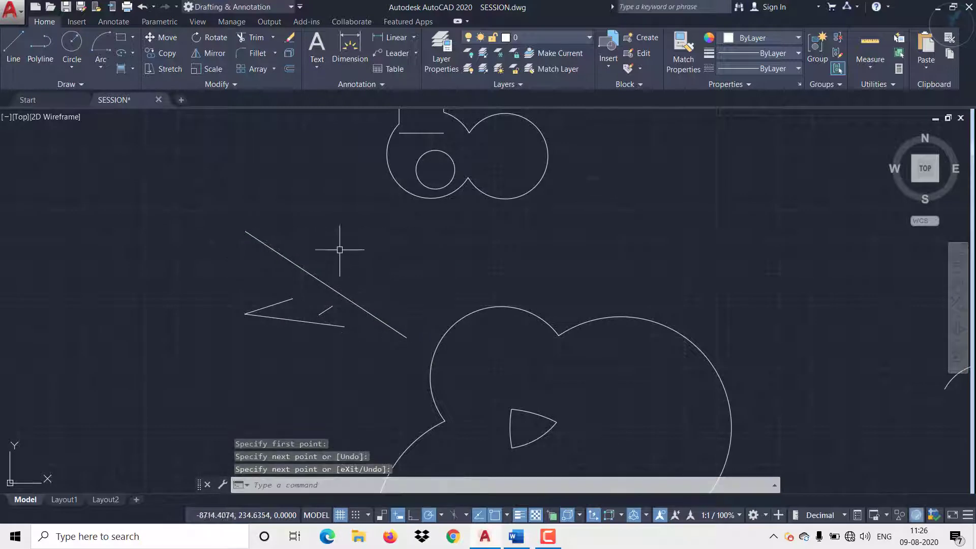
{"action": "key", "text": "Return"}
{"action": "left_click", "coordinate": [294, 198]}
{"action": "left_click", "coordinate": [428, 299]}
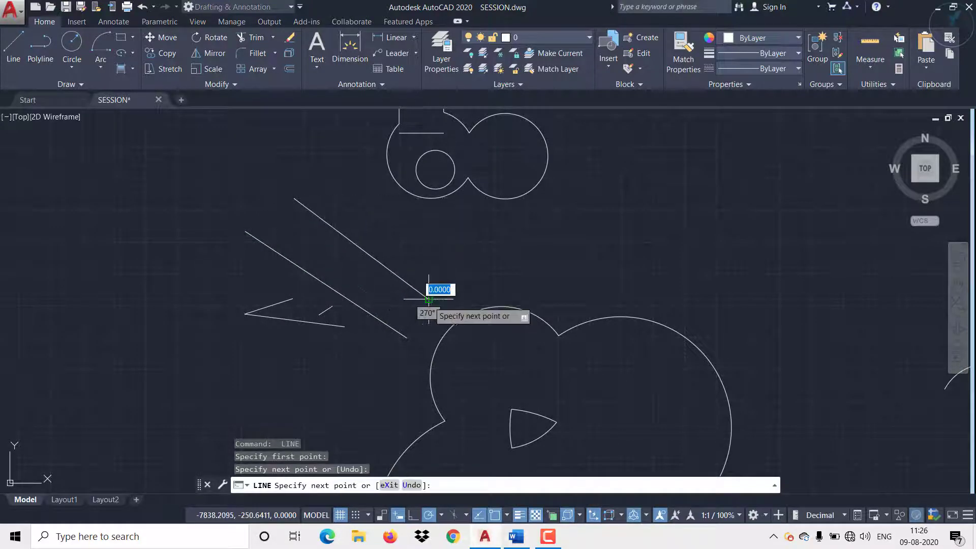
{"action": "key", "text": "Return"}
Step: Extend the V-shape's upper line to the first diagonal line and on to the second, using all objects as boundary edges
{"action": "scroll", "coordinate": [269, 324], "scroll_direction": "up", "scroll_amount": 2}
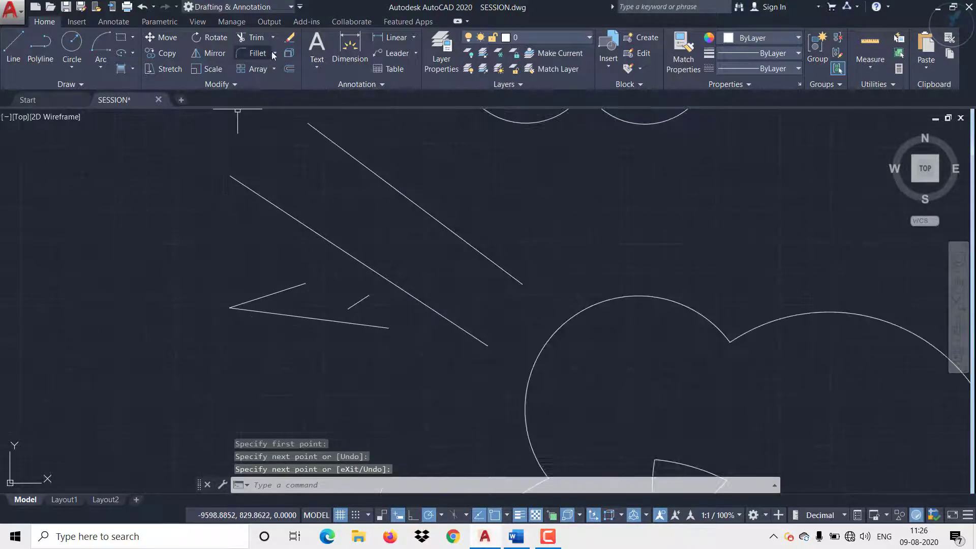
{"action": "left_click", "coordinate": [273, 37]}
{"action": "left_click", "coordinate": [261, 81]}
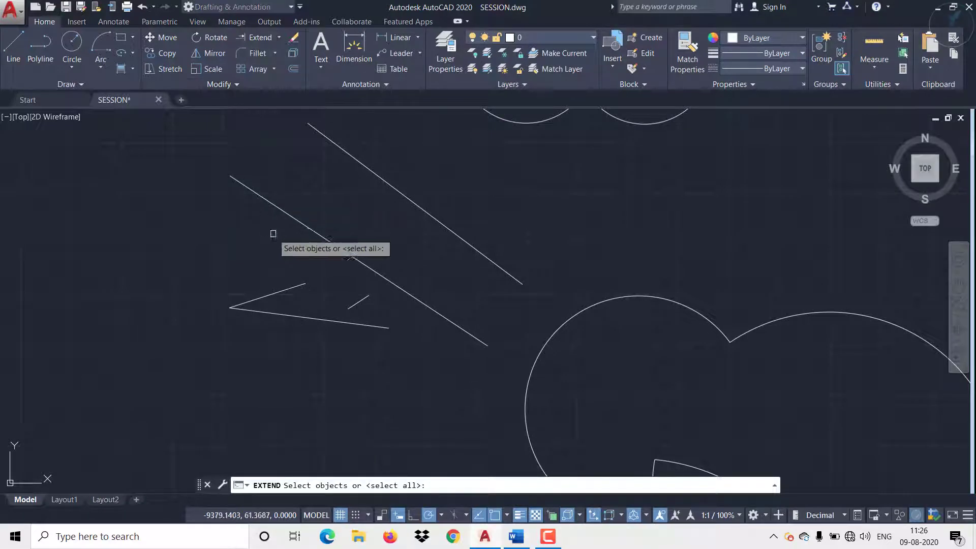
{"action": "scroll", "coordinate": [286, 274], "scroll_direction": "up", "scroll_amount": 2}
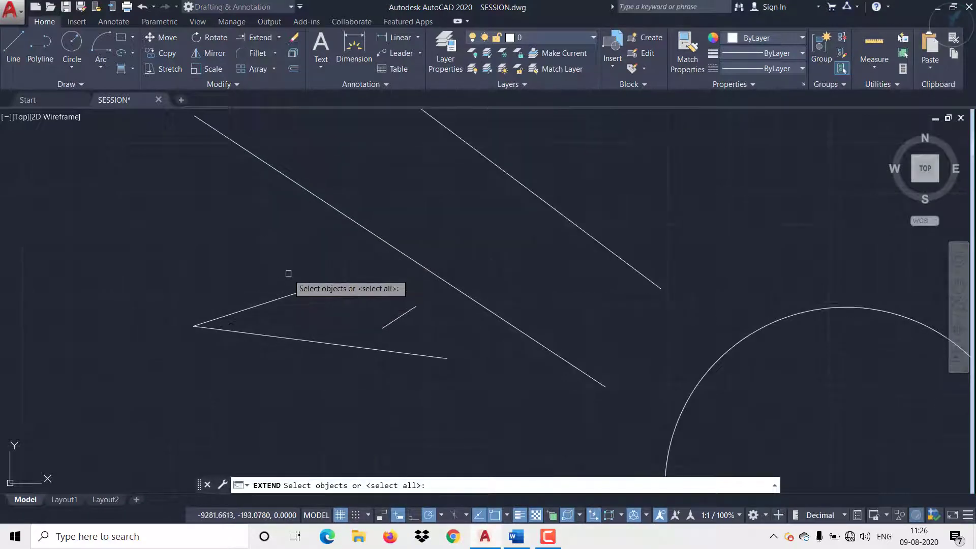
{"action": "key", "text": "Return"}
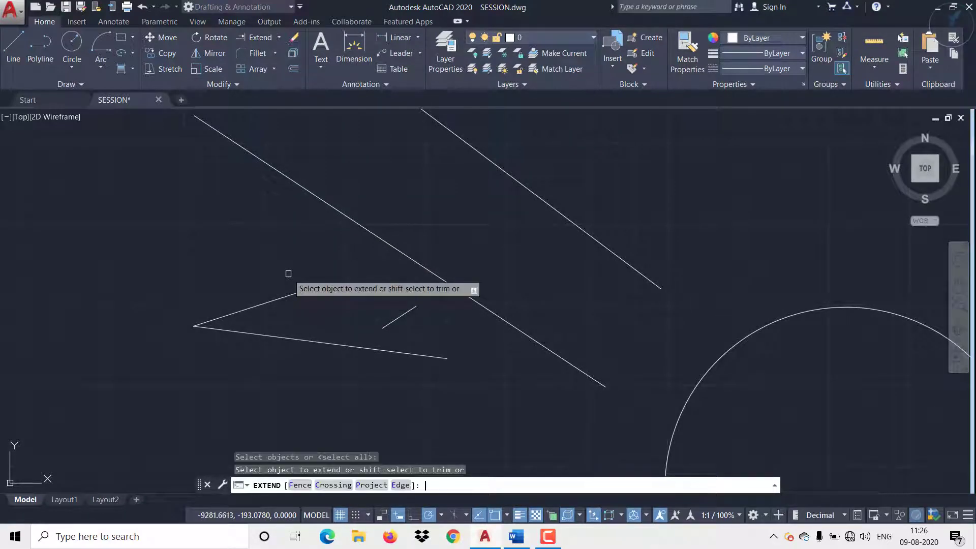
{"action": "left_click", "coordinate": [277, 297]}
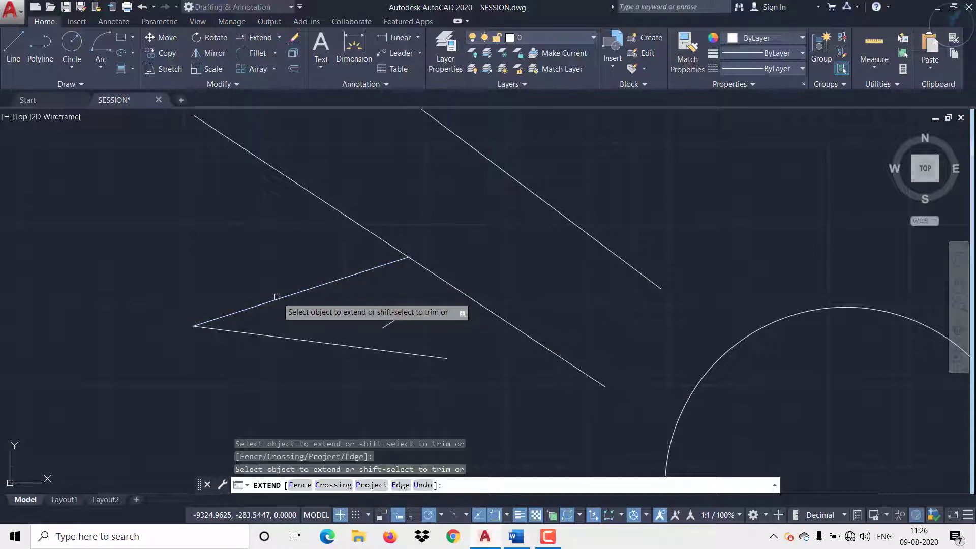
{"action": "left_click", "coordinate": [349, 276]}
Step: Extend the lower ends of both diagonal lines to the small circle's arc on the three-lobed outline
{"action": "scroll", "coordinate": [457, 223], "scroll_direction": "down", "scroll_amount": 2}
{"action": "scroll", "coordinate": [479, 234], "scroll_direction": "down", "scroll_amount": 2}
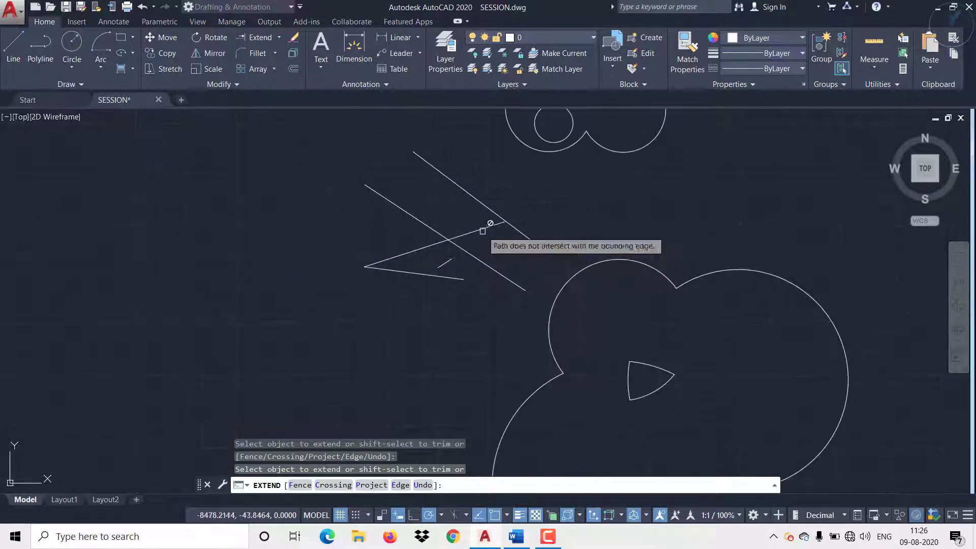
{"action": "middle_click_drag", "start_coordinate": [488, 220], "coordinate": [438, 277]}
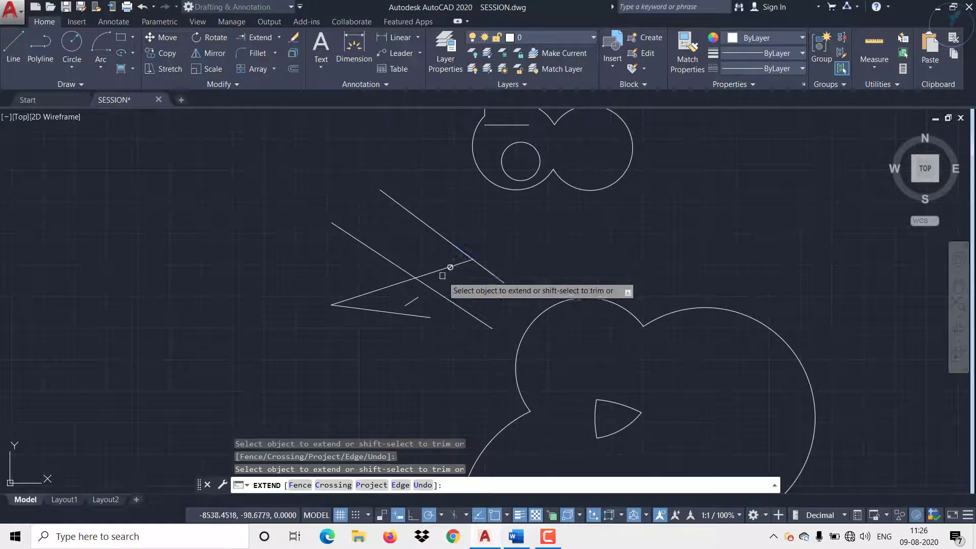
{"action": "left_click", "coordinate": [503, 281]}
{"action": "left_click", "coordinate": [472, 316]}
Step: Extend the lower diagonal line inward to the curved triangle and on across it to the triangle's far arc
{"action": "middle_click_drag", "start_coordinate": [550, 338], "coordinate": [473, 248]}
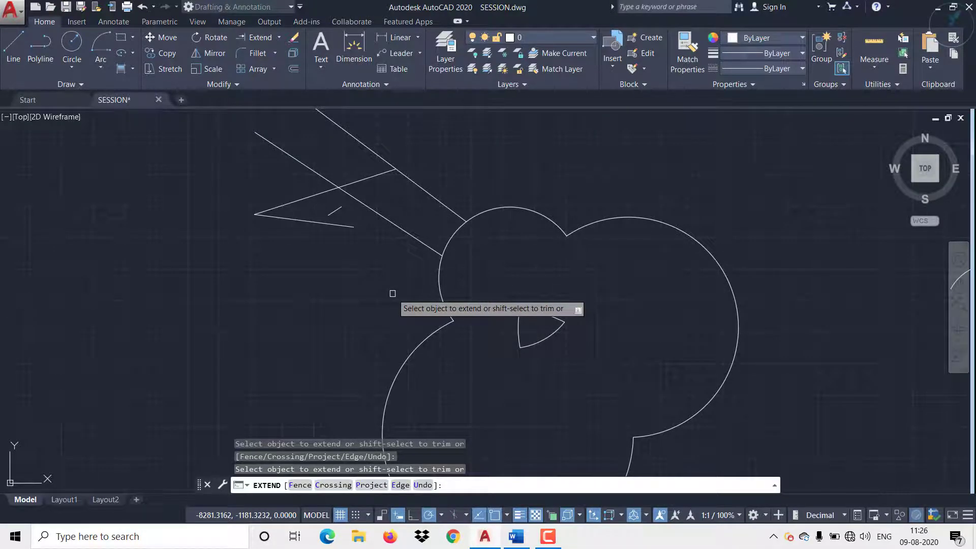
{"action": "left_click", "coordinate": [432, 247]}
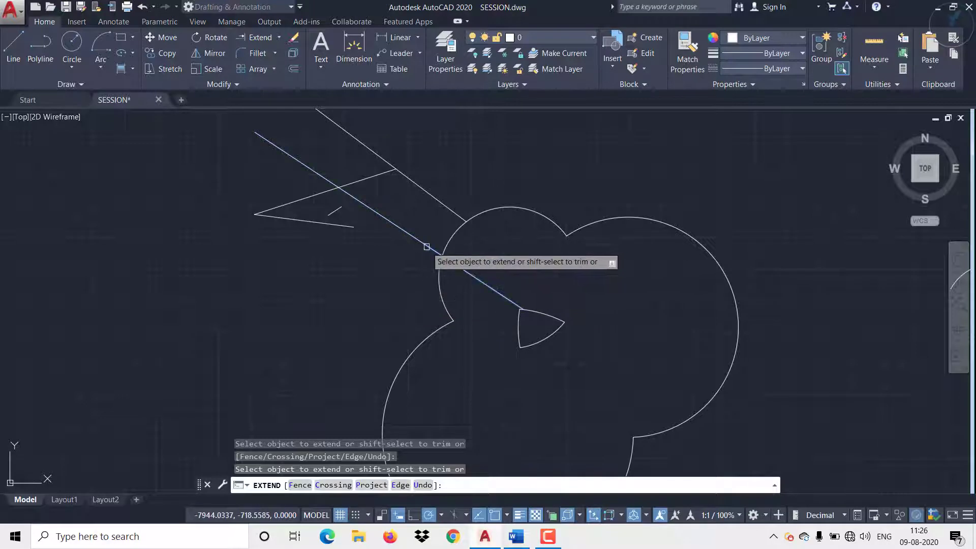
{"action": "left_click", "coordinate": [481, 285]}
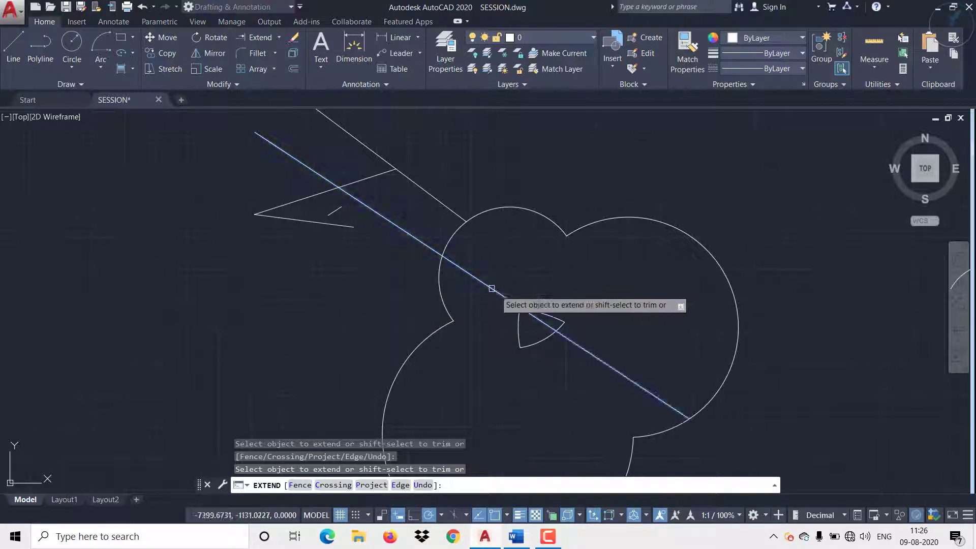
Step: Within Extend, trim off the line segment inside the curved triangle and extend the line back across the triangle
{"action": "scroll", "coordinate": [539, 343], "scroll_direction": "up", "scroll_amount": 4}
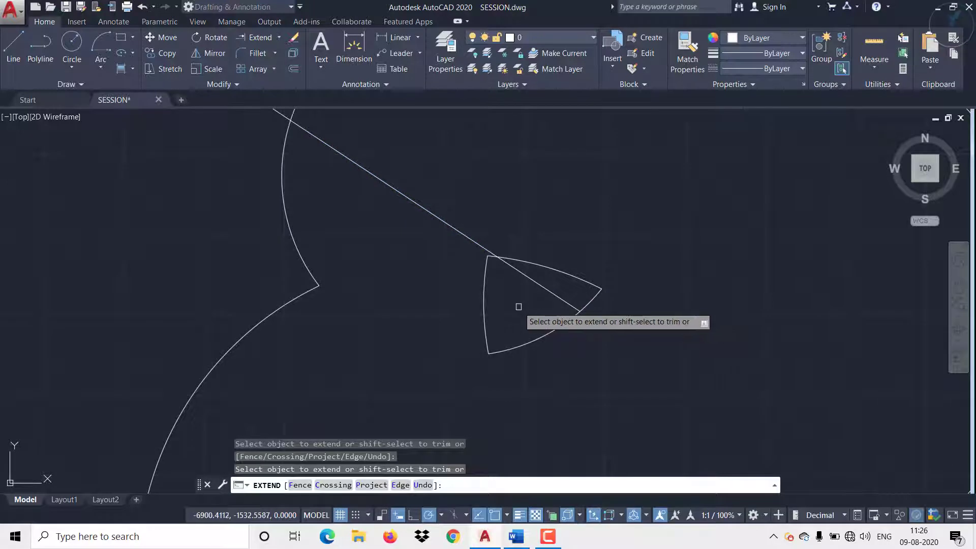
{"action": "left_click", "coordinate": [540, 285], "text": "shift"}
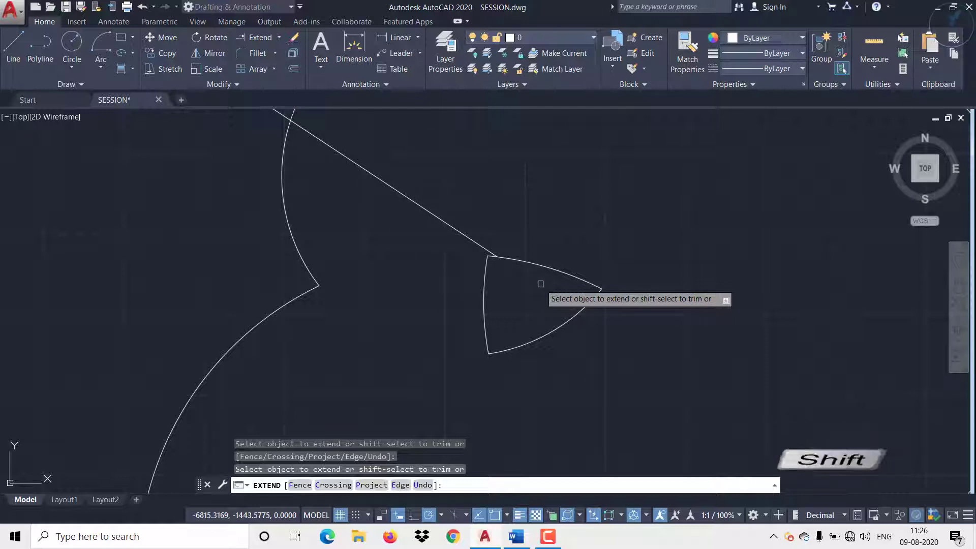
{"action": "left_click", "coordinate": [467, 233]}
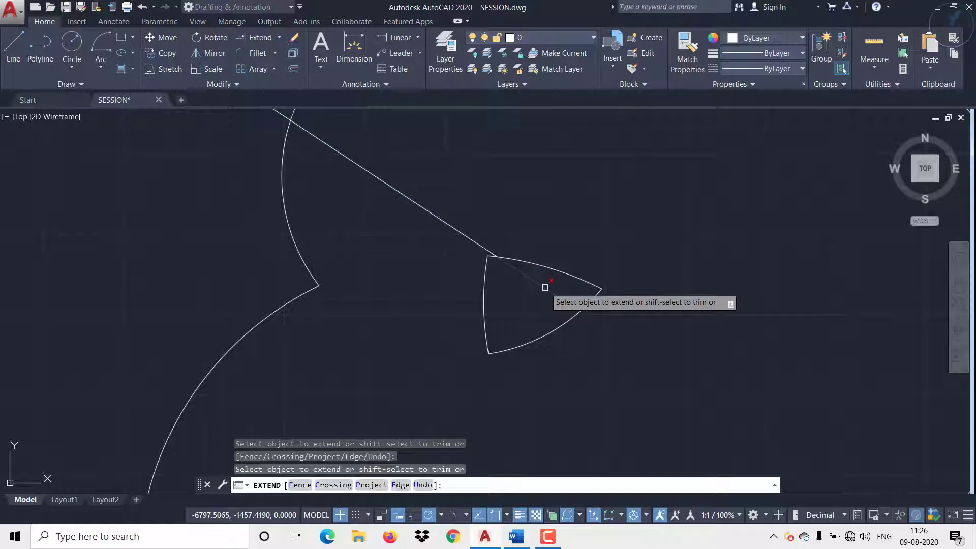
Step: With Trim and all objects as cutting edges, trim the lower diagonal line inside the outline and extend the upper diagonal to the right lobe's far arc
{"action": "key", "text": "Escape"}
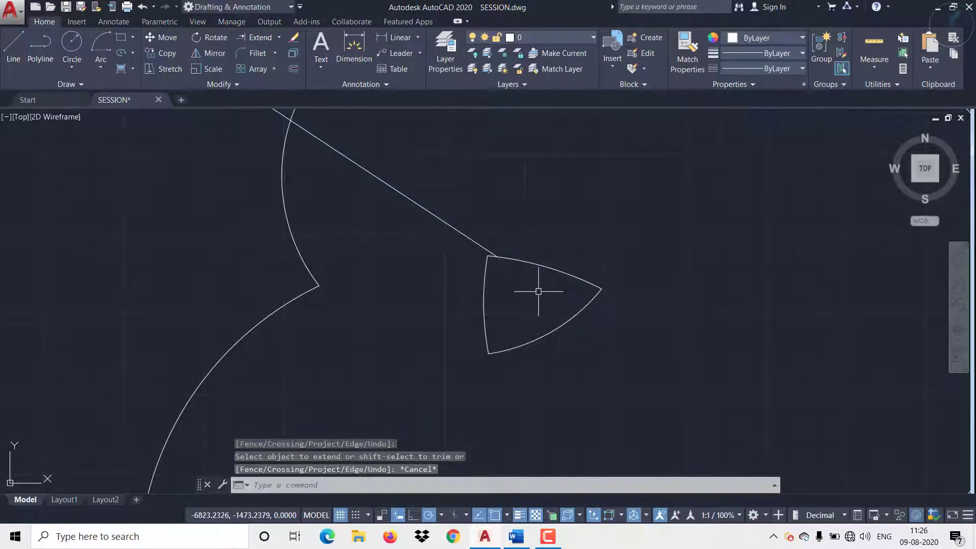
{"action": "type", "text": "TR"}
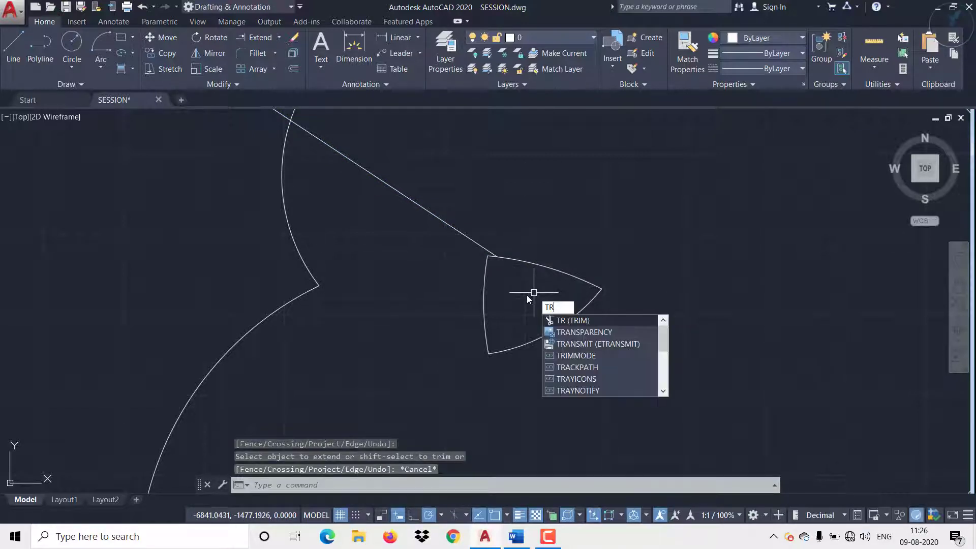
{"action": "key", "text": "Return"}
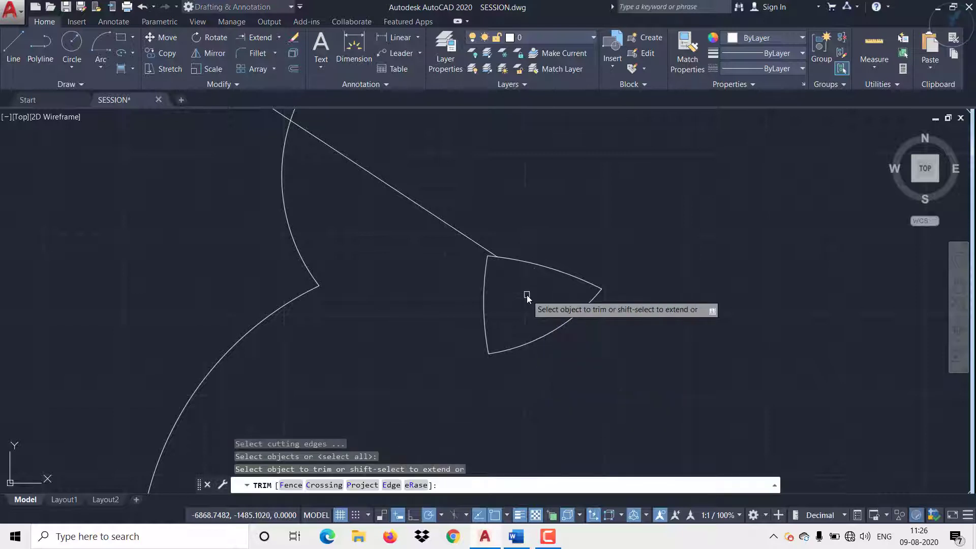
{"action": "scroll", "coordinate": [527, 297], "scroll_direction": "down", "scroll_amount": 2}
{"action": "left_click", "coordinate": [461, 245]}
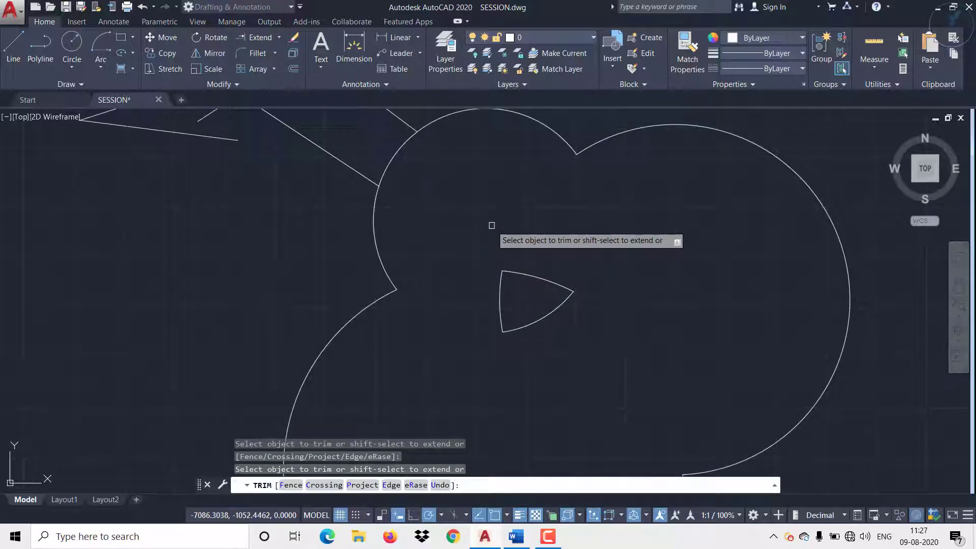
{"action": "left_click", "coordinate": [408, 125], "text": "shift"}
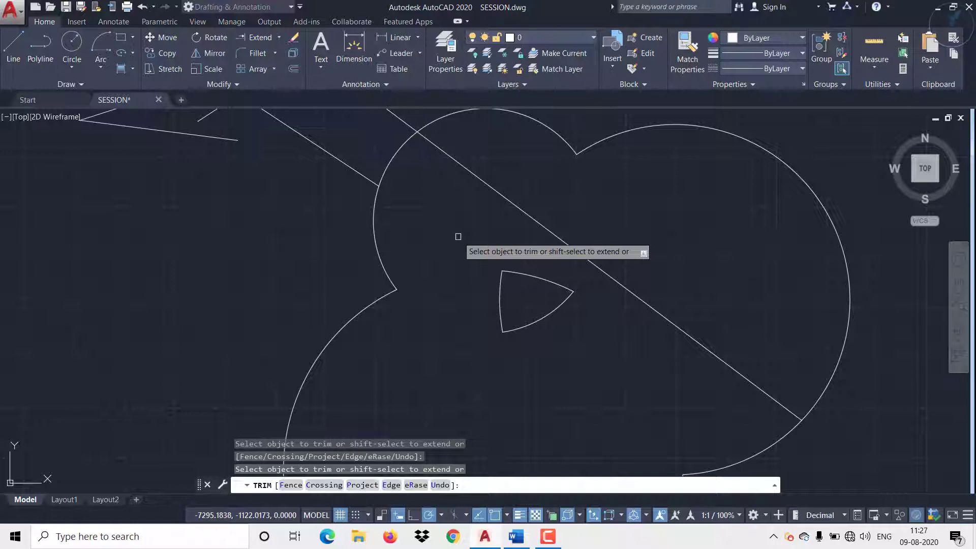
Step: Extend the lower diagonal line back to the curved triangle and the small circle's arc around to the upper diagonal, using all objects as boundary edges
{"action": "key", "text": "Escape"}
{"action": "type", "text": "E"}
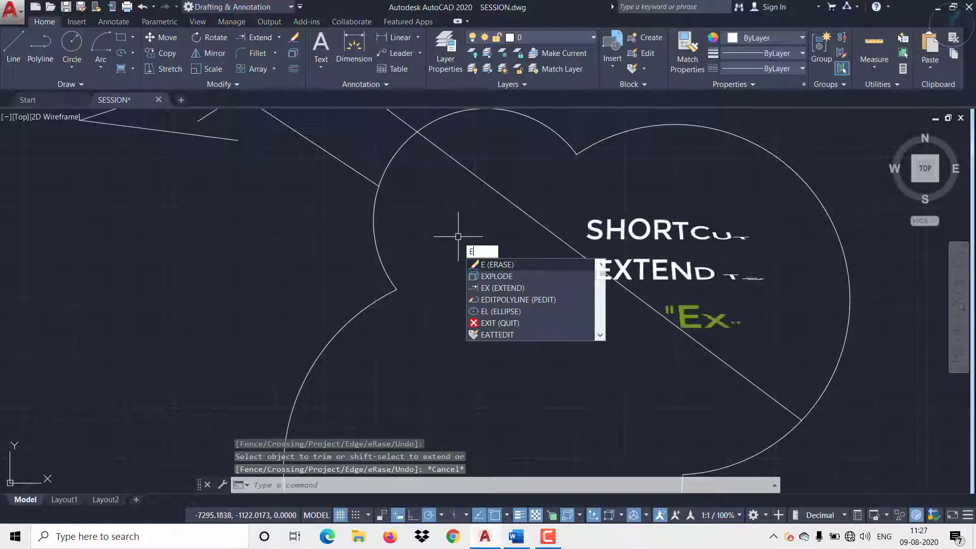
{"action": "type", "text": "X"}
{"action": "key", "text": "Return"}
{"action": "key", "text": "Return"}
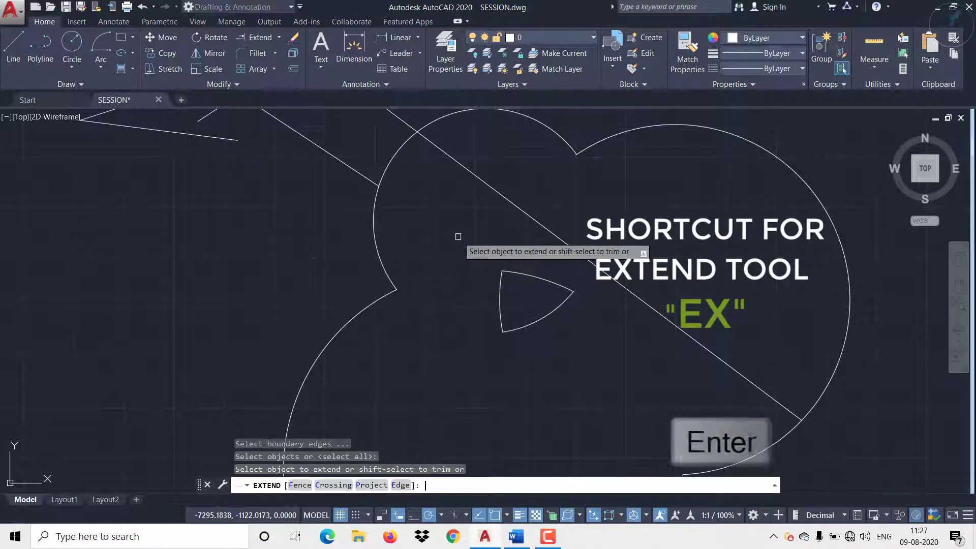
{"action": "left_click", "coordinate": [357, 172]}
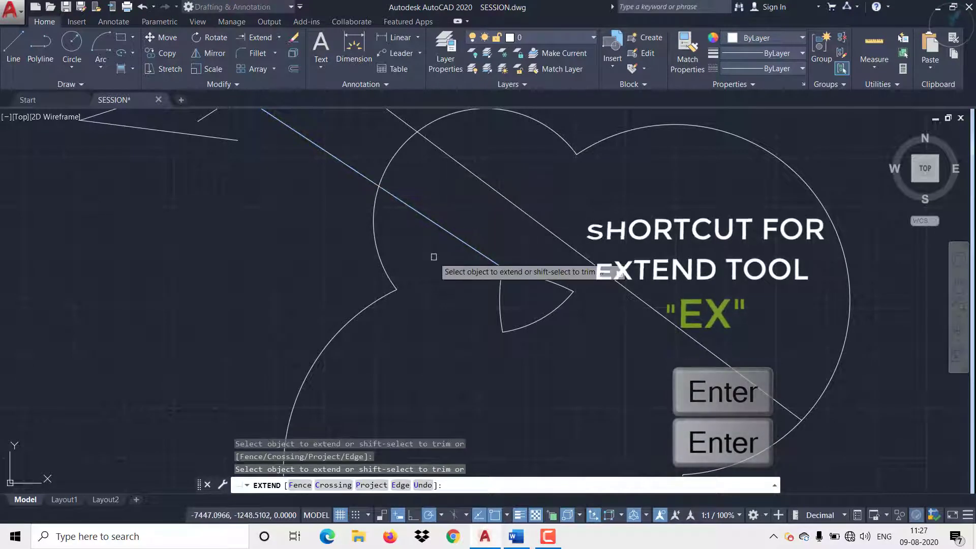
{"action": "left_click", "coordinate": [387, 274]}
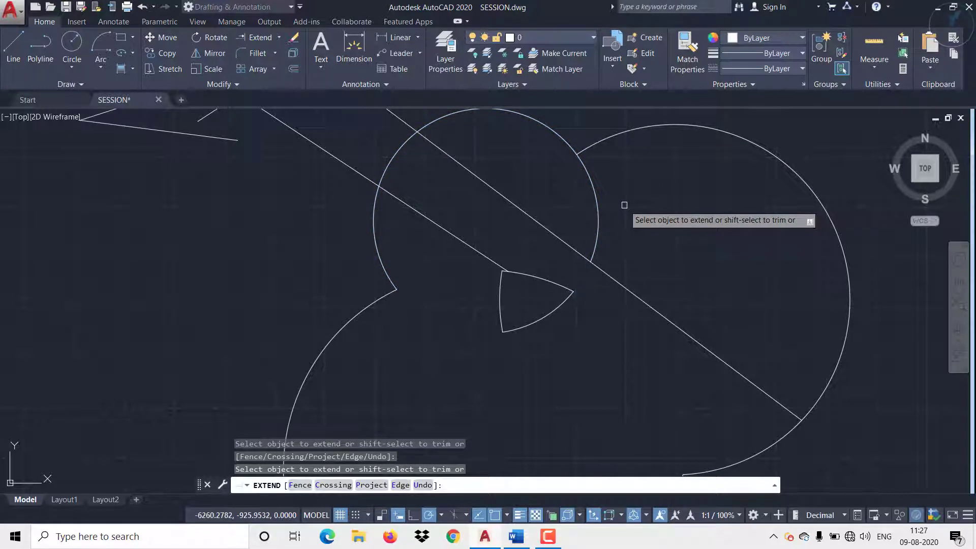
{"action": "key", "text": "Escape"}
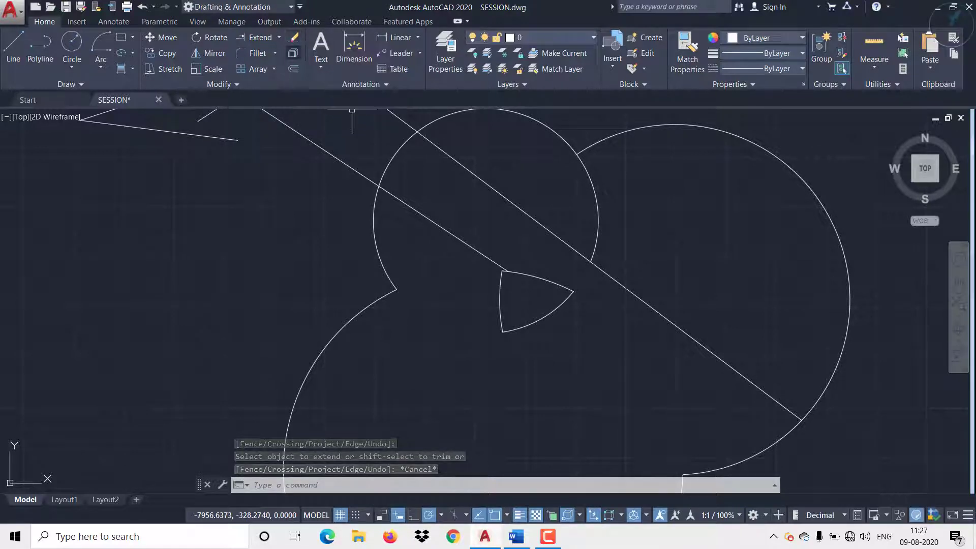
Step: Erase both diagonal lines, the small circle's arc, the right lobe's arc and the curved triangle with one crossing selection
{"action": "scroll", "coordinate": [335, 244], "scroll_direction": "down", "scroll_amount": 4}
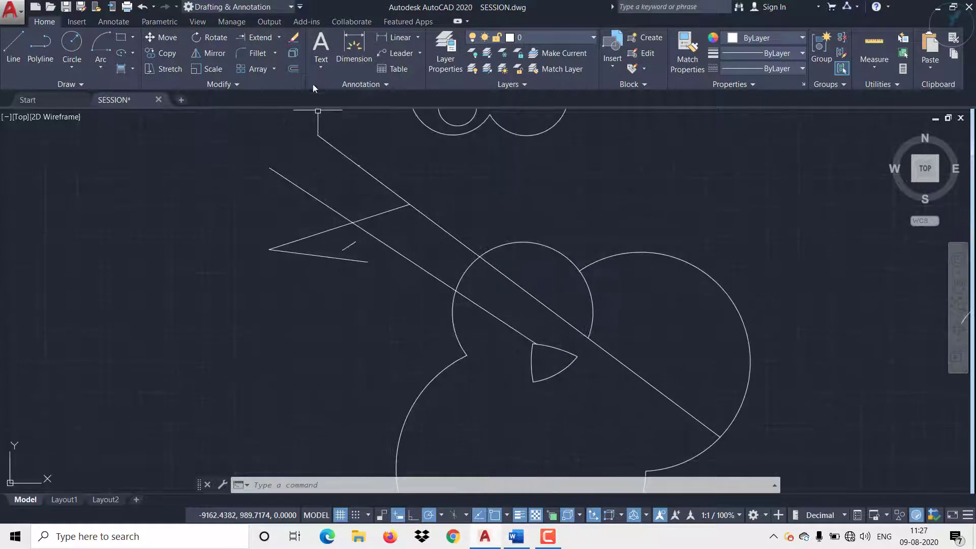
{"action": "left_click", "coordinate": [295, 41]}
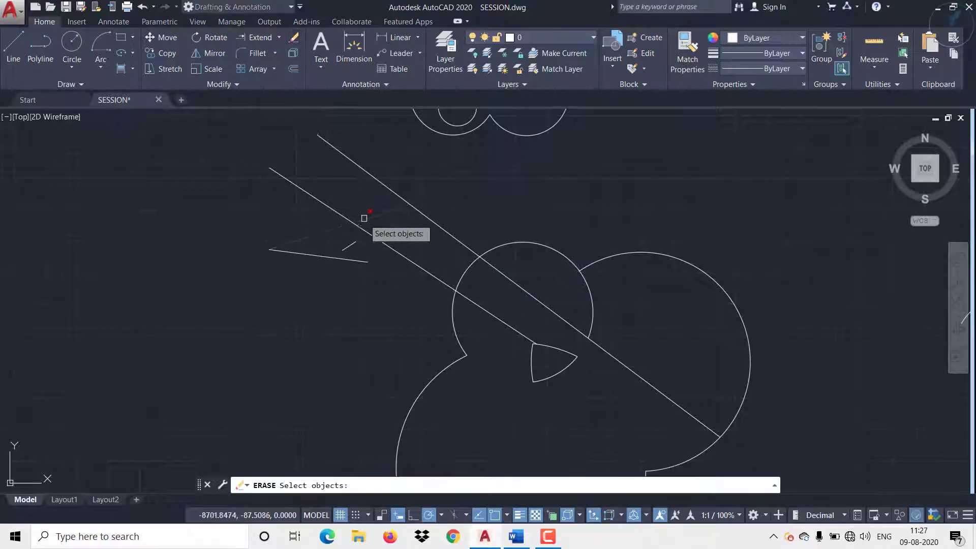
{"action": "middle_click_drag", "start_coordinate": [497, 323], "coordinate": [442, 246]}
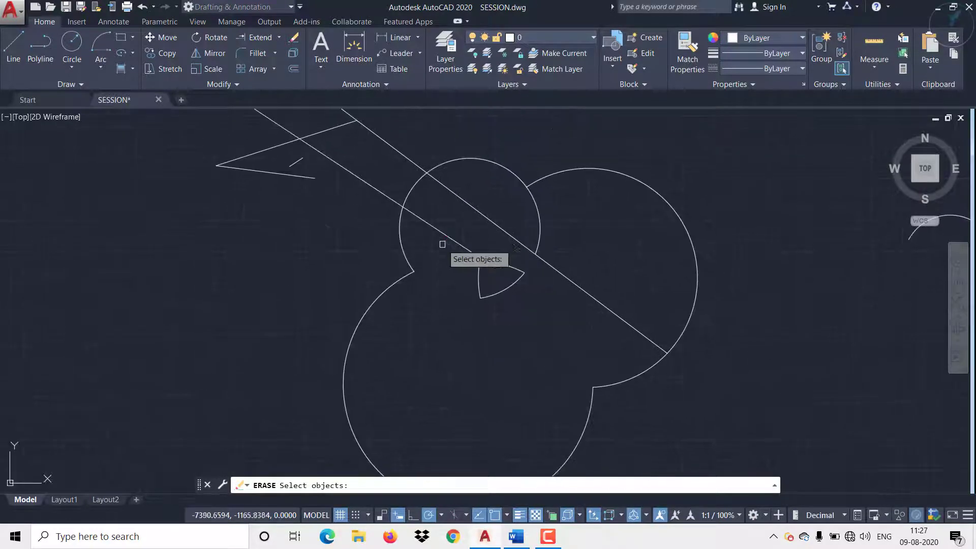
{"action": "left_click", "coordinate": [710, 380]}
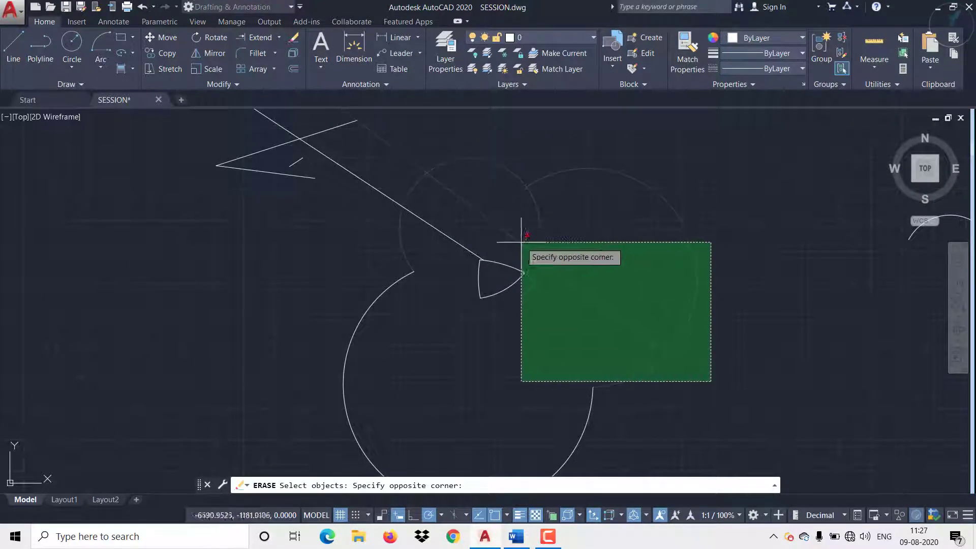
{"action": "left_click", "coordinate": [466, 210]}
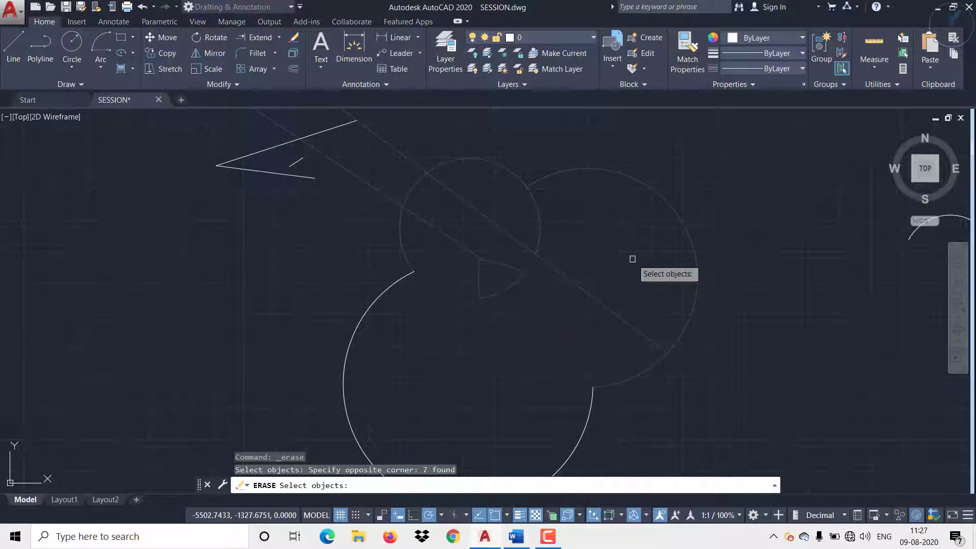
{"action": "key", "text": "Return"}
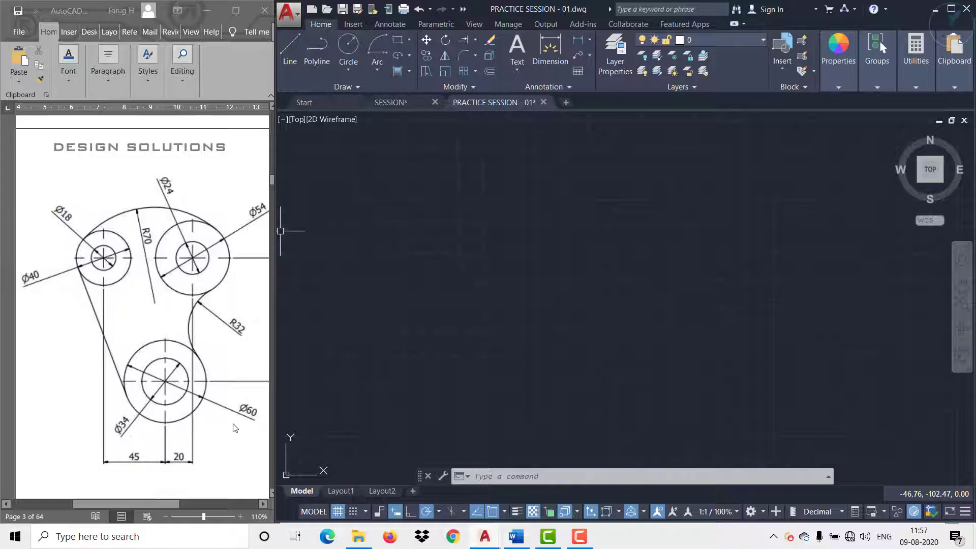
Step: Draw a 34 mm diameter circle in the empty practice drawing for the lower boss's inner circle
{"action": "left_click", "coordinate": [339, 74]}
{"action": "left_click", "coordinate": [369, 119]}
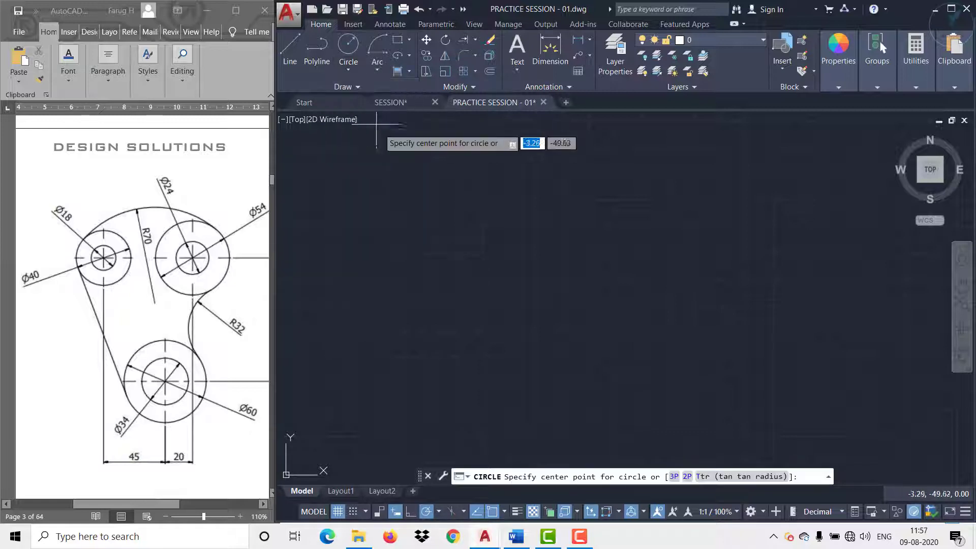
{"action": "left_click", "coordinate": [498, 338]}
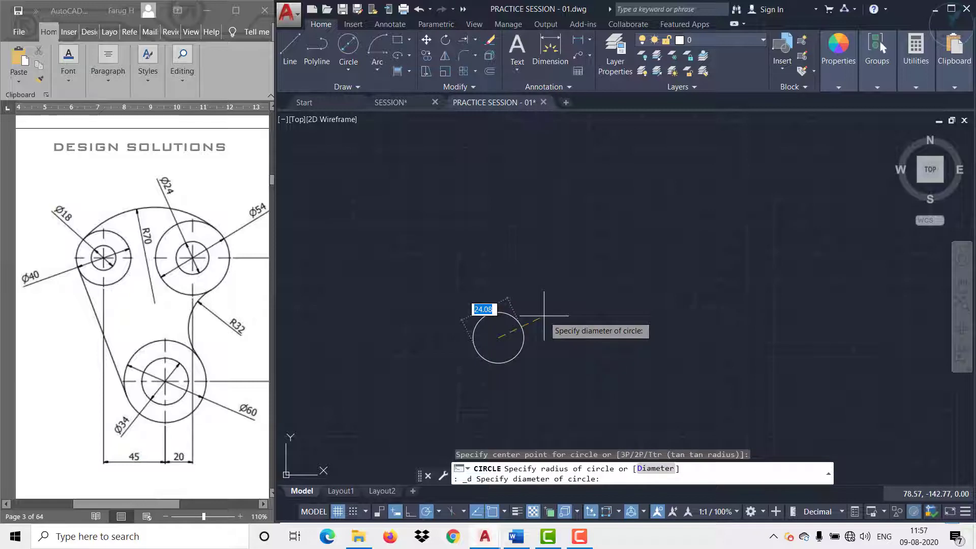
{"action": "type", "text": "34"}
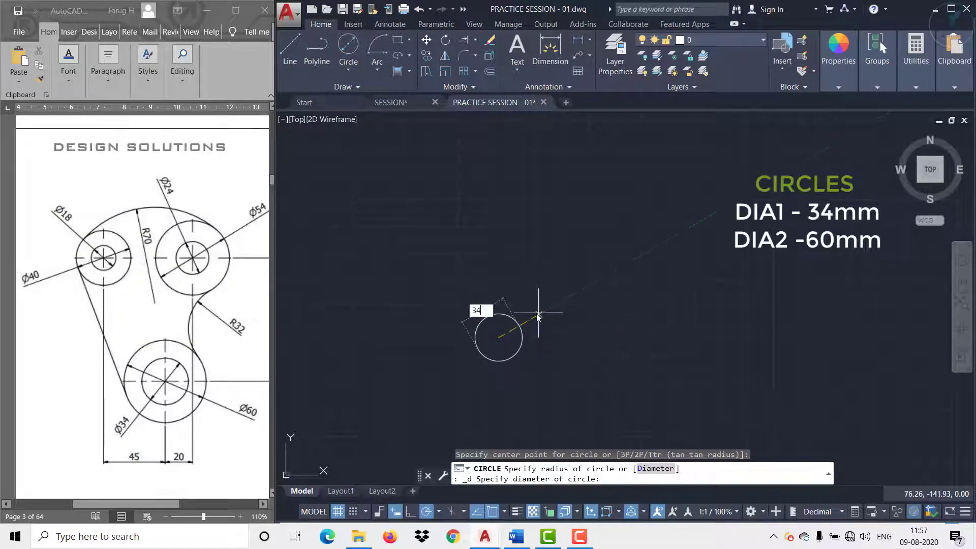
{"action": "key", "text": "Return"}
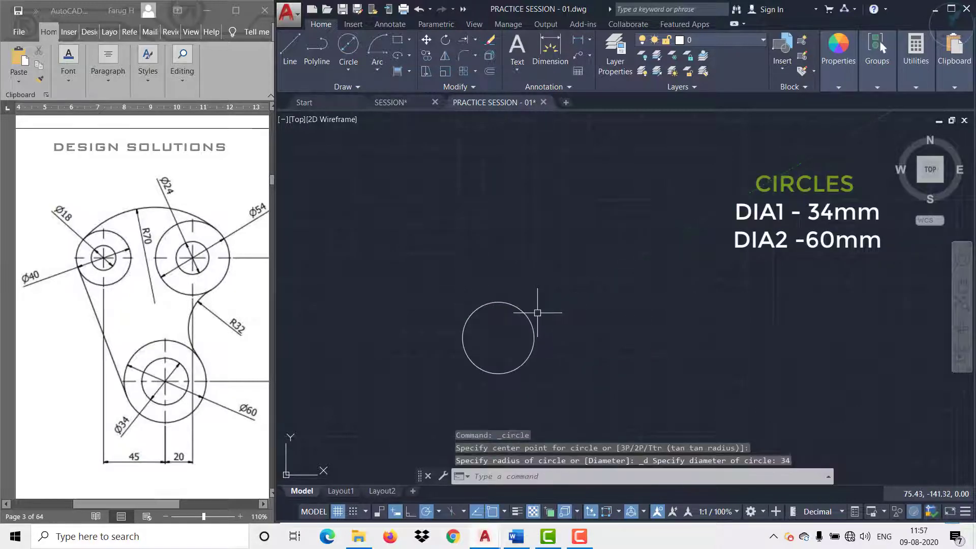
Step: Draw a 60 mm diameter circle concentric with the 34 mm circle
{"action": "left_click", "coordinate": [348, 45]}
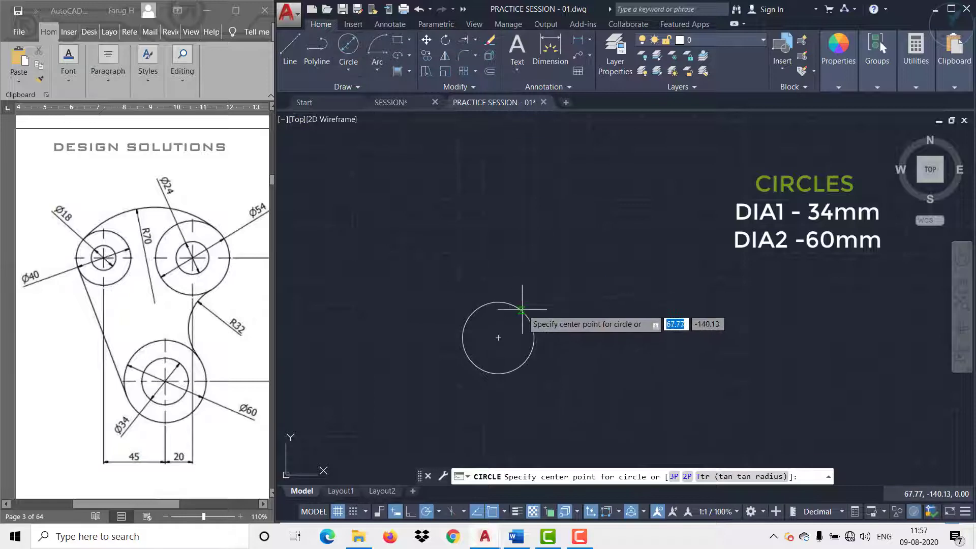
{"action": "left_click", "coordinate": [499, 337]}
{"action": "type", "text": "d"}
{"action": "key", "text": "Return"}
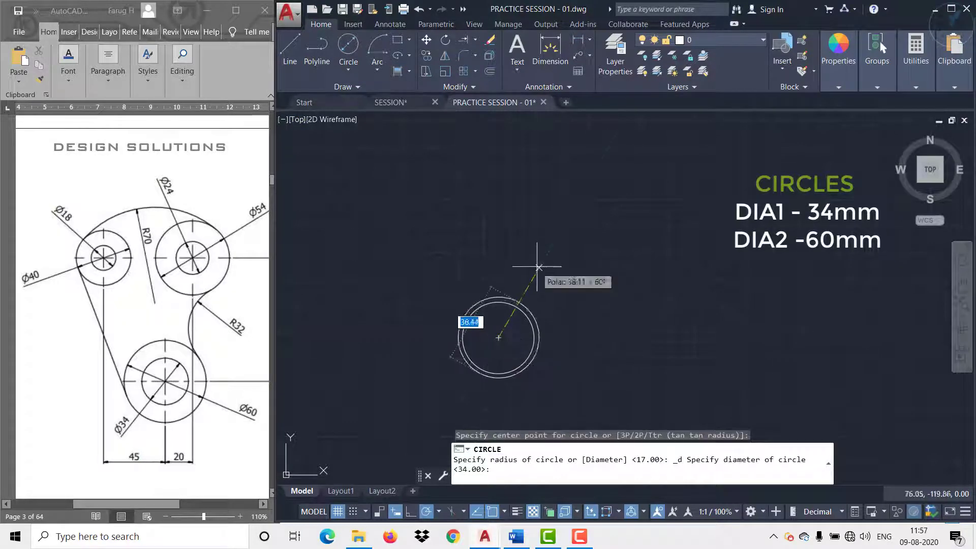
{"action": "type", "text": "60"}
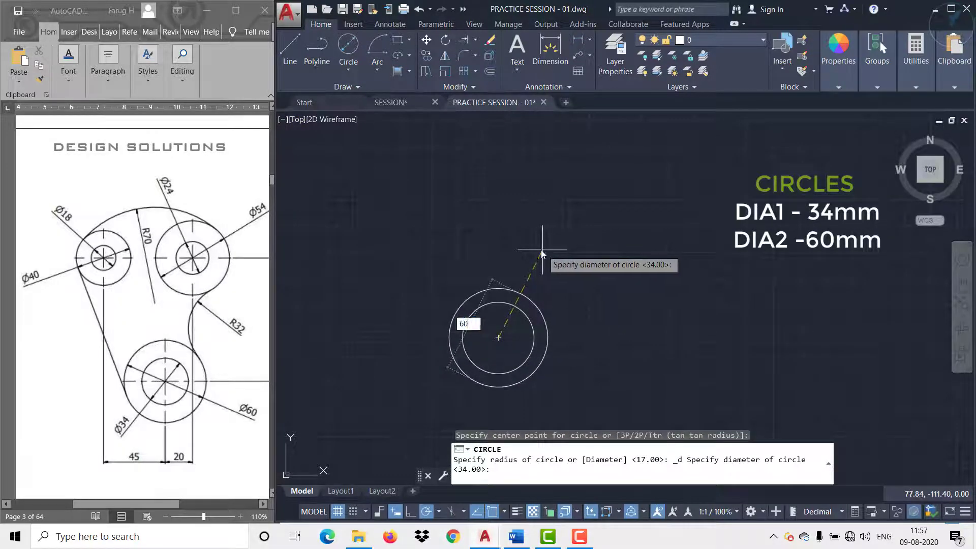
{"action": "key", "text": "Return"}
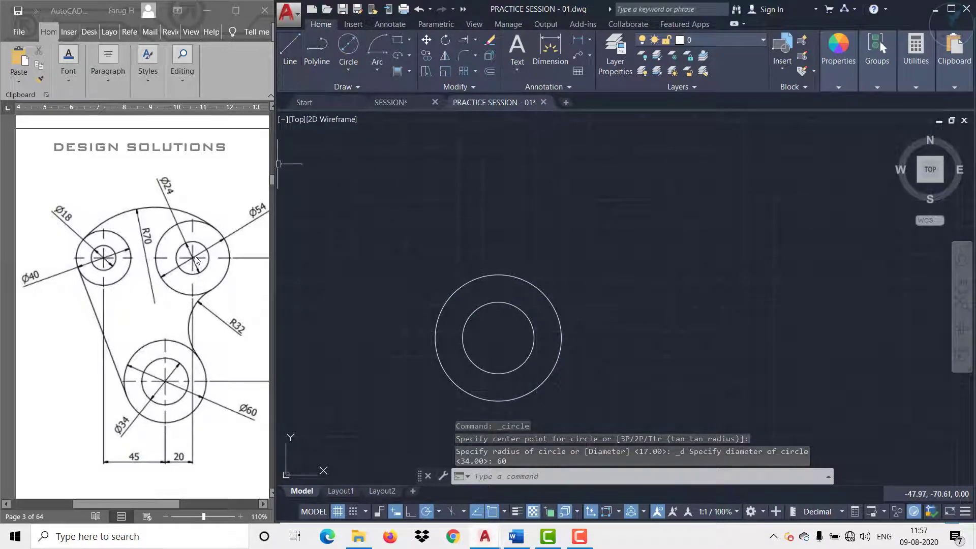
Step: Draw connected construction lines from the circles' centre, 20 mm horizontally to the right and 90 mm vertically upward
{"action": "left_click", "coordinate": [290, 66]}
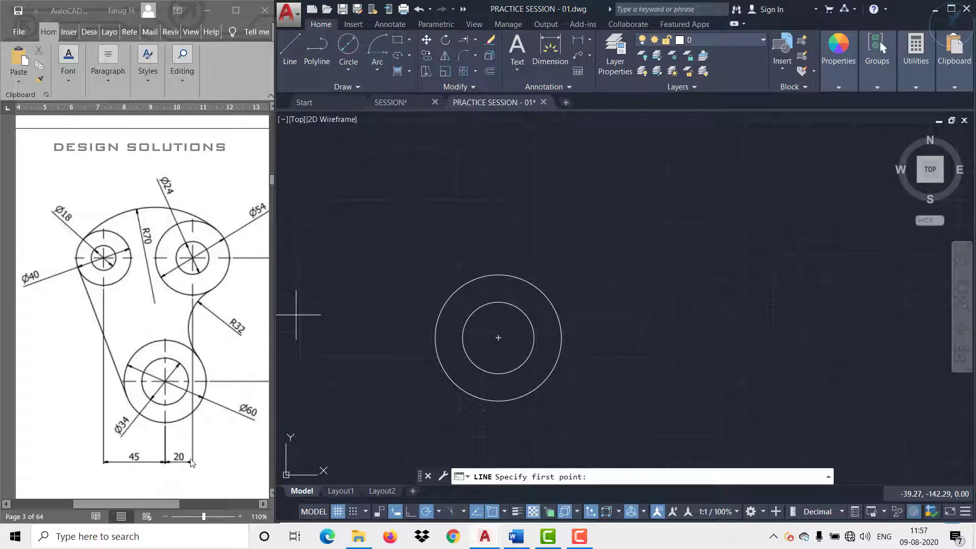
{"action": "left_click_drag", "start_coordinate": [168, 504], "coordinate": [189, 506]}
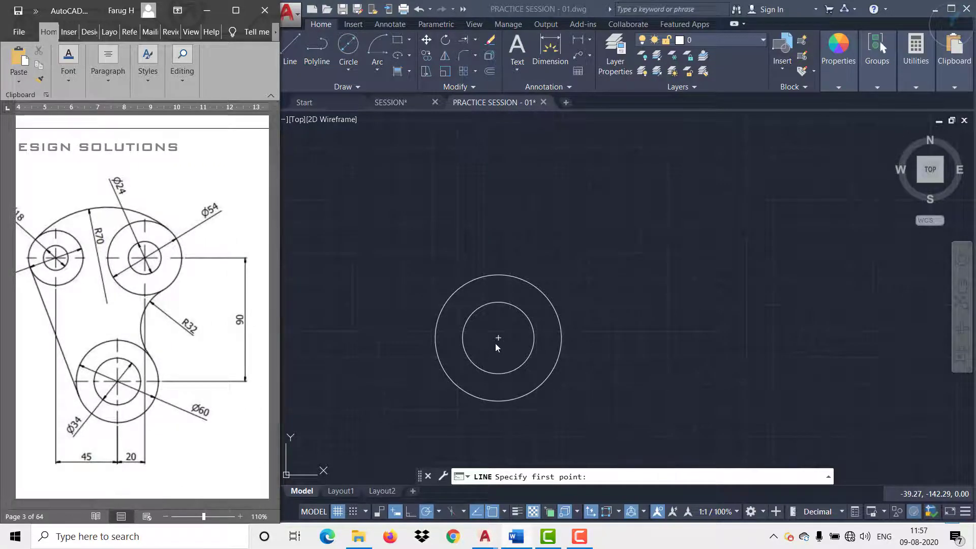
{"action": "left_click", "coordinate": [295, 53]}
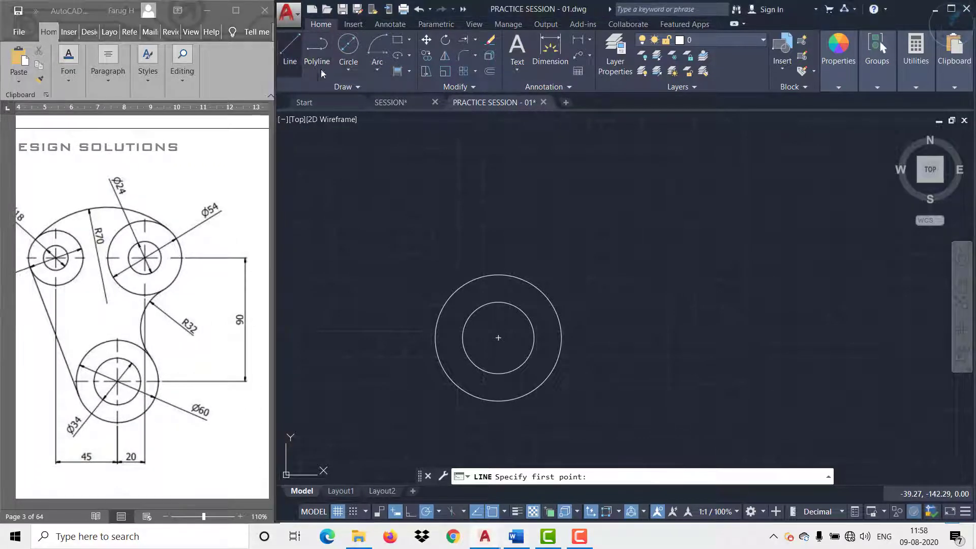
{"action": "left_click", "coordinate": [499, 338]}
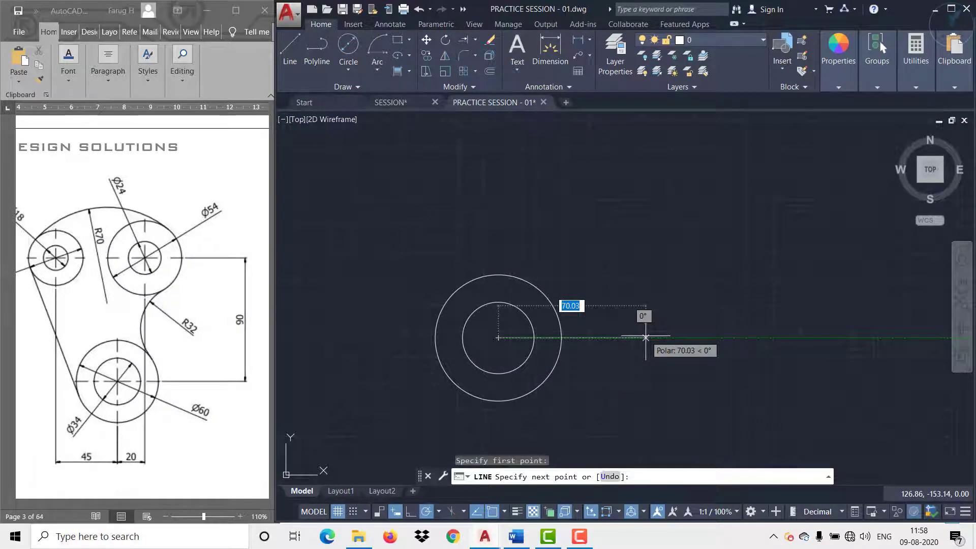
{"action": "type", "text": "20"}
{"action": "key", "text": "Return"}
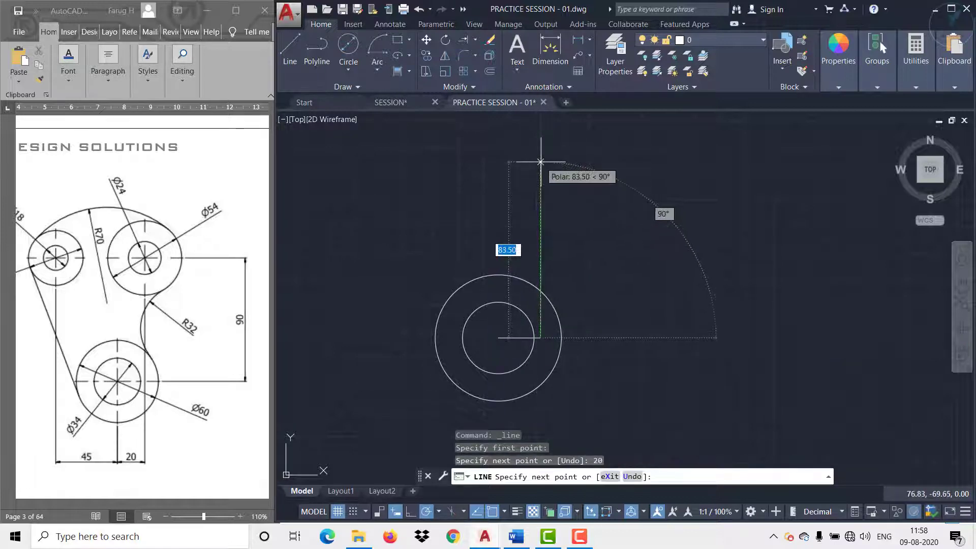
{"action": "type", "text": "9"}
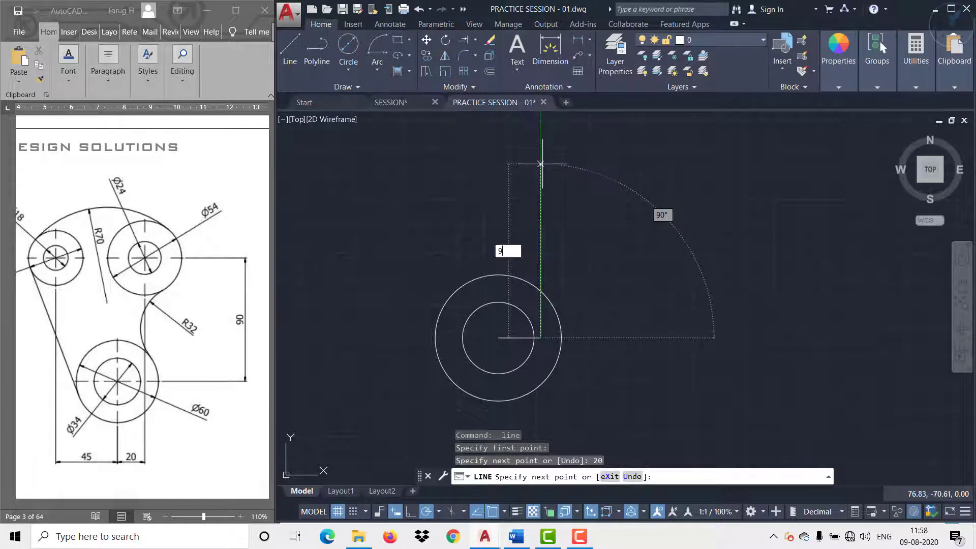
{"action": "type", "text": "0"}
{"action": "key", "text": "Return"}
{"action": "key", "text": "Return"}
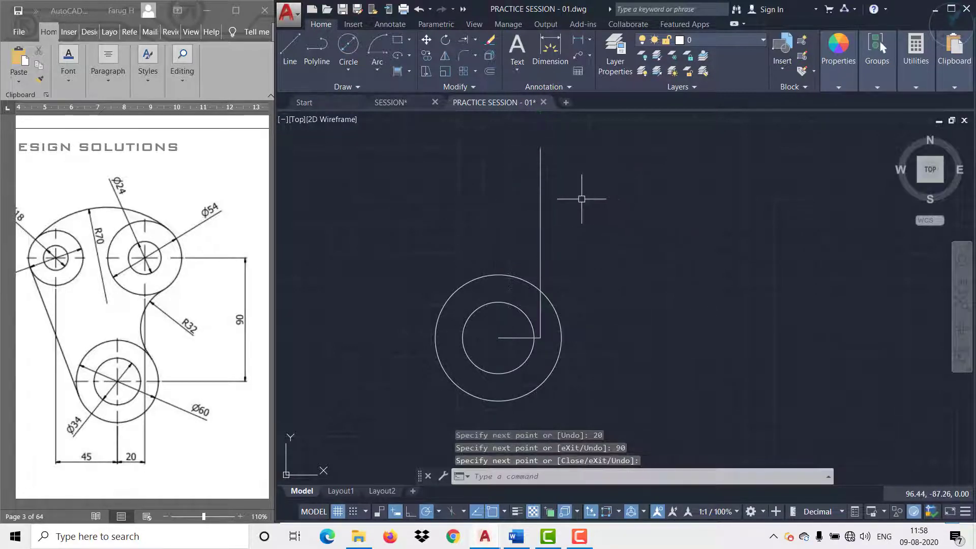
Step: Draw a 24 mm diameter circle centred on the upper end of the 90 mm vertical construction line
{"action": "middle_click_drag", "start_coordinate": [582, 196], "coordinate": [586, 258]}
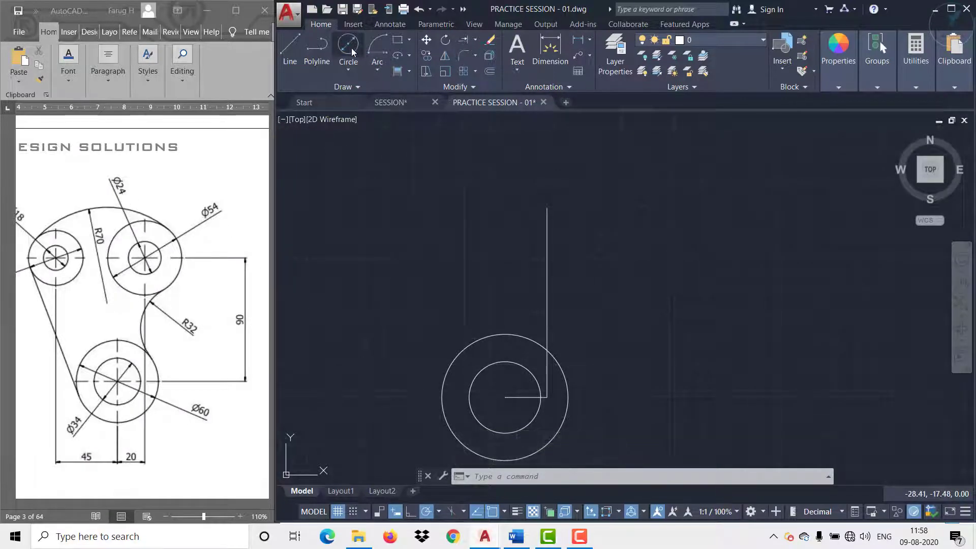
{"action": "left_click", "coordinate": [349, 67]}
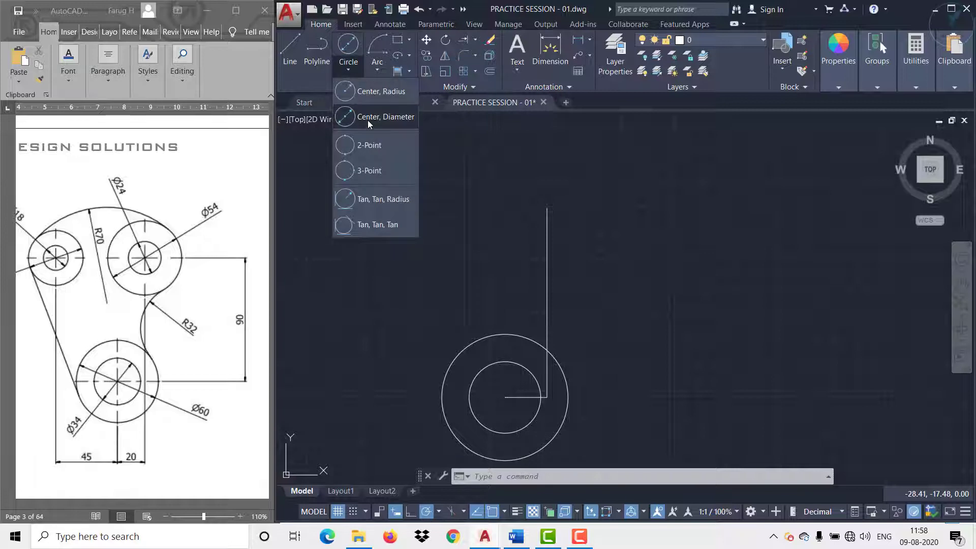
{"action": "left_click", "coordinate": [367, 120]}
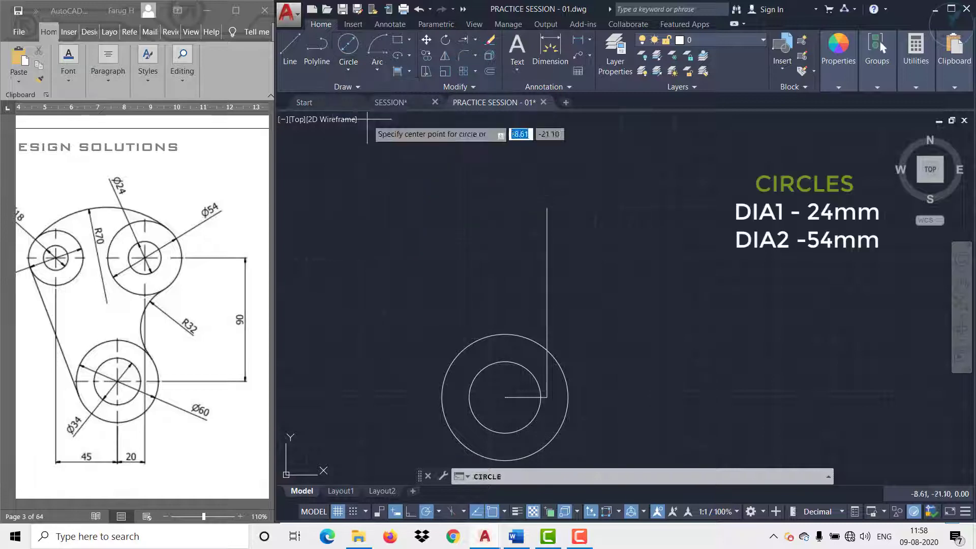
{"action": "left_click", "coordinate": [547, 207]}
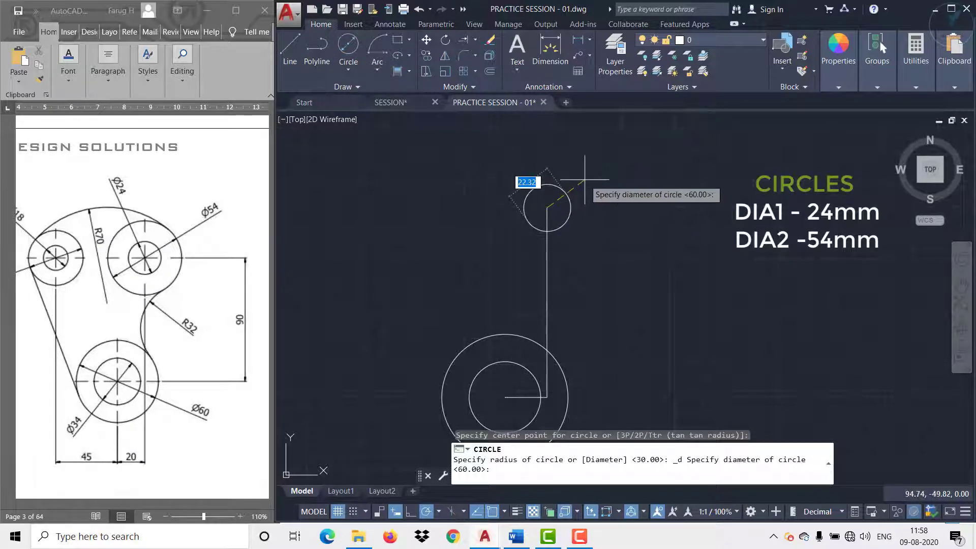
{"action": "type", "text": "24"}
{"action": "key", "text": "Return"}
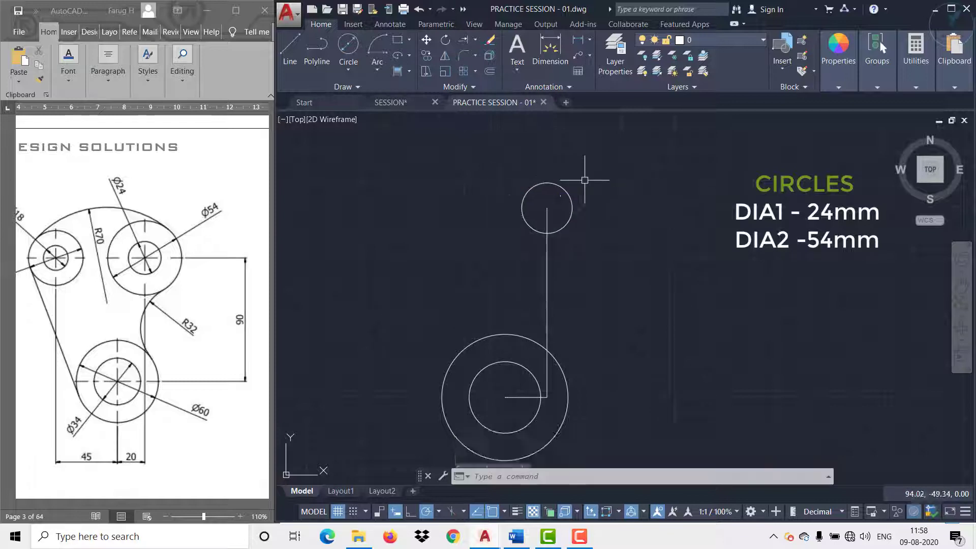
Step: Draw a 54 mm diameter circle concentric with the 24 mm circle
{"action": "left_click", "coordinate": [349, 45]}
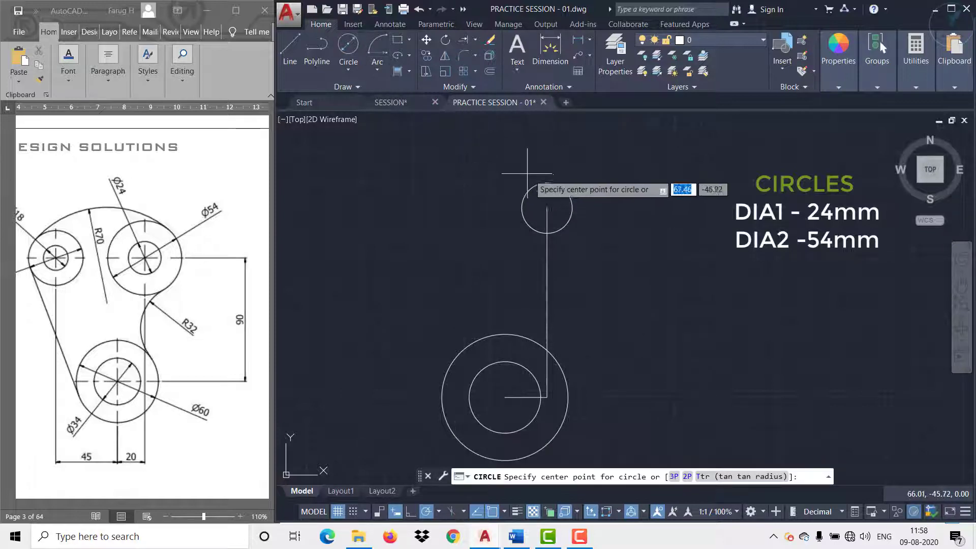
{"action": "left_click", "coordinate": [547, 207]}
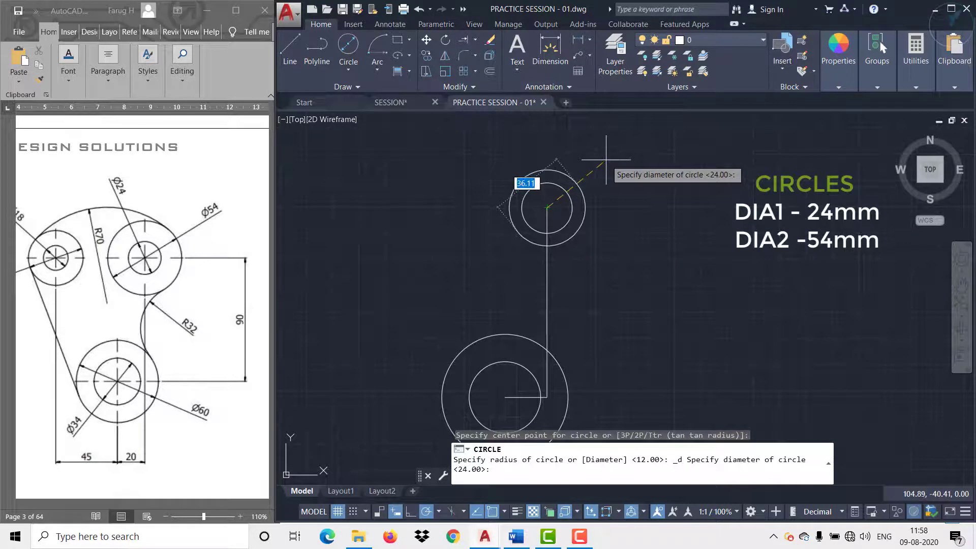
{"action": "type", "text": "54"}
{"action": "key", "text": "Return"}
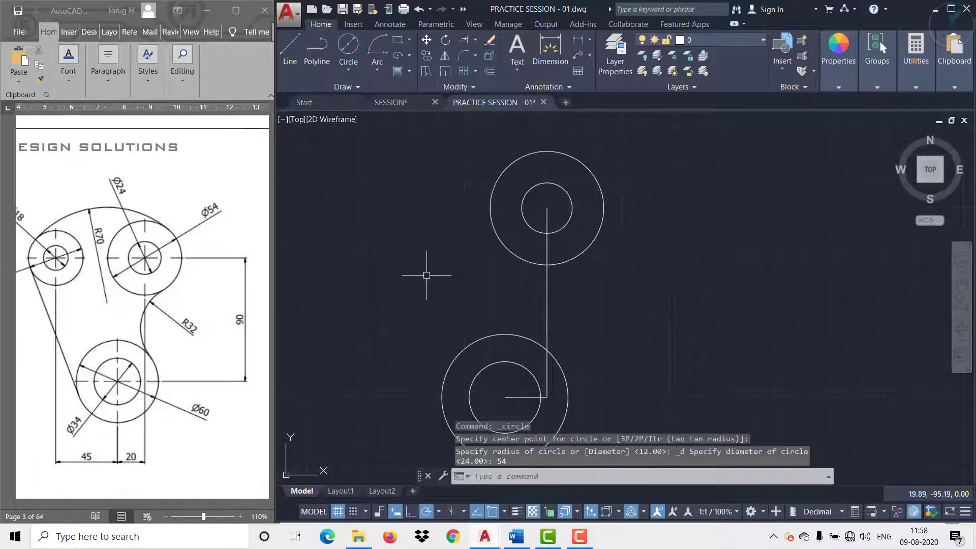
Step: Draw a 65 mm horizontal construction line to the left from the centre of the 54 mm circle
{"action": "middle_click_drag", "start_coordinate": [398, 274], "coordinate": [498, 245]}
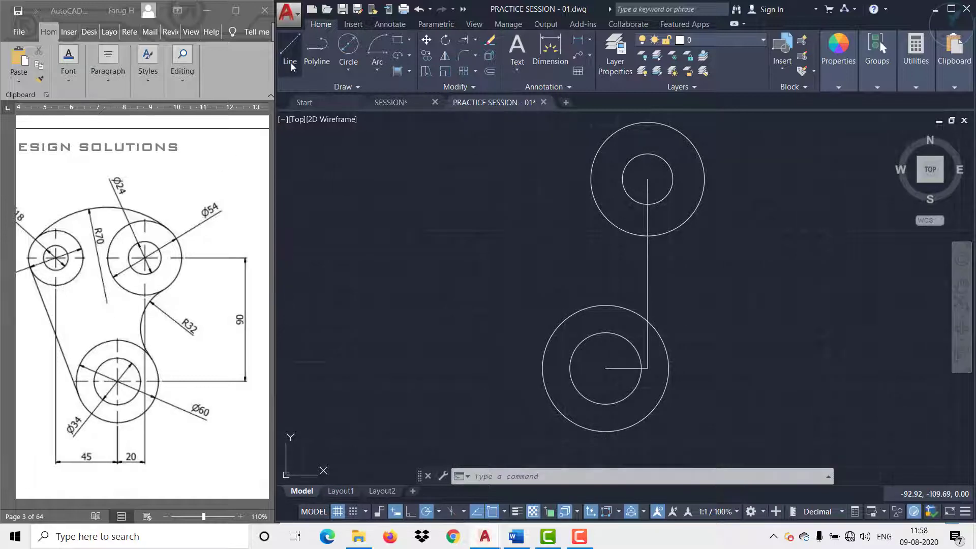
{"action": "left_click", "coordinate": [290, 48]}
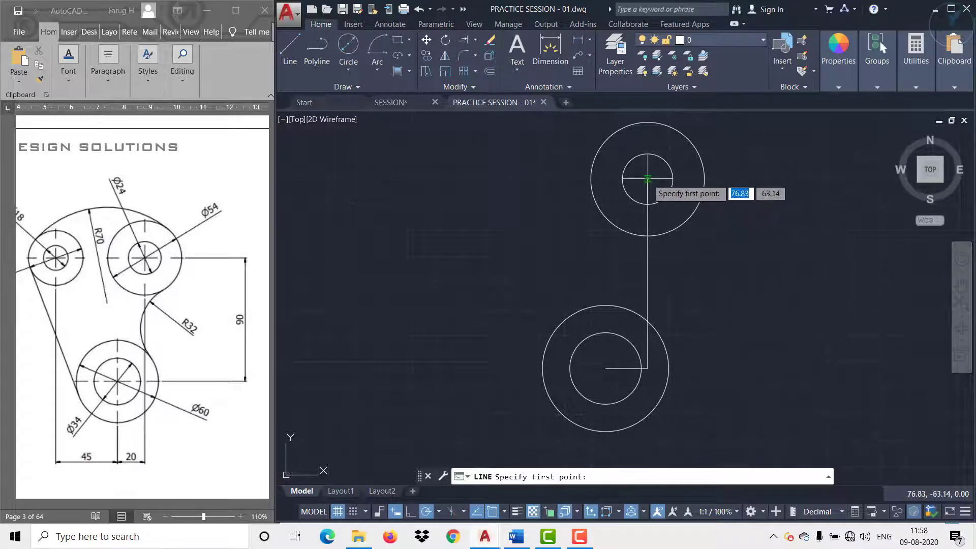
{"action": "left_click", "coordinate": [648, 178]}
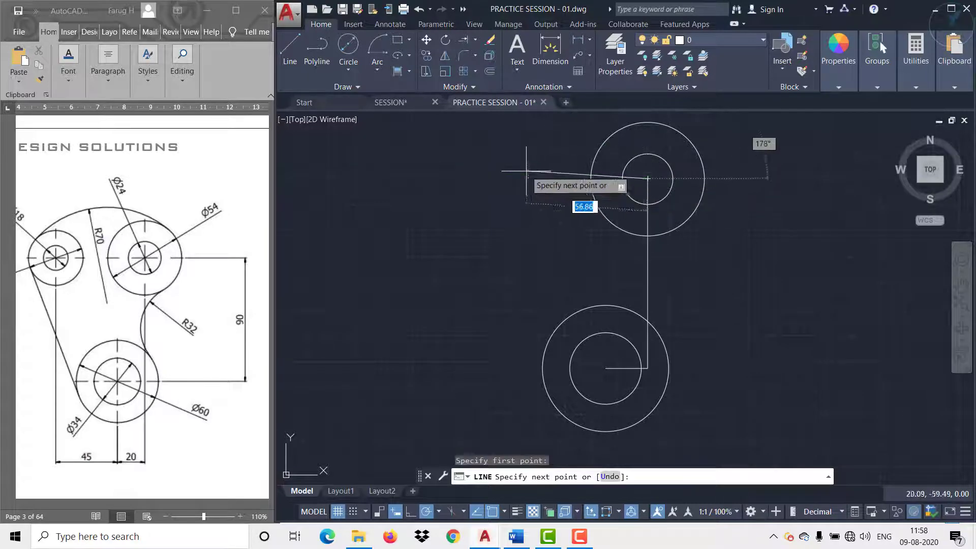
{"action": "type", "text": "65"}
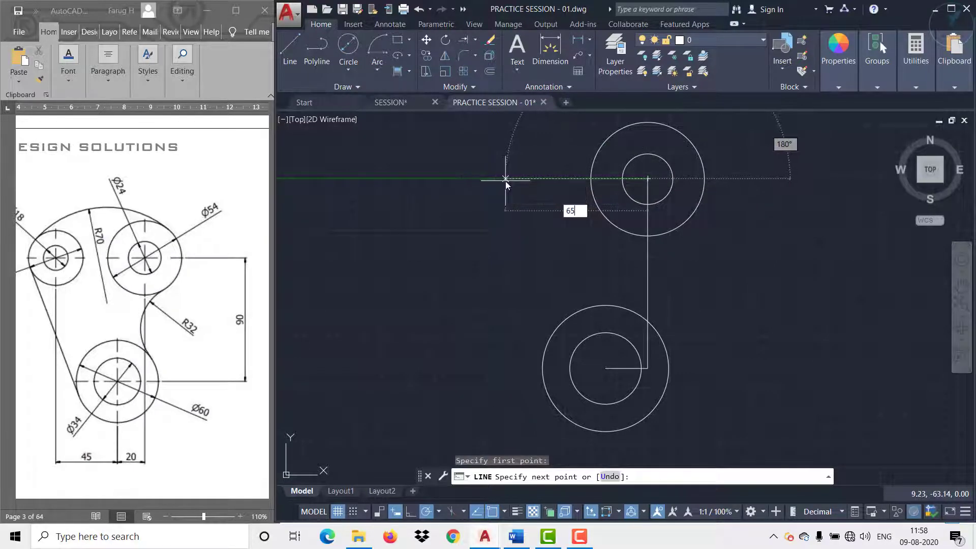
{"action": "key", "text": "Return"}
{"action": "key", "text": "Return"}
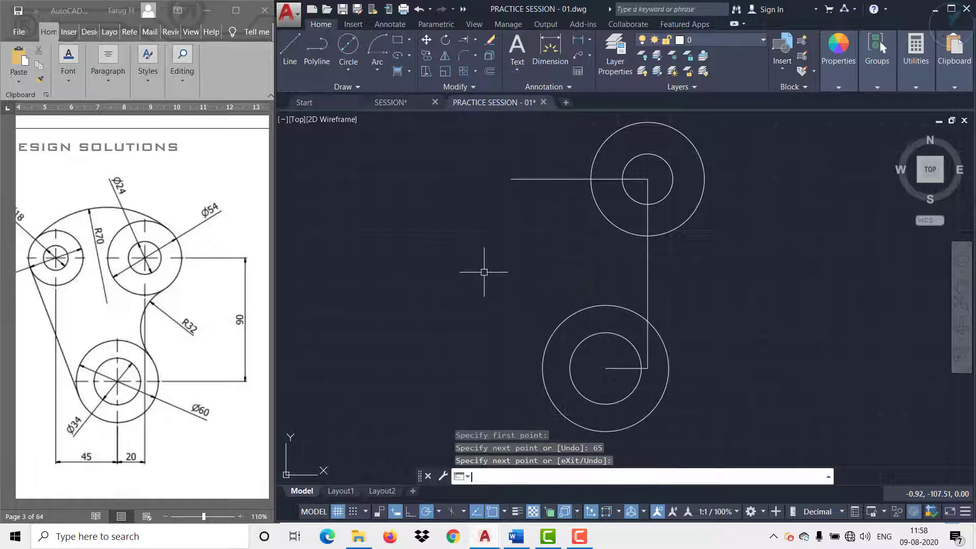
Step: Bring the left boss's diameters into view on the practice sheet and draw its 18 mm diameter circle at the 65 mm line's free end
{"action": "left_click", "coordinate": [125, 503]}
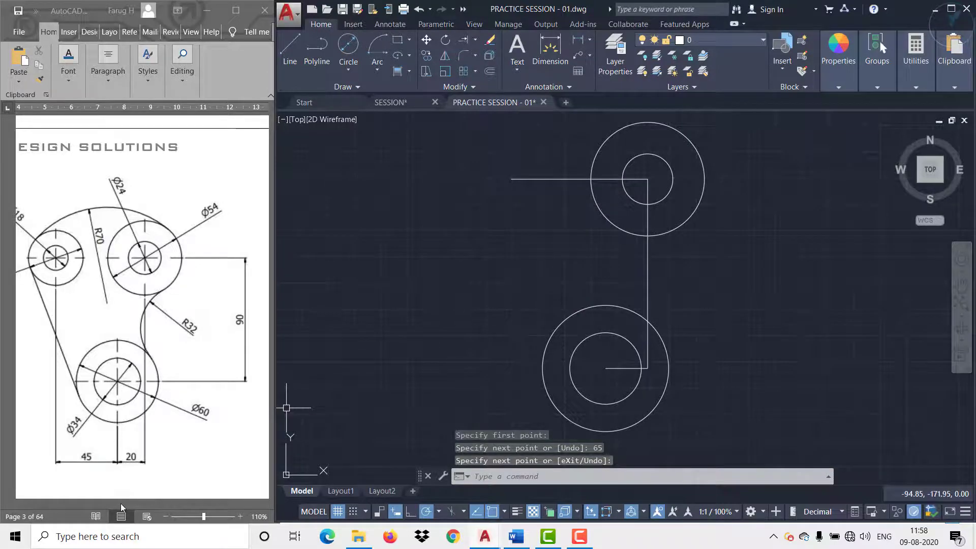
{"action": "left_click_drag", "start_coordinate": [118, 502], "coordinate": [91, 504]}
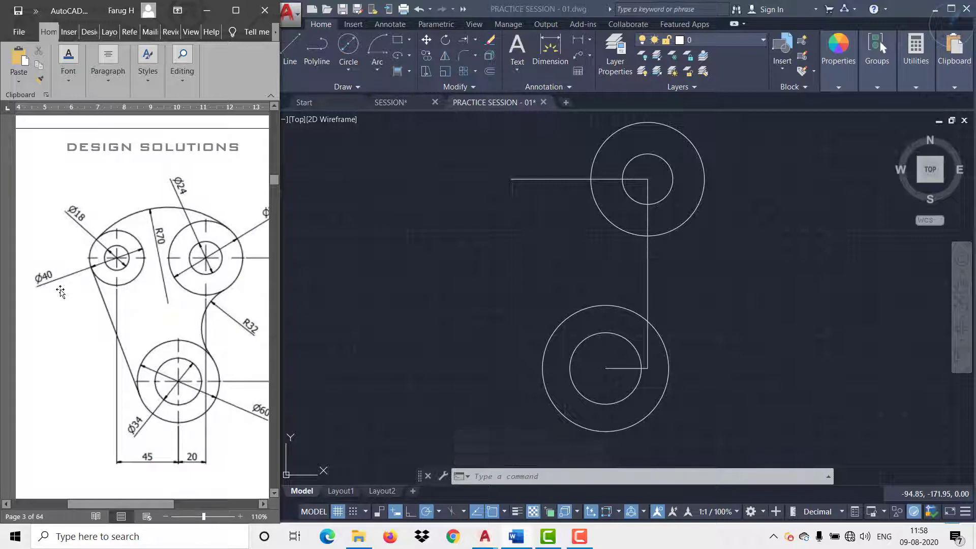
{"action": "left_click", "coordinate": [349, 50]}
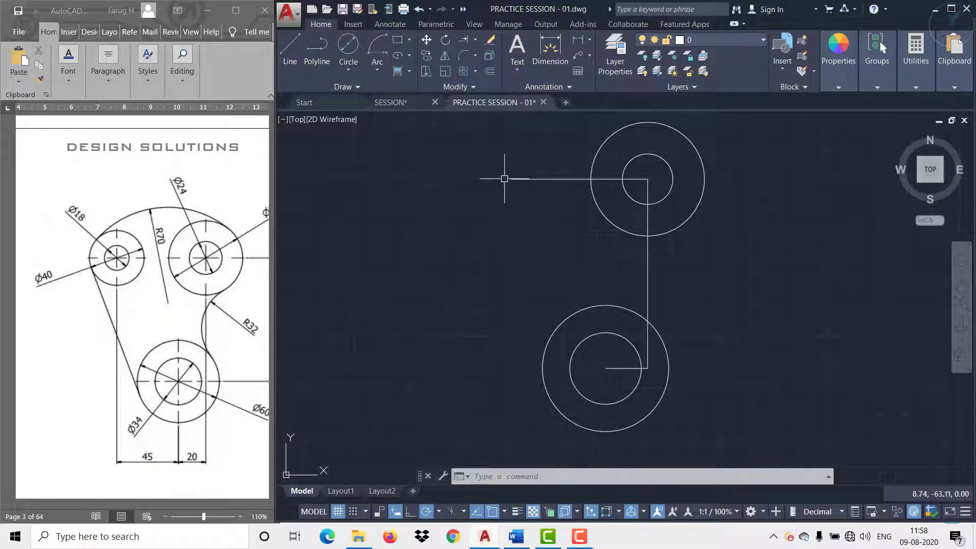
{"action": "left_click", "coordinate": [348, 46]}
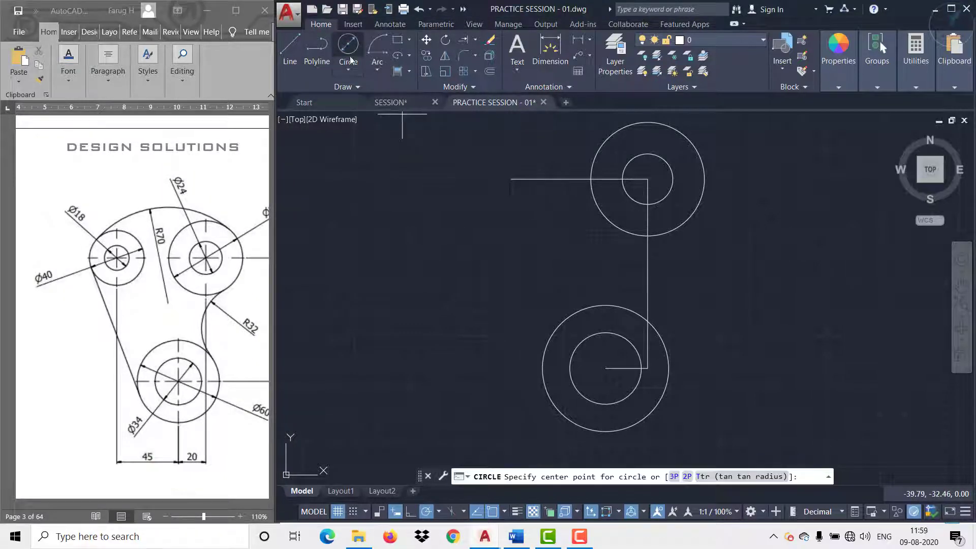
{"action": "left_click", "coordinate": [511, 178]}
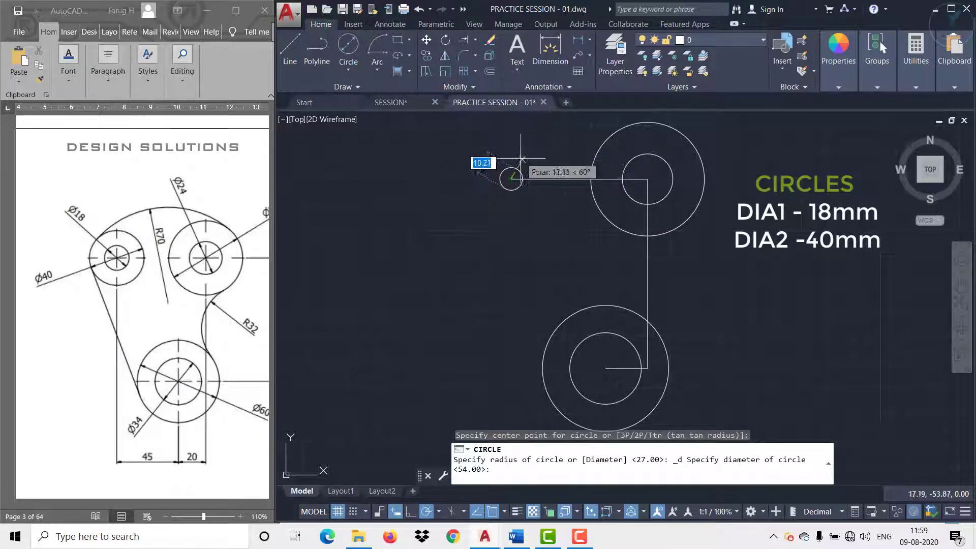
{"action": "type", "text": "18"}
{"action": "key", "text": "Return"}
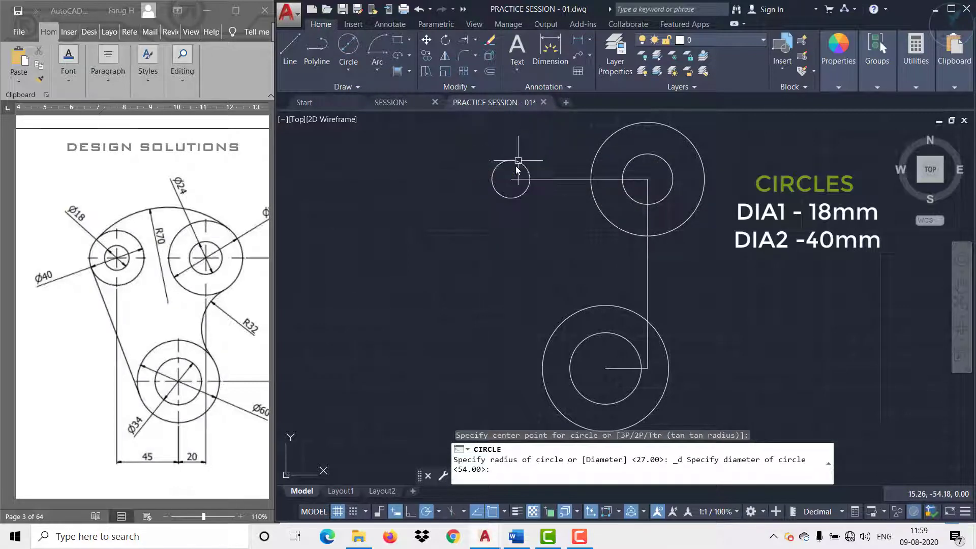
Step: Draw a 40 mm diameter circle concentric with the 18 mm circle
{"action": "key", "text": "Return"}
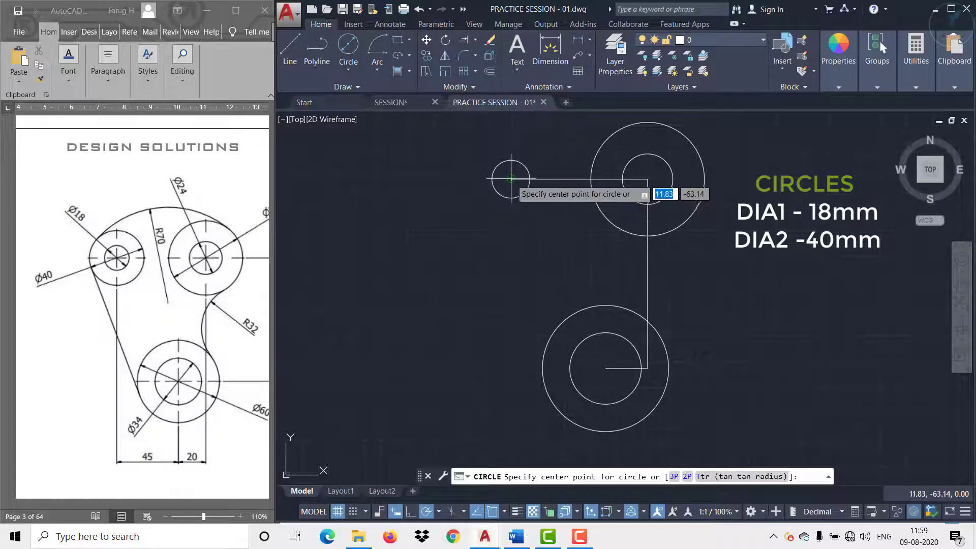
{"action": "left_click", "coordinate": [511, 179]}
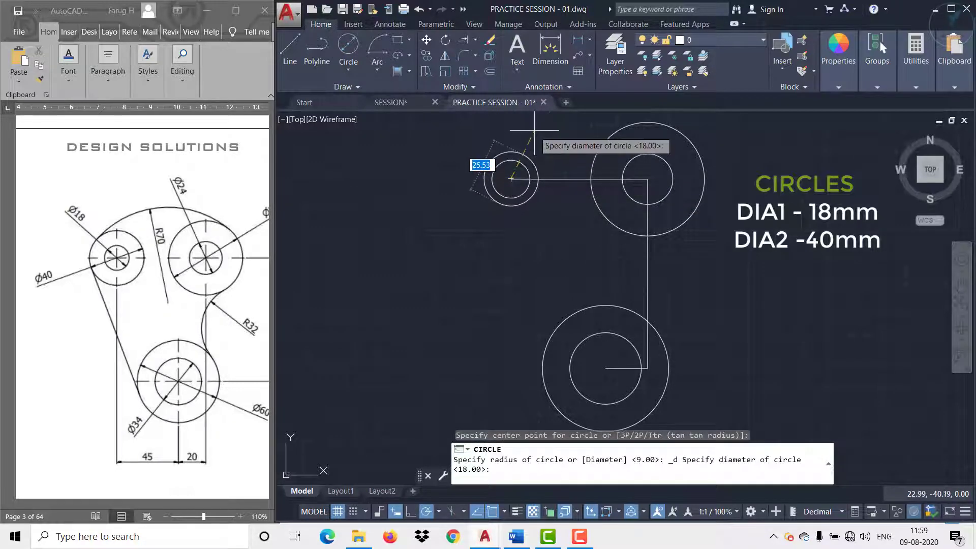
{"action": "type", "text": "40"}
{"action": "key", "text": "Return"}
Step: Draw a 70 mm radius circle tangent to the outer sides of the 40 mm and 54 mm circles
{"action": "middle_click_drag", "start_coordinate": [468, 260], "coordinate": [413, 302]}
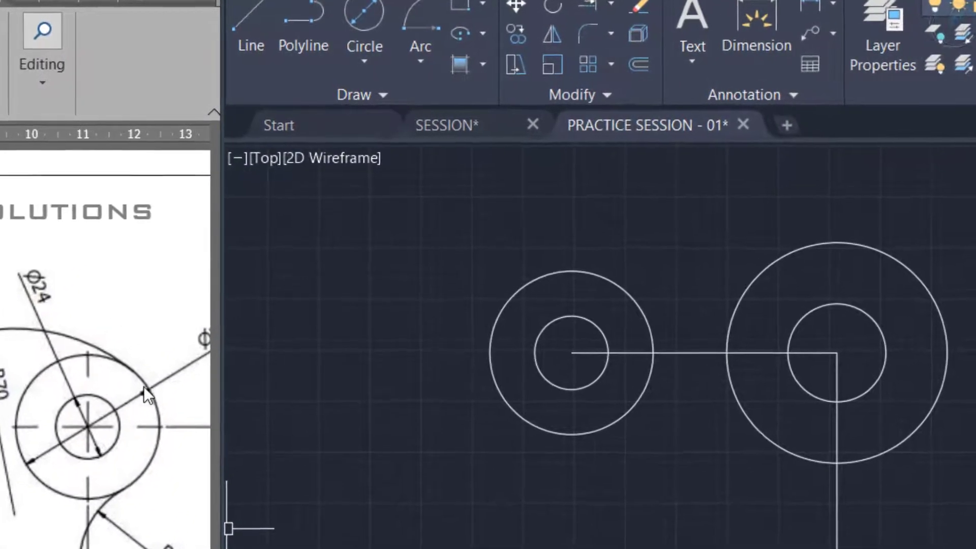
{"action": "left_click", "coordinate": [386, 65]}
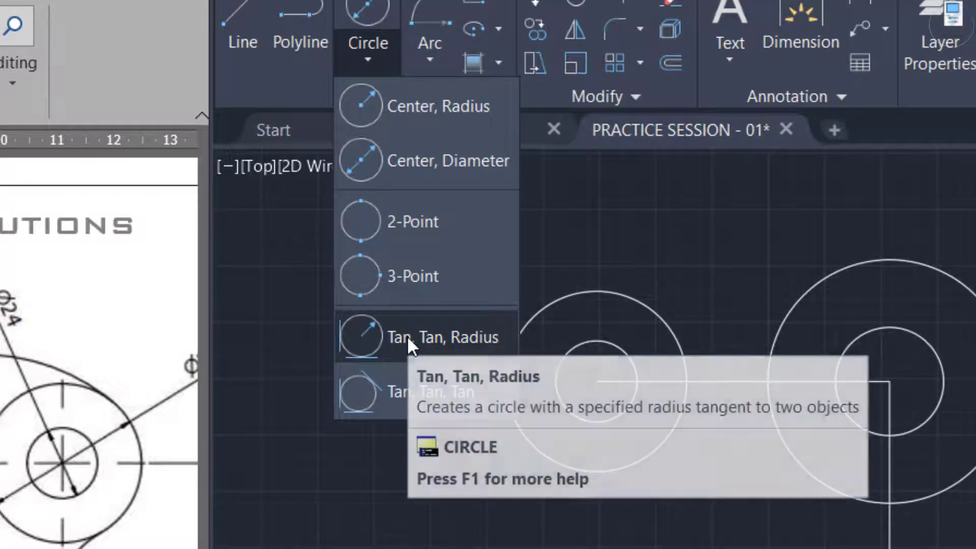
{"action": "left_click", "coordinate": [407, 335]}
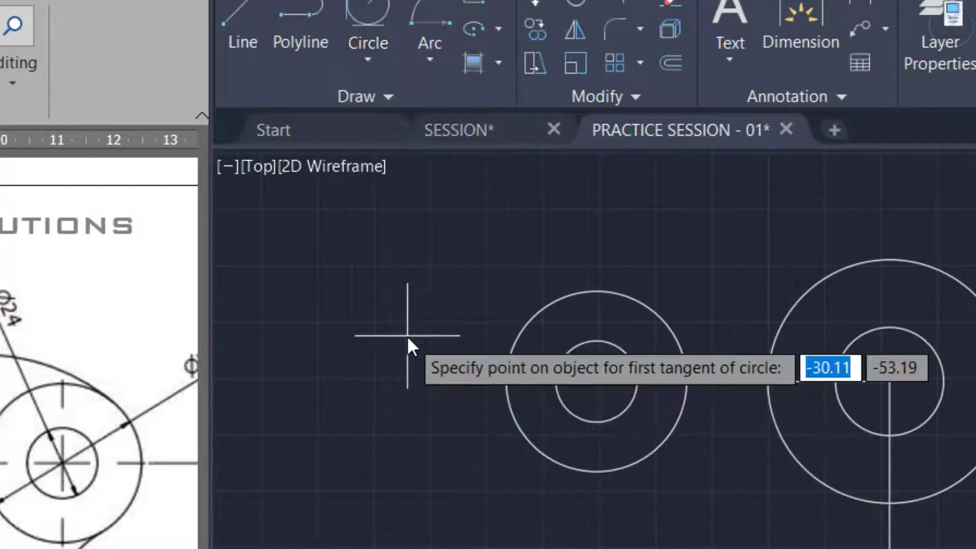
{"action": "left_click", "coordinate": [523, 320]}
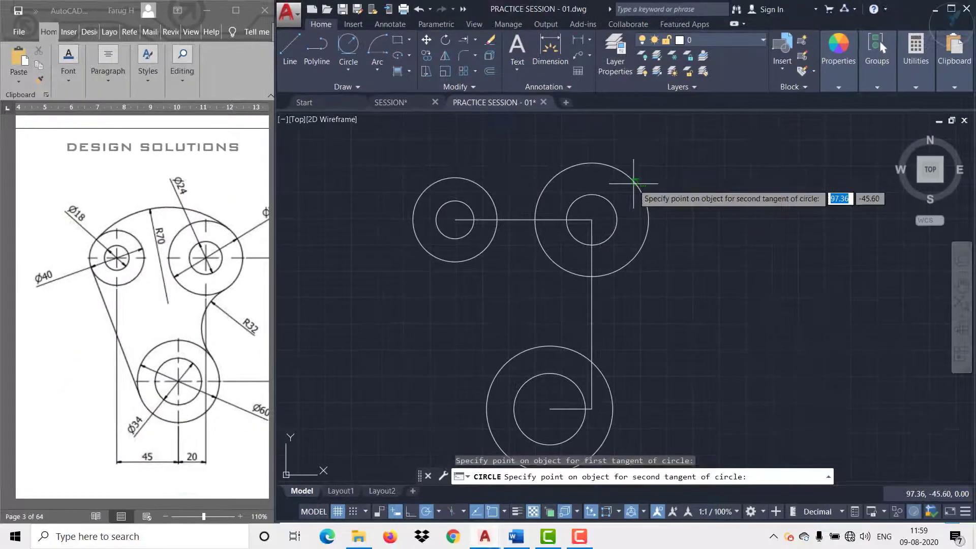
{"action": "left_click", "coordinate": [634, 183]}
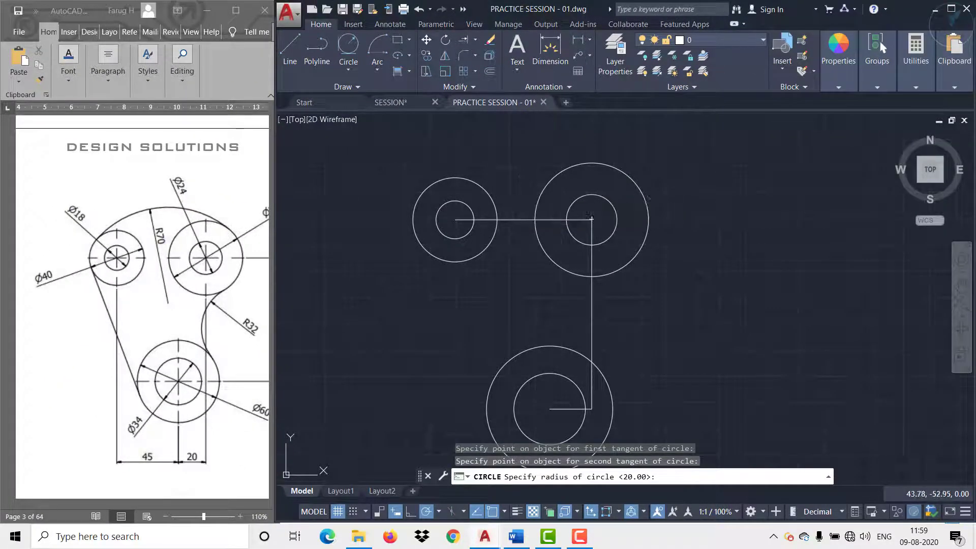
{"action": "type", "text": "70"}
{"action": "key", "text": "Return"}
Step: Draw a 32 mm radius circle tangent to the 54 mm and 60 mm circles on their right side
{"action": "mouse_move", "coordinate": [441, 263]}
{"action": "middle_mouse_down"}
{"action": "mouse_move", "coordinate": [428, 258]}
{"action": "mouse_move", "coordinate": [405, 189]}
{"action": "middle_mouse_up"}
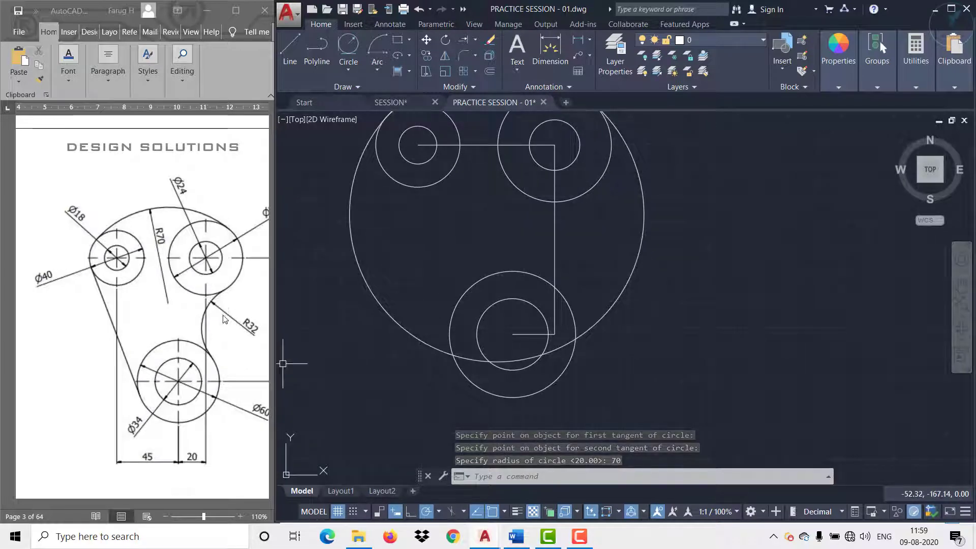
{"action": "left_click", "coordinate": [349, 47]}
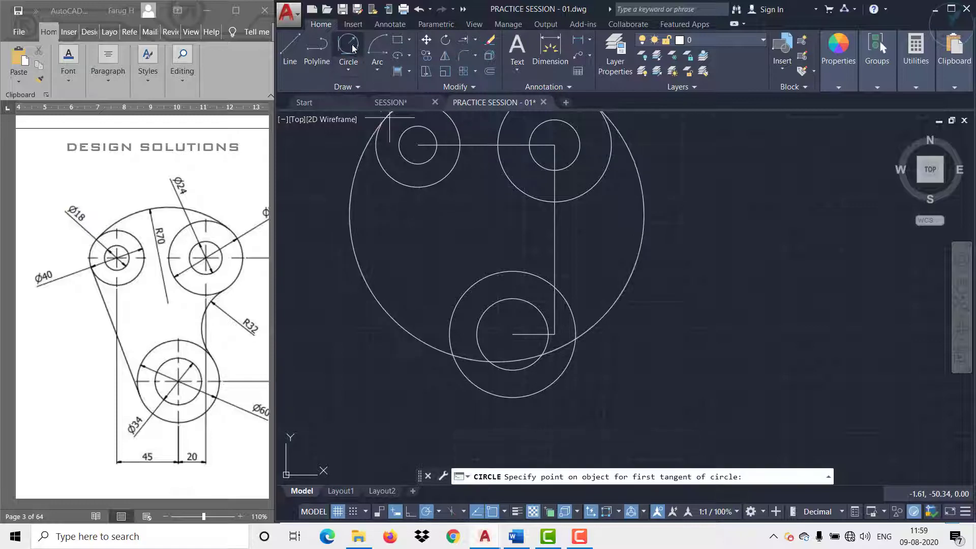
{"action": "left_click", "coordinate": [561, 199]}
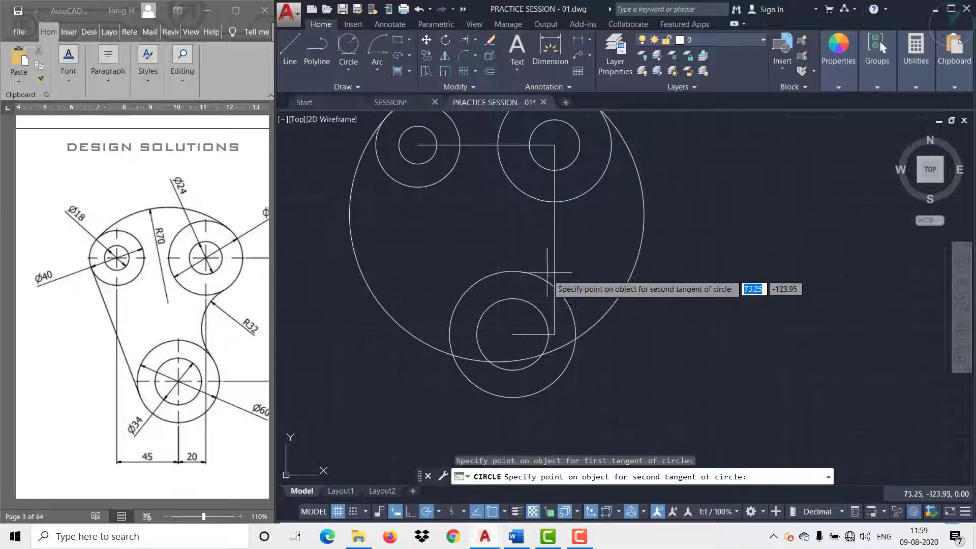
{"action": "left_click", "coordinate": [562, 298]}
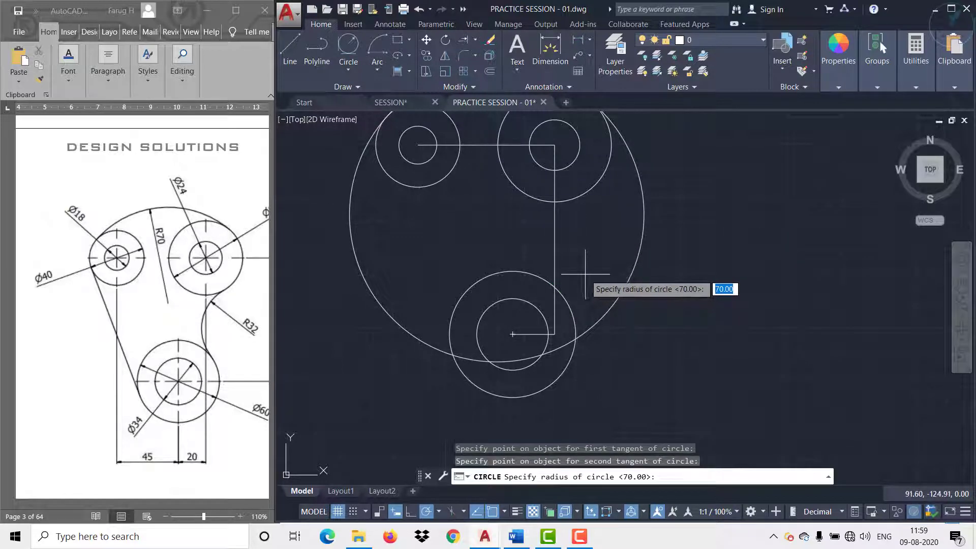
{"action": "type", "text": "32"}
{"action": "key", "text": "Return"}
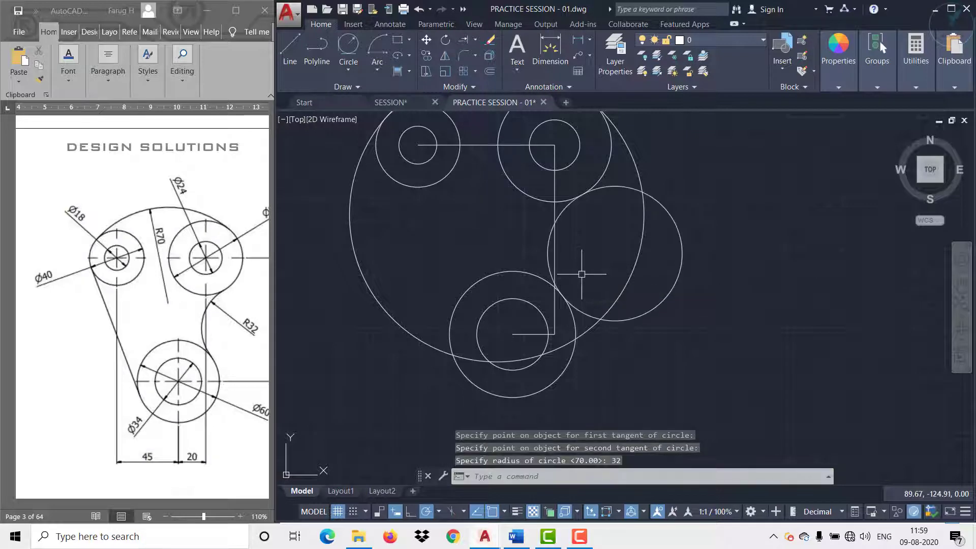
Step: Draw a line tangent to the outer left sides of the 40 mm and 60 mm circles
{"action": "left_click", "coordinate": [294, 50]}
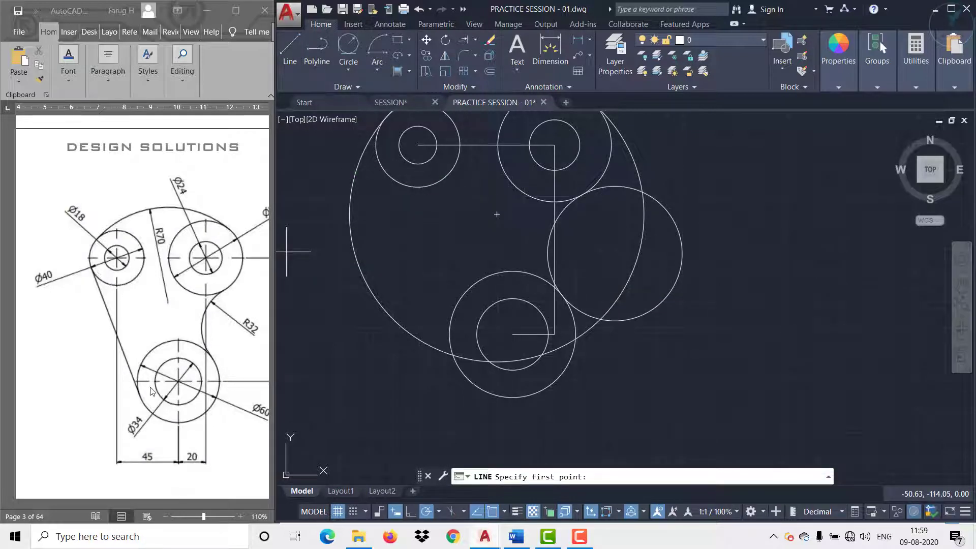
{"action": "mouse_move", "coordinate": [411, 263]}
{"action": "middle_mouse_down"}
{"action": "mouse_move", "coordinate": [430, 268]}
{"action": "mouse_move", "coordinate": [443, 293]}
{"action": "middle_mouse_up"}
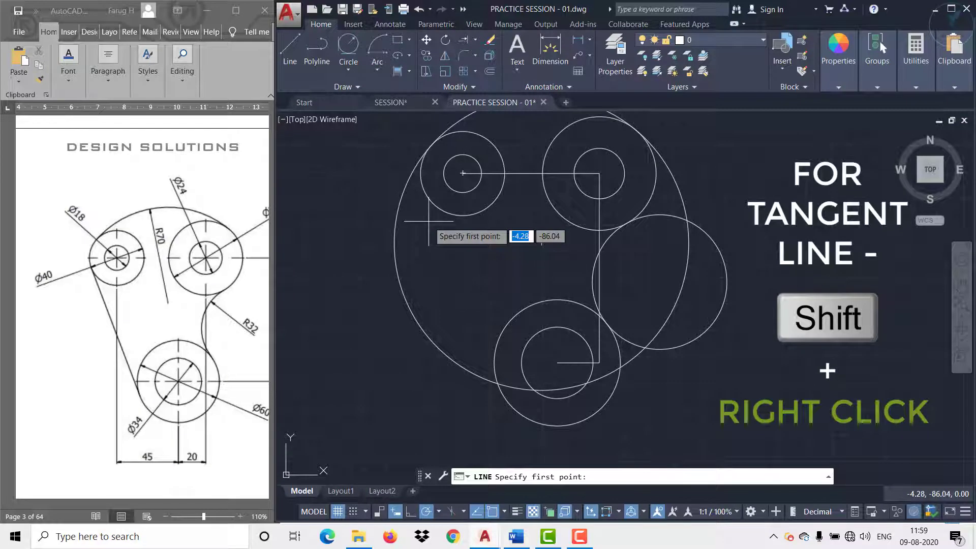
{"action": "key", "text": "shift"}
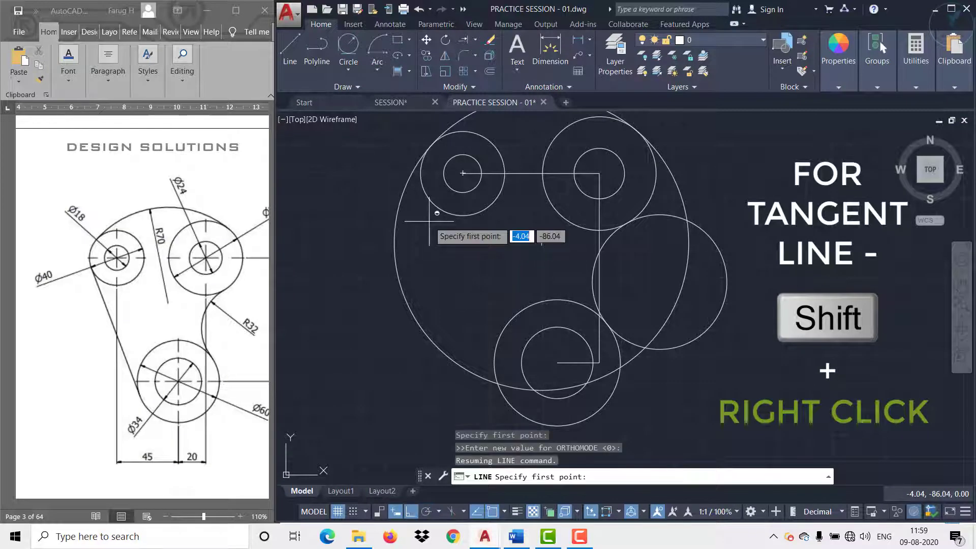
{"action": "right_click", "coordinate": [430, 224], "text": "shift"}
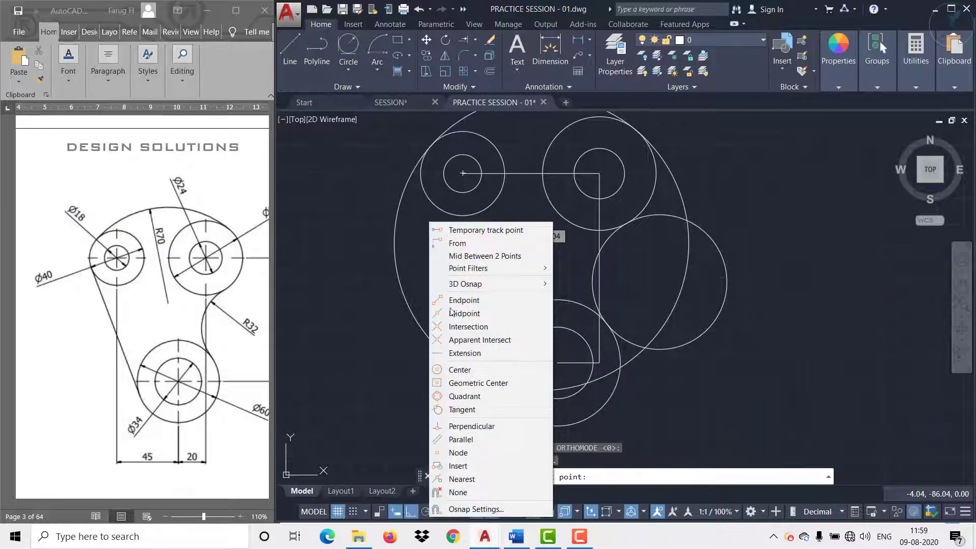
{"action": "left_click", "coordinate": [462, 409]}
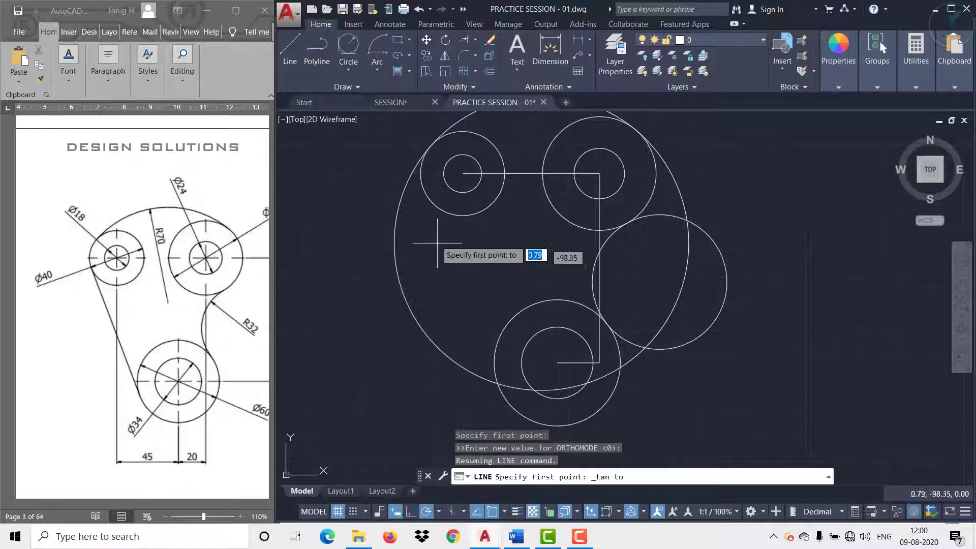
{"action": "left_click", "coordinate": [421, 186]}
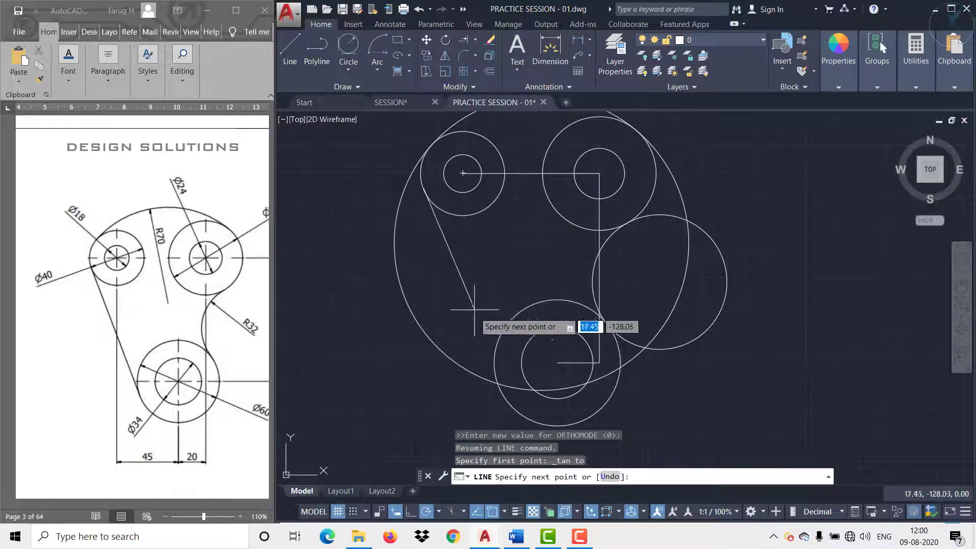
{"action": "right_click", "coordinate": [477, 341], "text": "shift"}
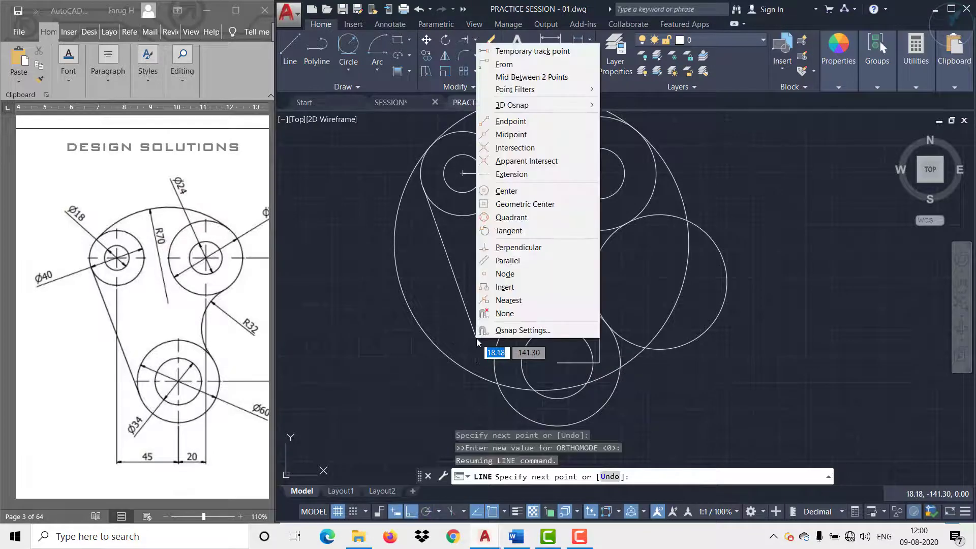
{"action": "left_click", "coordinate": [509, 230]}
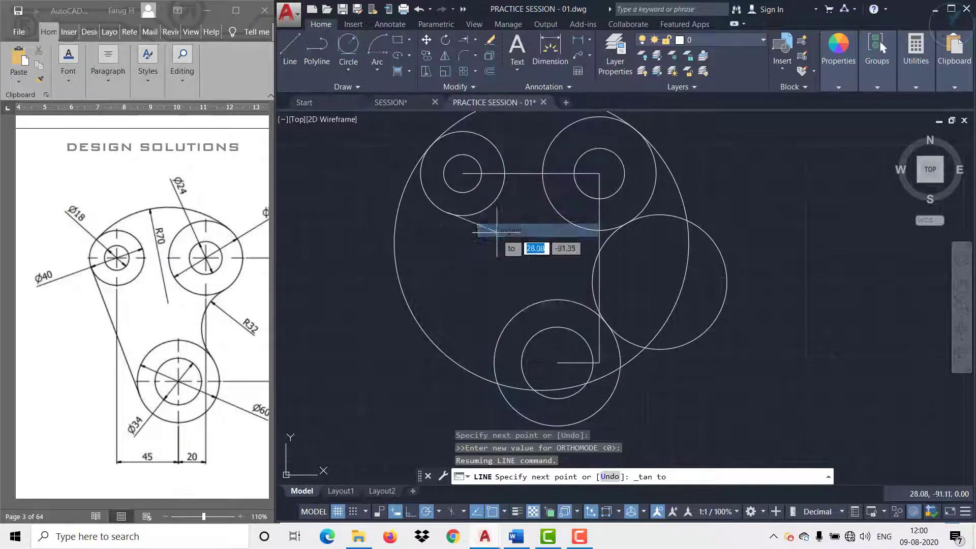
{"action": "left_click", "coordinate": [494, 367]}
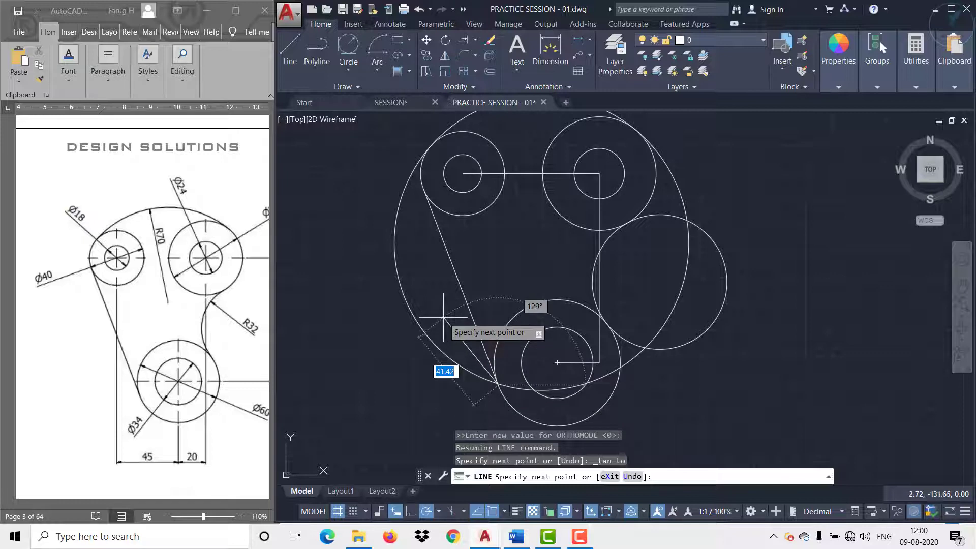
{"action": "key", "text": "Escape"}
Step: Delete the three construction lines connecting the boss centres
{"action": "middle_click_drag", "start_coordinate": [423, 305], "coordinate": [386, 345]}
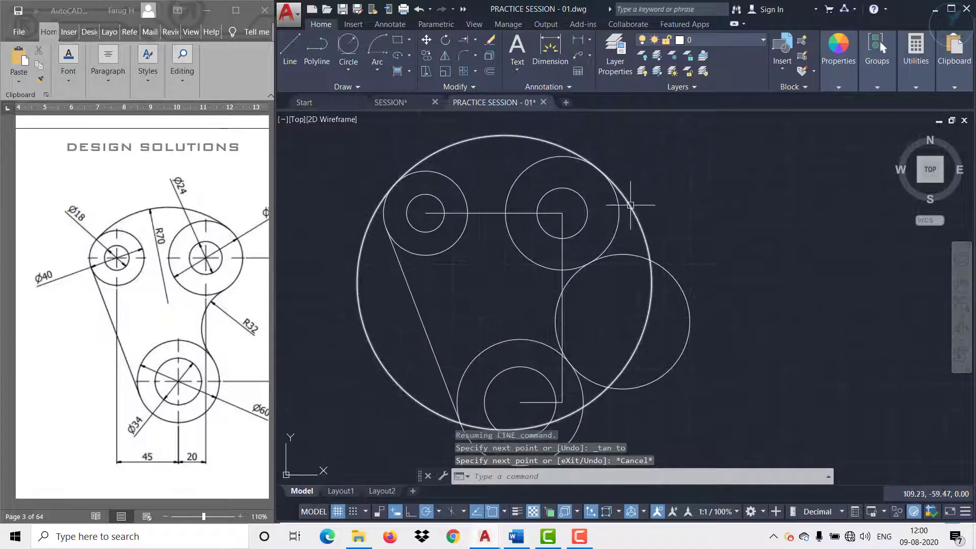
{"action": "scroll", "coordinate": [570, 386], "scroll_direction": "up", "scroll_amount": 4}
{"action": "left_click", "coordinate": [566, 360]}
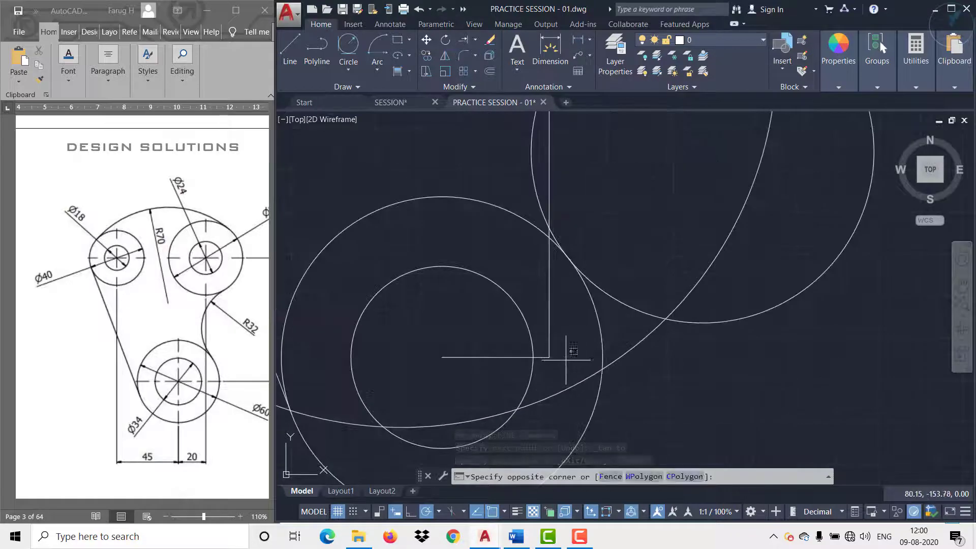
{"action": "left_click", "coordinate": [549, 313]}
{"action": "key", "text": "Delete"}
{"action": "scroll", "coordinate": [536, 272], "scroll_direction": "down", "scroll_amount": 5}
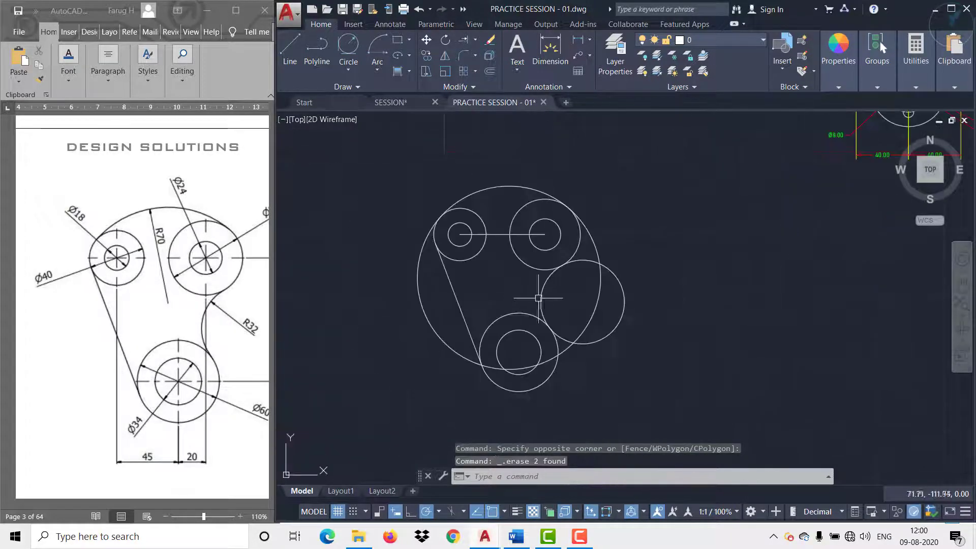
{"action": "scroll", "coordinate": [532, 315], "scroll_direction": "up", "scroll_amount": 3}
{"action": "left_click", "coordinate": [542, 299]}
{"action": "left_click", "coordinate": [534, 269]}
{"action": "key", "text": "Delete"}
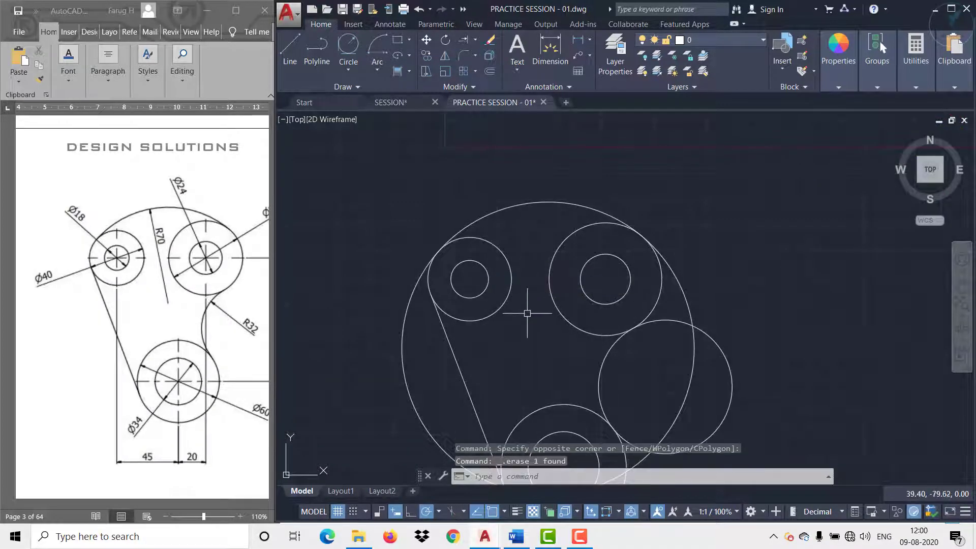
Step: Trim the 70 mm radius circle beside the upper bosses and the 32 mm radius circle beyond its tangent points, using all objects as cutting edges
{"action": "middle_click_drag", "start_coordinate": [527, 314], "coordinate": [519, 249]}
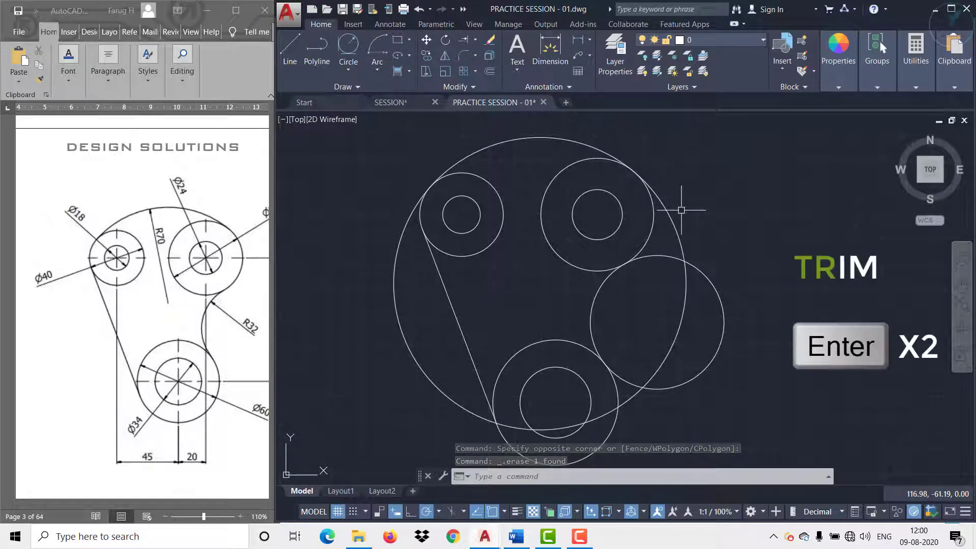
{"action": "type", "text": "TR"}
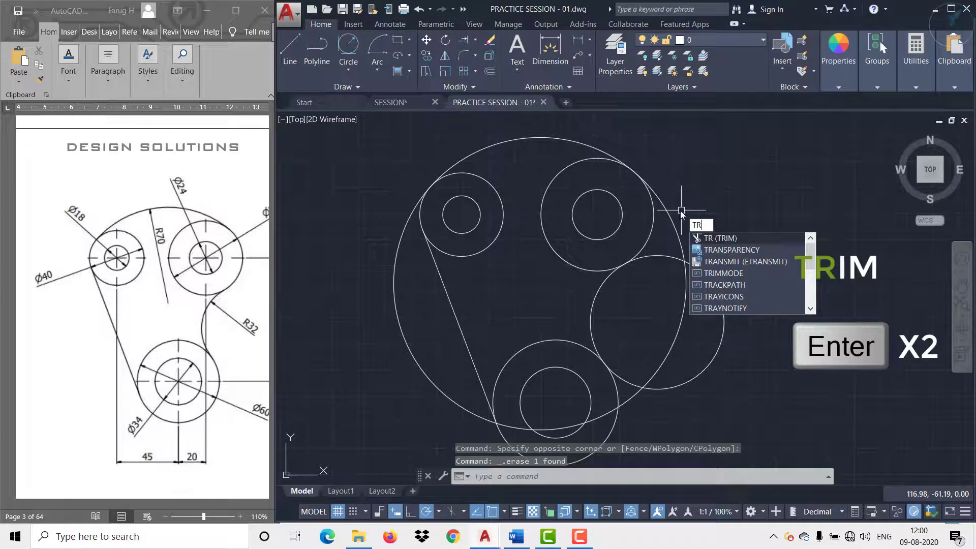
{"action": "key", "text": "Return"}
{"action": "key", "text": "Return"}
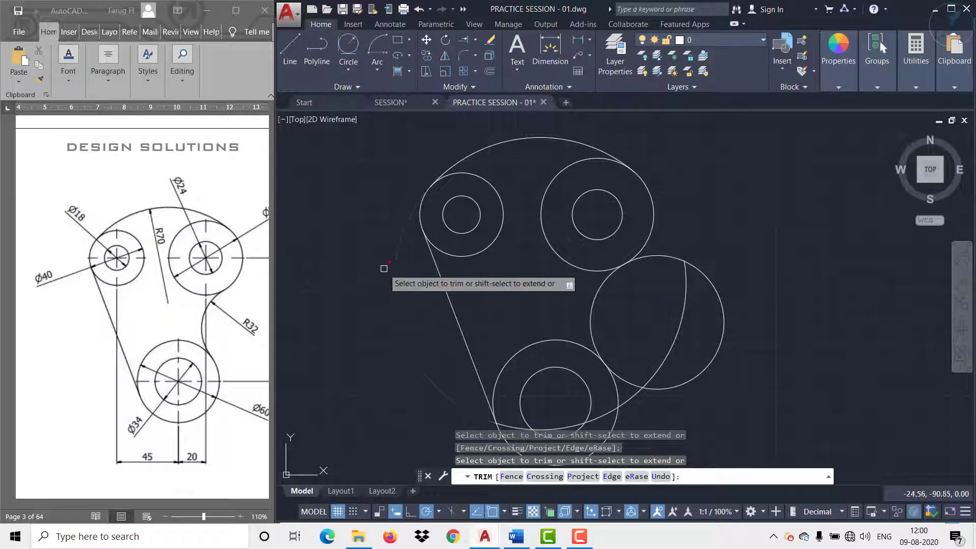
{"action": "left_click", "coordinate": [400, 244]}
{"action": "left_click", "coordinate": [407, 222]}
{"action": "middle_click_drag", "start_coordinate": [746, 272], "coordinate": [712, 205]}
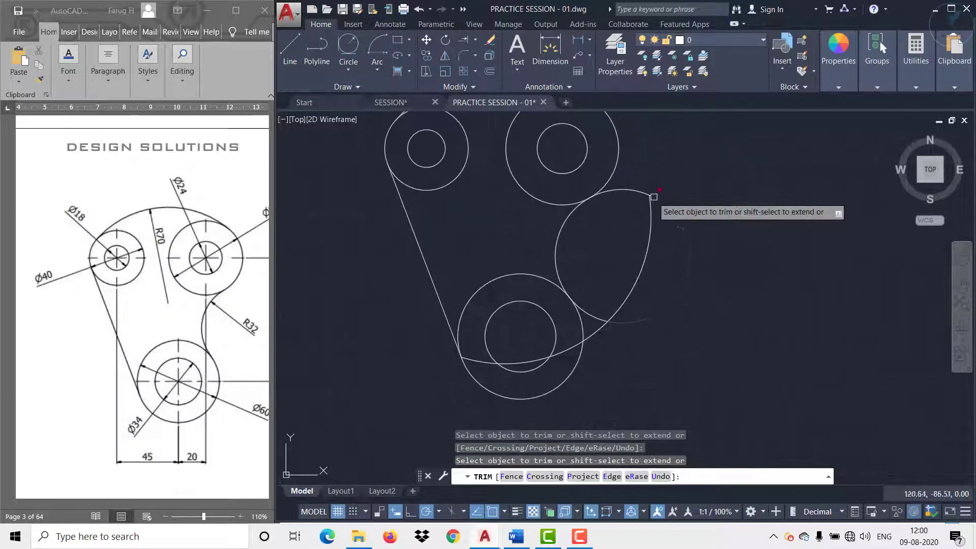
{"action": "left_click", "coordinate": [622, 185]}
{"action": "left_click", "coordinate": [592, 313]}
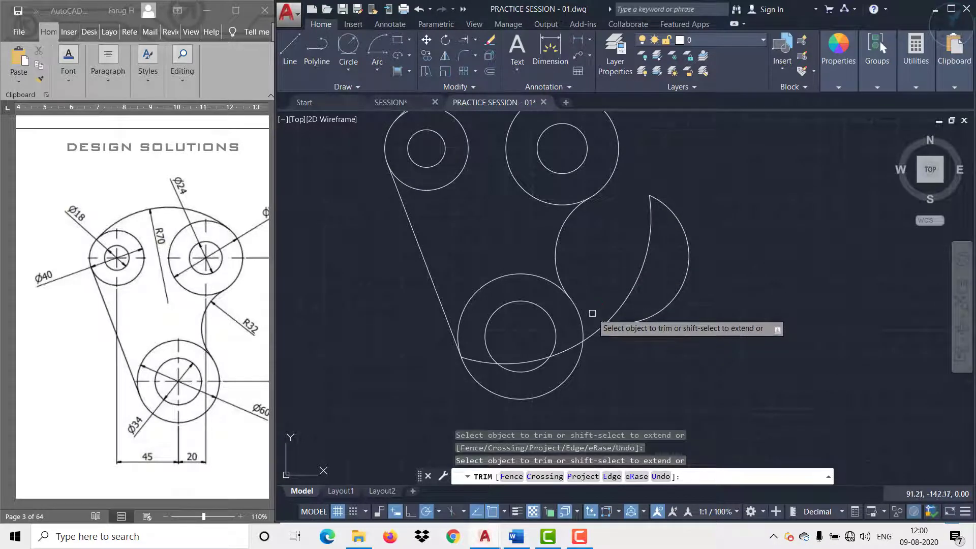
{"action": "key", "text": "Return"}
Step: Delete the two leftover arcs of the 70 mm and 32 mm radius circles outside the link outline
{"action": "left_click", "coordinate": [661, 324]}
{"action": "left_click", "coordinate": [625, 288]}
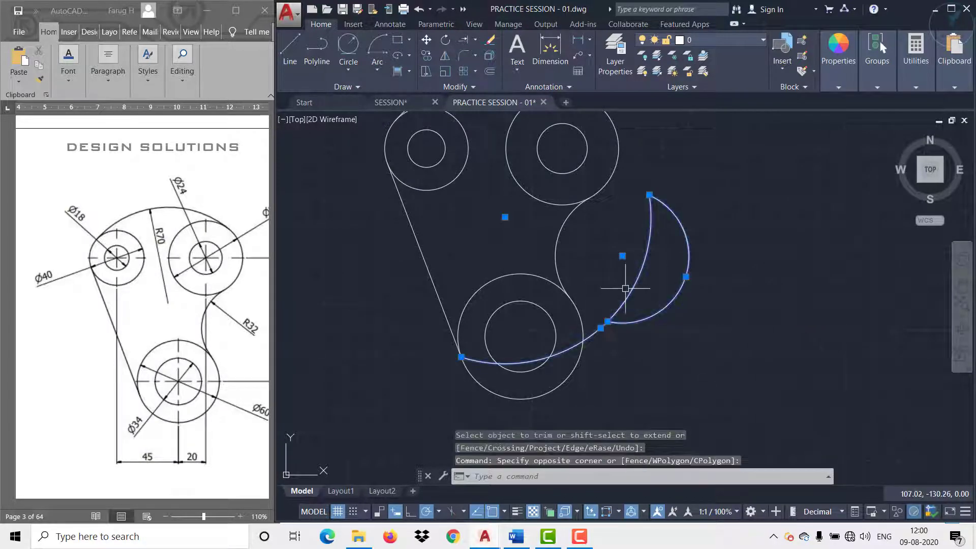
{"action": "key", "text": "Delete"}
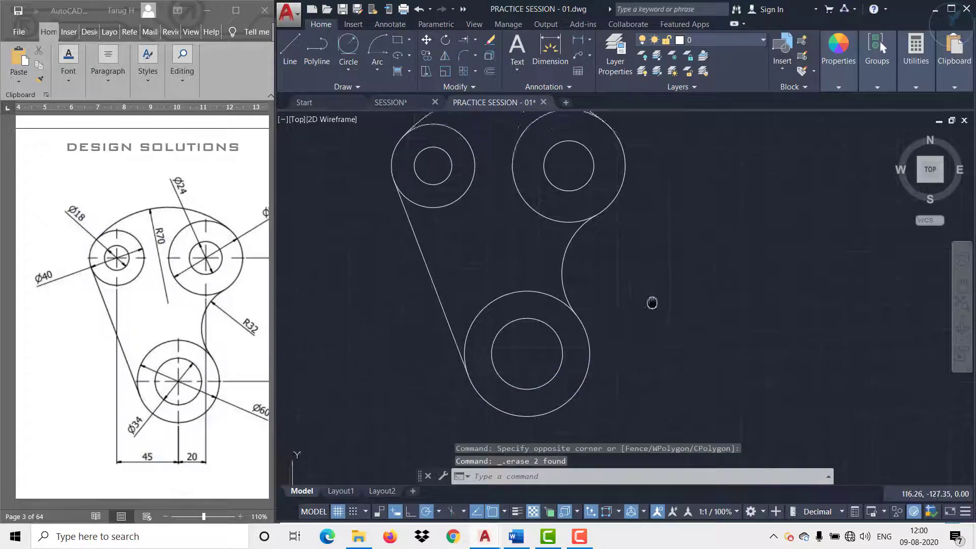